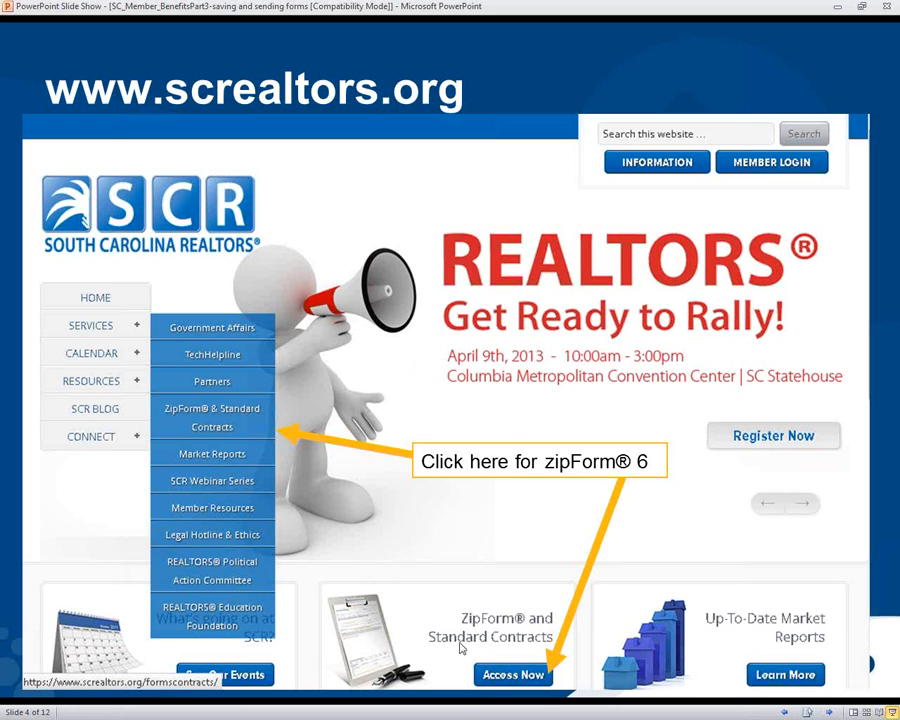
{"action": "left_click", "coordinate": [420, 552]}
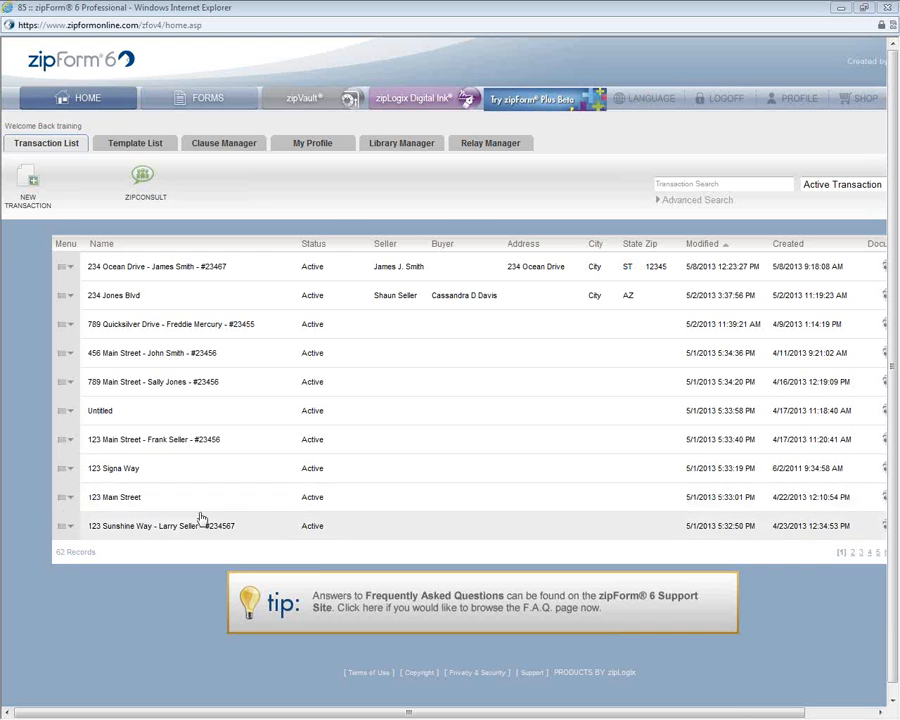
{"action": "left_click", "coordinate": [66, 324]}
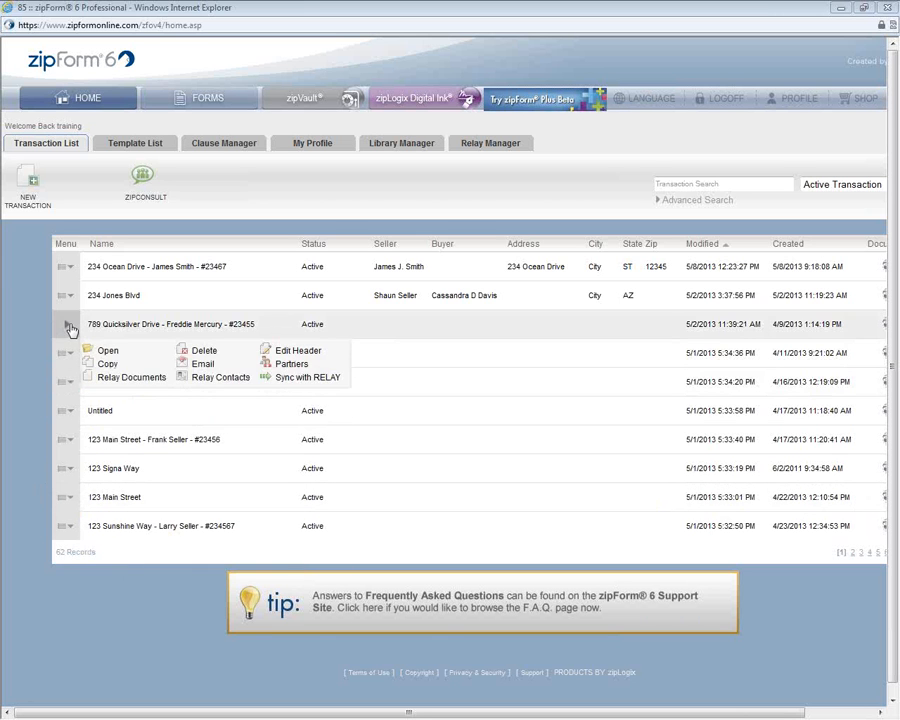
{"action": "left_click", "coordinate": [66, 267]}
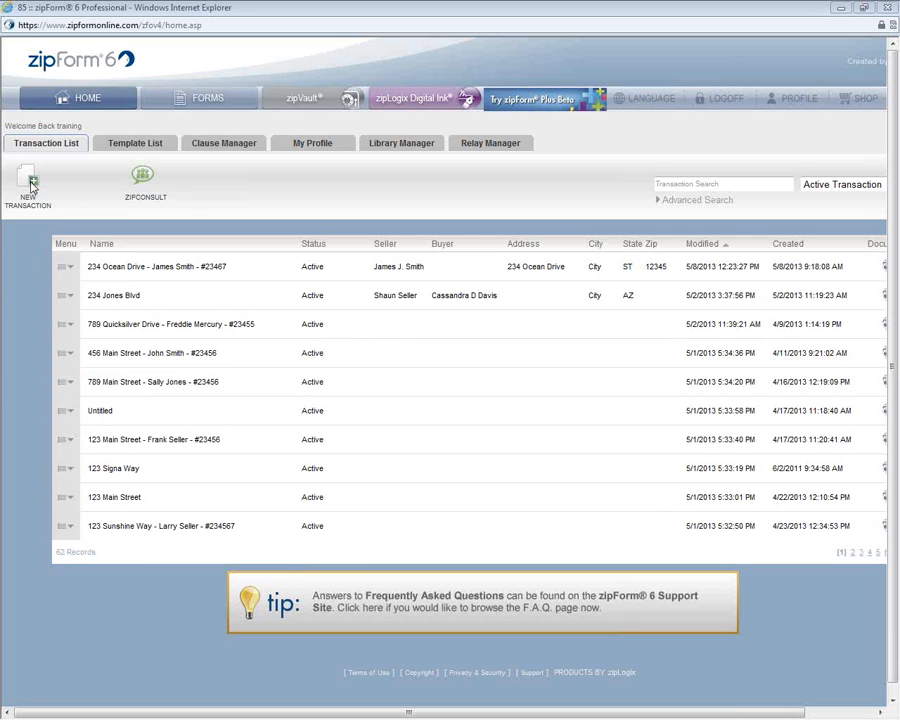
{"action": "left_click", "coordinate": [66, 266]}
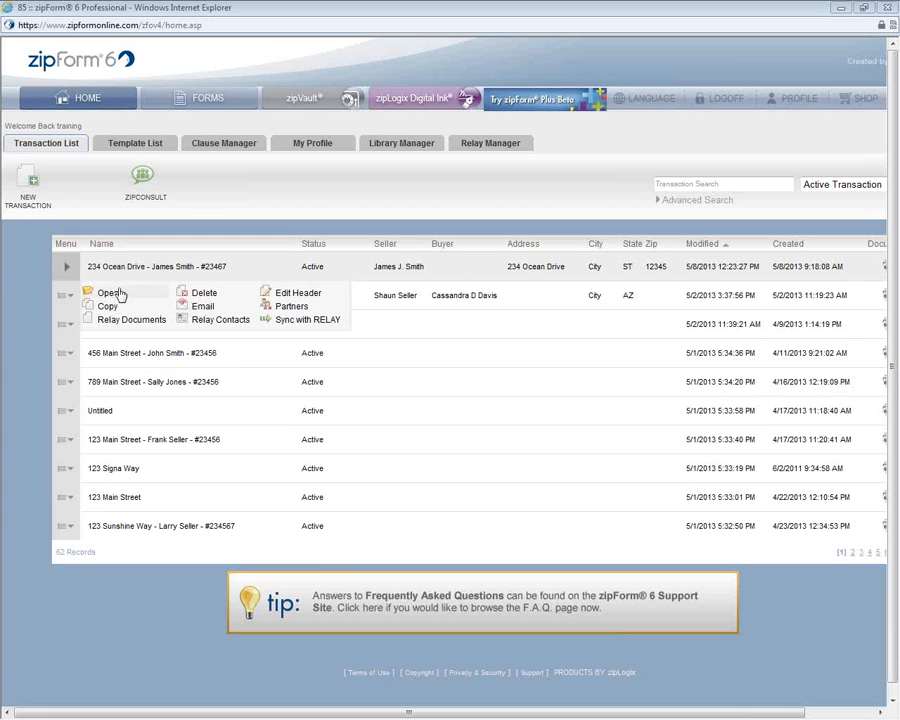
{"action": "left_click", "coordinate": [196, 309]}
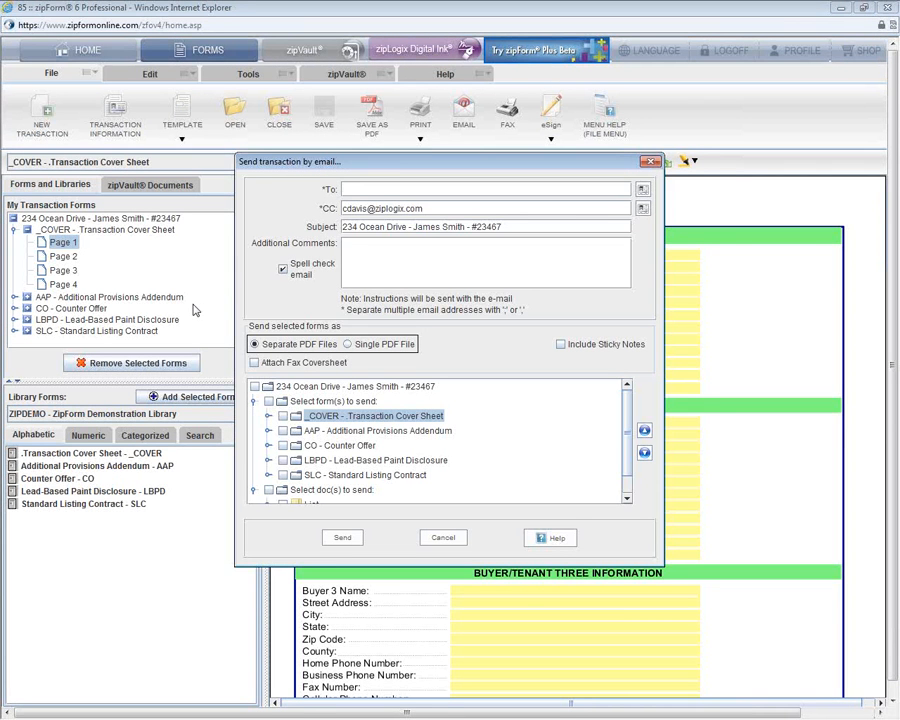
{"action": "left_click", "coordinate": [649, 161]}
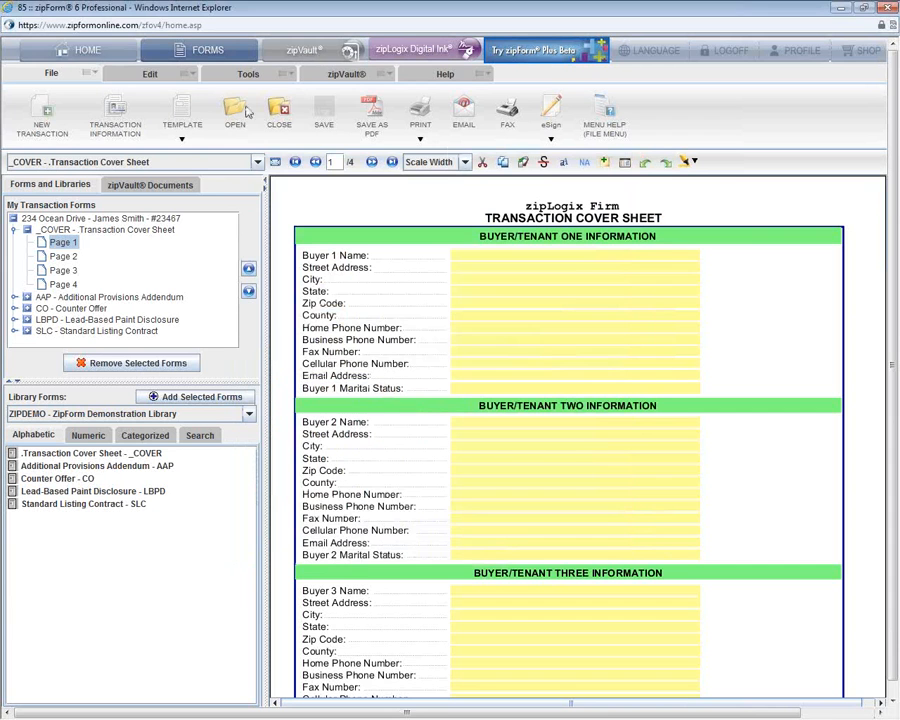
{"action": "left_click", "coordinate": [117, 52]}
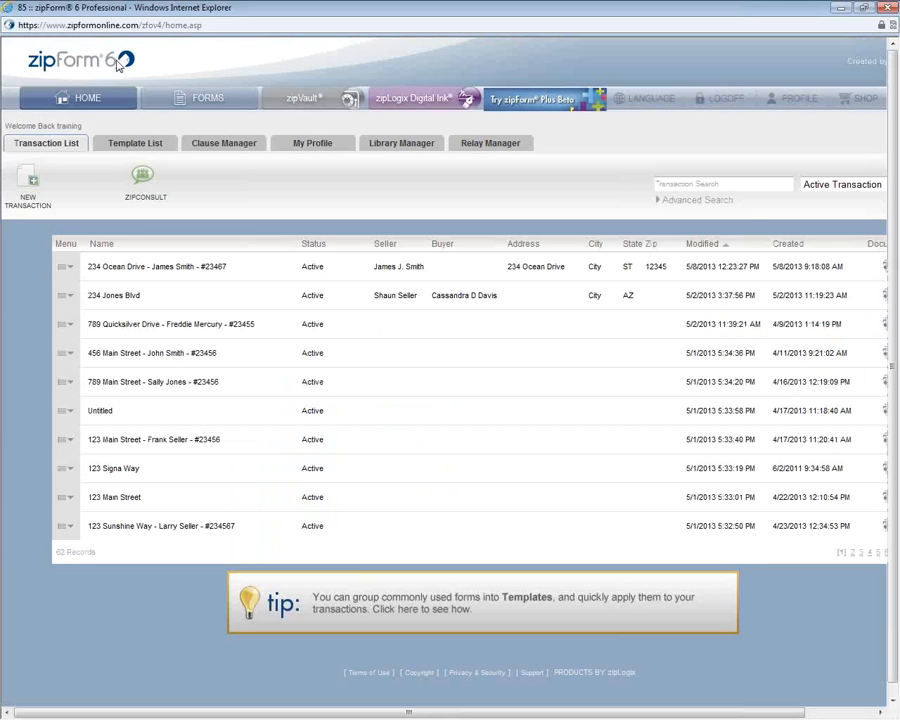
{"action": "left_click", "coordinate": [66, 270]}
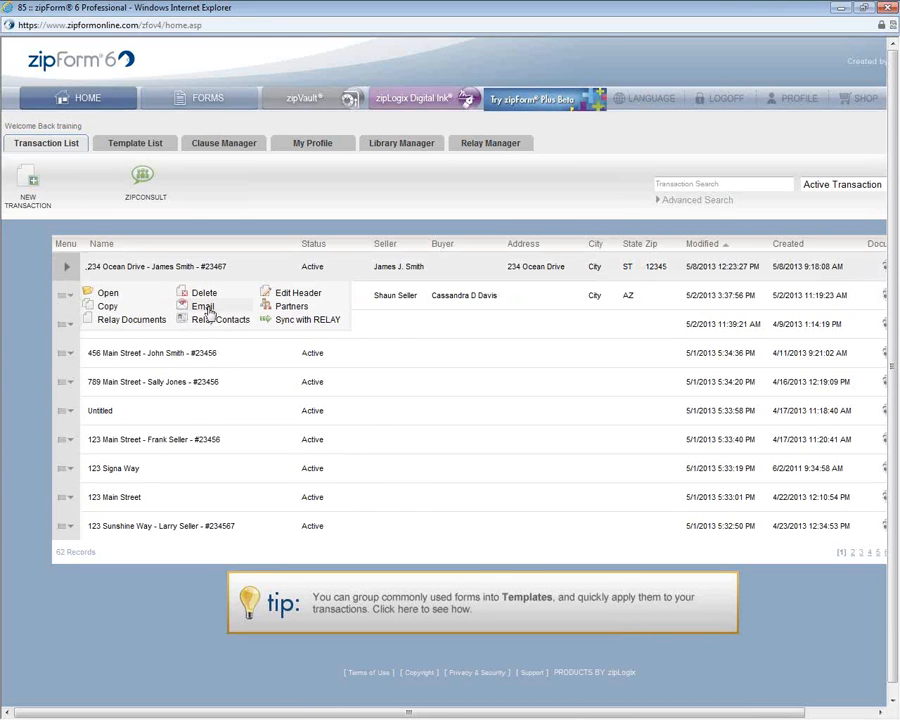
{"action": "left_click", "coordinate": [203, 307]}
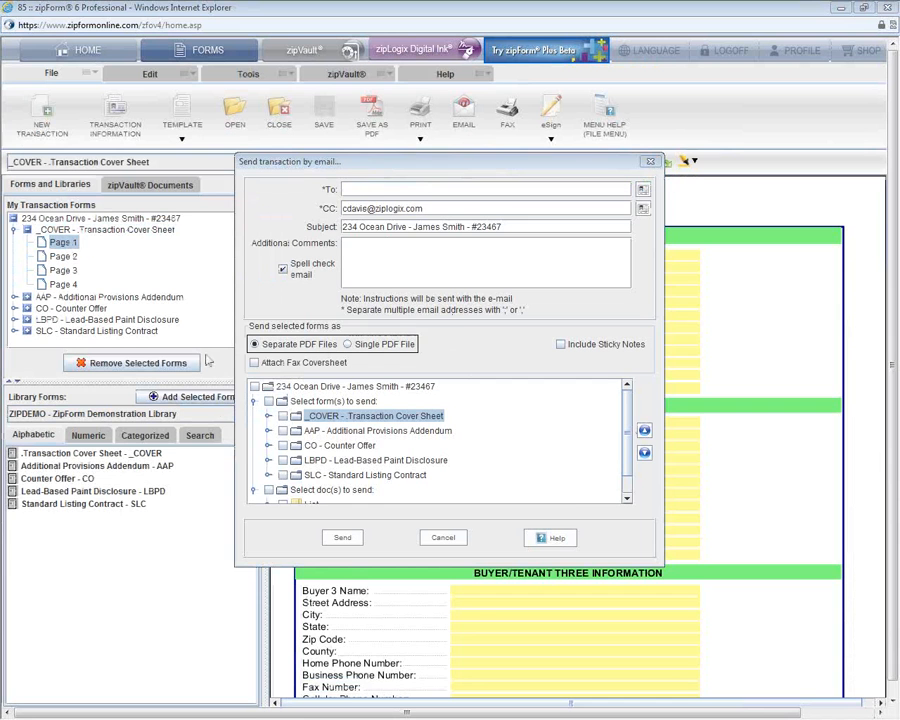
{"action": "left_click", "coordinate": [349, 190]}
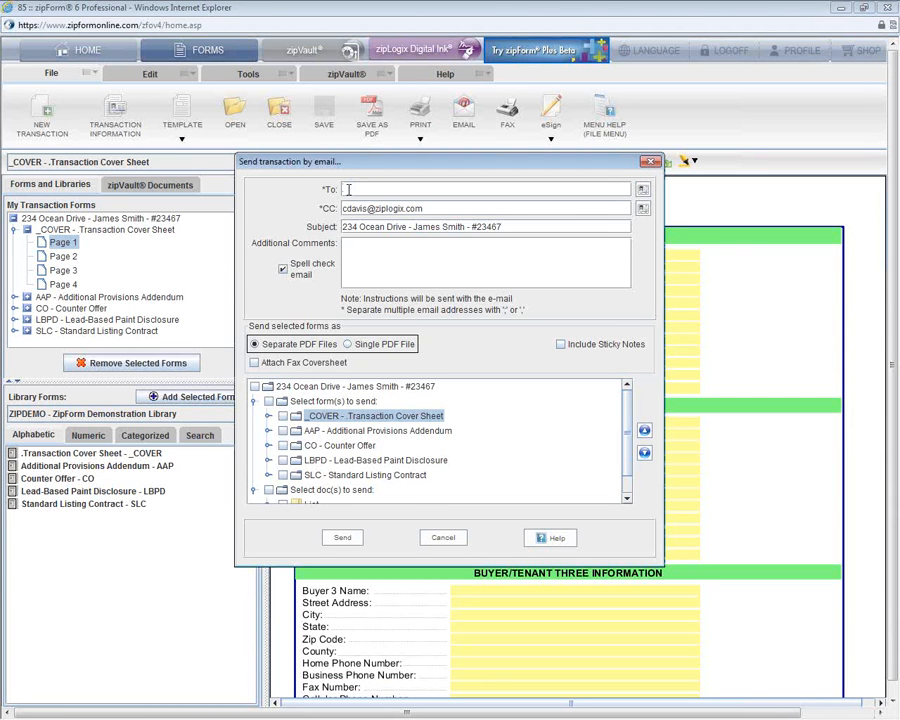
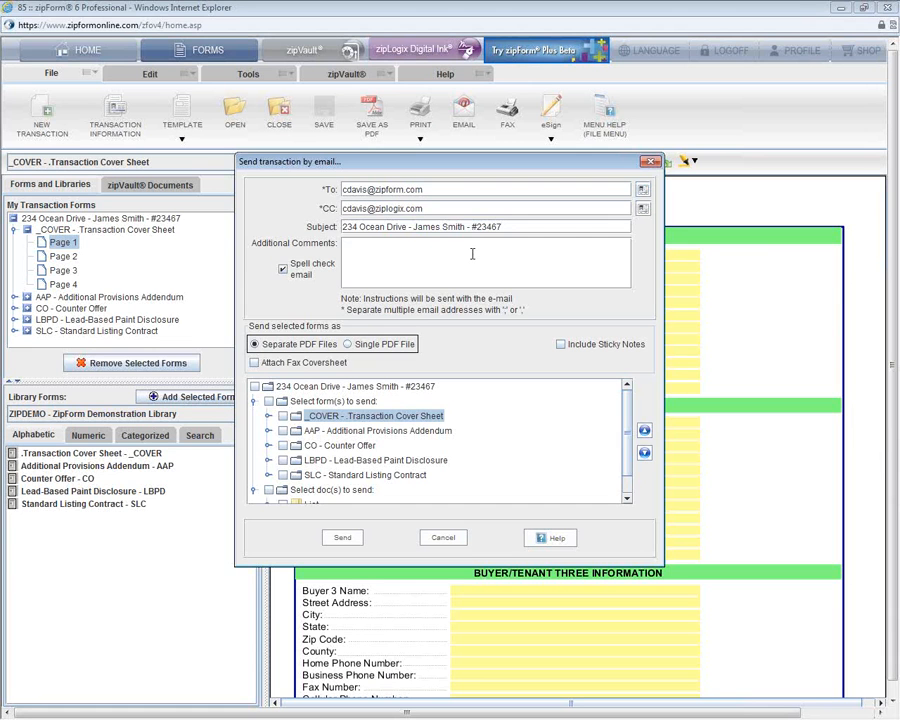
Step: Email the AAP, Counter Offer and LBPD PDFs to the recipient with the comment 'Please review'
{"action": "type", "text": "Please review"}
{"action": "left_click", "coordinate": [283, 431]}
{"action": "left_click", "coordinate": [283, 446]}
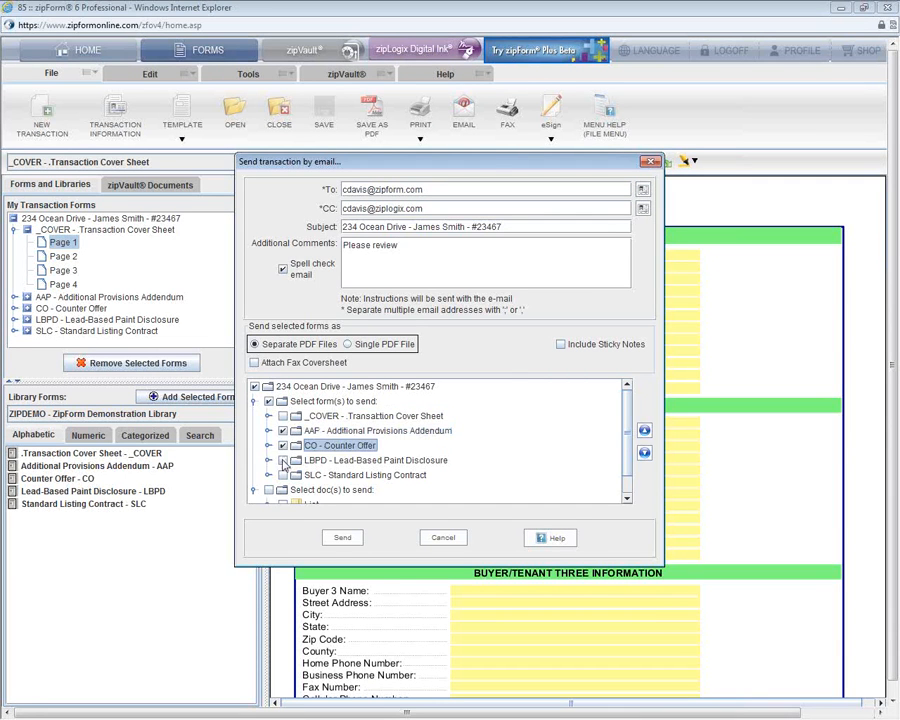
{"action": "left_click", "coordinate": [283, 460]}
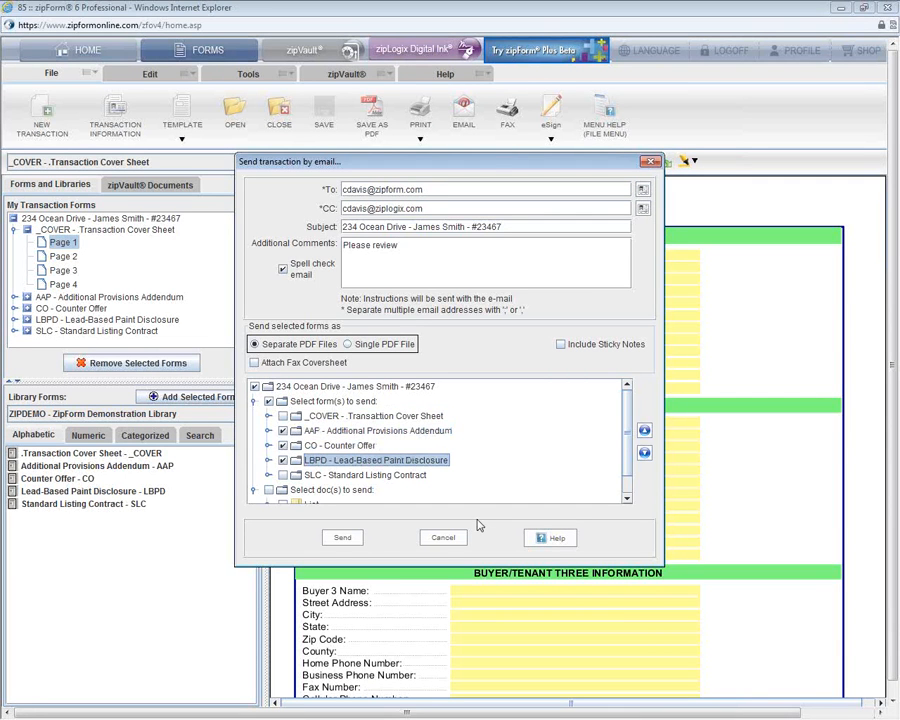
{"action": "left_click", "coordinate": [343, 539]}
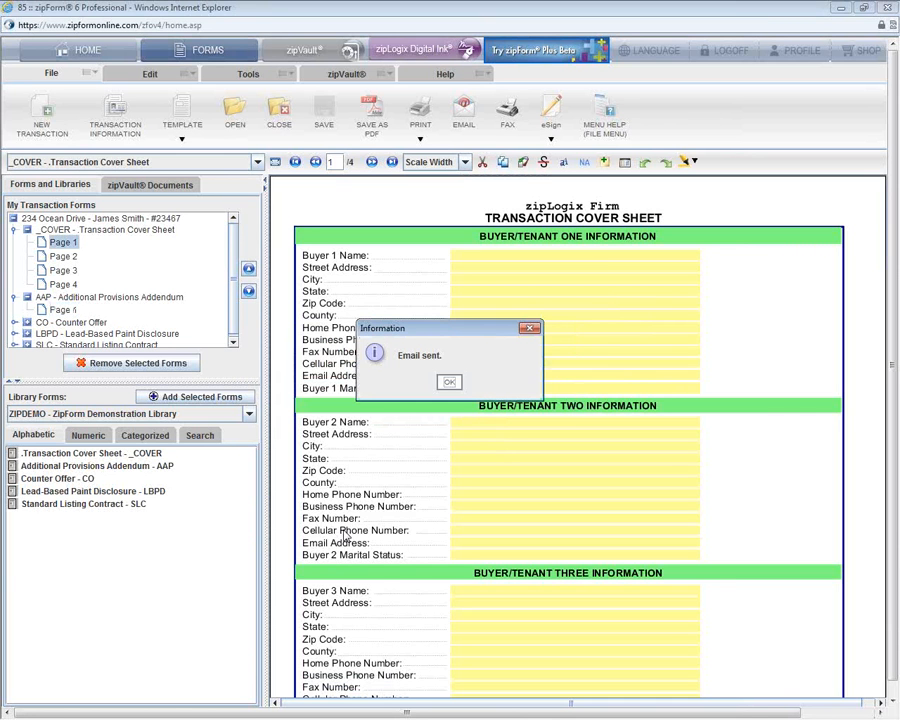
{"action": "left_click", "coordinate": [456, 387]}
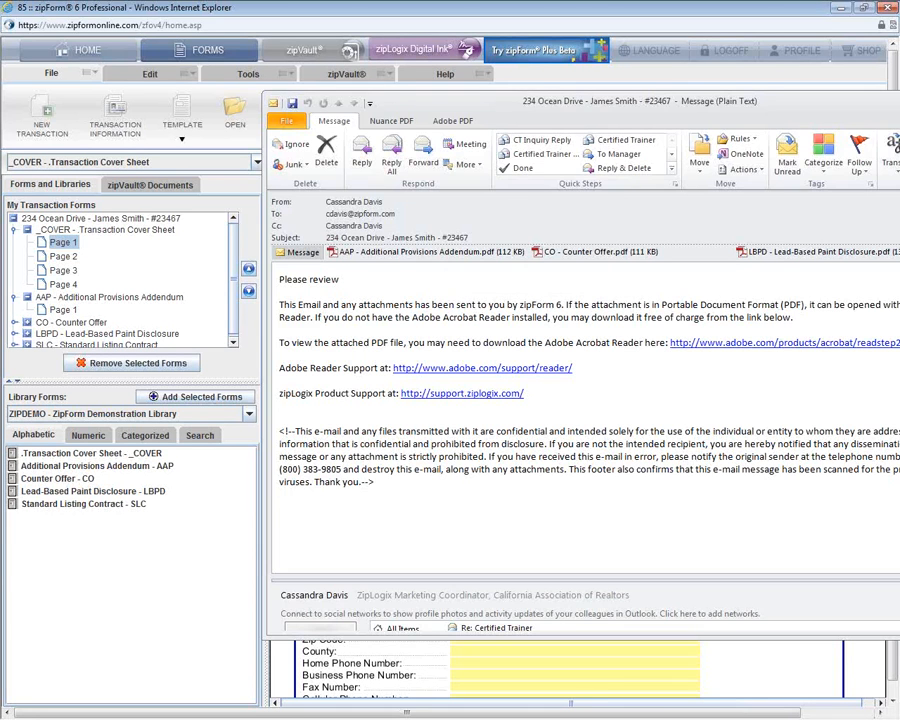
Step: Close the received Outlook message to return to the zipForm cover sheet
{"action": "key", "text": "alt+F4"}
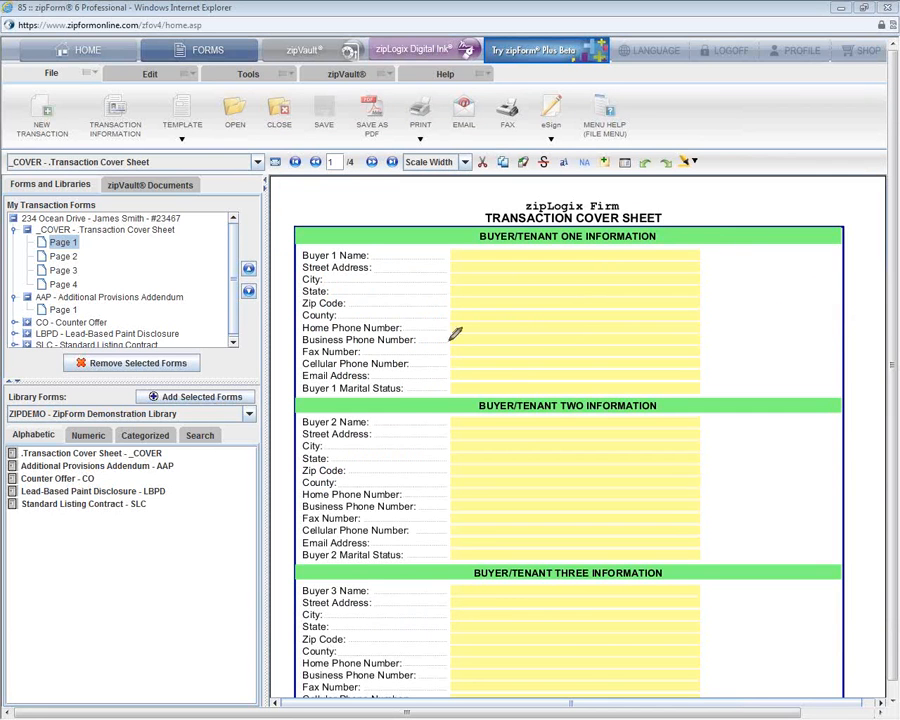
{"action": "mouse_move", "coordinate": [30, 56]}
{"action": "left_mouse_down"}
{"action": "mouse_move", "coordinate": [14, 60]}
{"action": "mouse_move", "coordinate": [10, 88]}
{"action": "mouse_move", "coordinate": [28, 128]}
{"action": "mouse_move", "coordinate": [205, 147]}
{"action": "mouse_move", "coordinate": [640, 145]}
{"action": "mouse_move", "coordinate": [664, 96]}
{"action": "mouse_move", "coordinate": [651, 76]}
{"action": "mouse_move", "coordinate": [166, 75]}
{"action": "mouse_move", "coordinate": [45, 32]}
{"action": "mouse_move", "coordinate": [28, 56]}
{"action": "left_mouse_up"}
Step: Change Seller/Landlord One's State to SC on the cover sheet and save the transaction
{"action": "mouse_move", "coordinate": [312, 128]}
{"action": "left_mouse_down"}
{"action": "mouse_move", "coordinate": [350, 121]}
{"action": "mouse_move", "coordinate": [311, 86]}
{"action": "mouse_move", "coordinate": [328, 136]}
{"action": "left_mouse_up"}
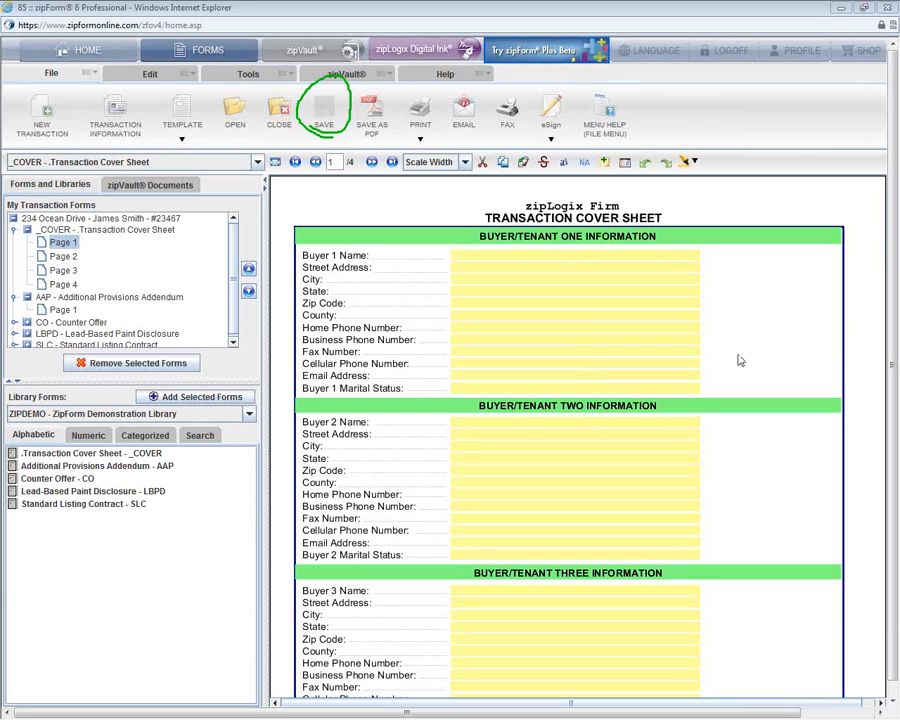
{"action": "scroll", "coordinate": [740, 360], "scroll_direction": "down", "scroll_amount": 5}
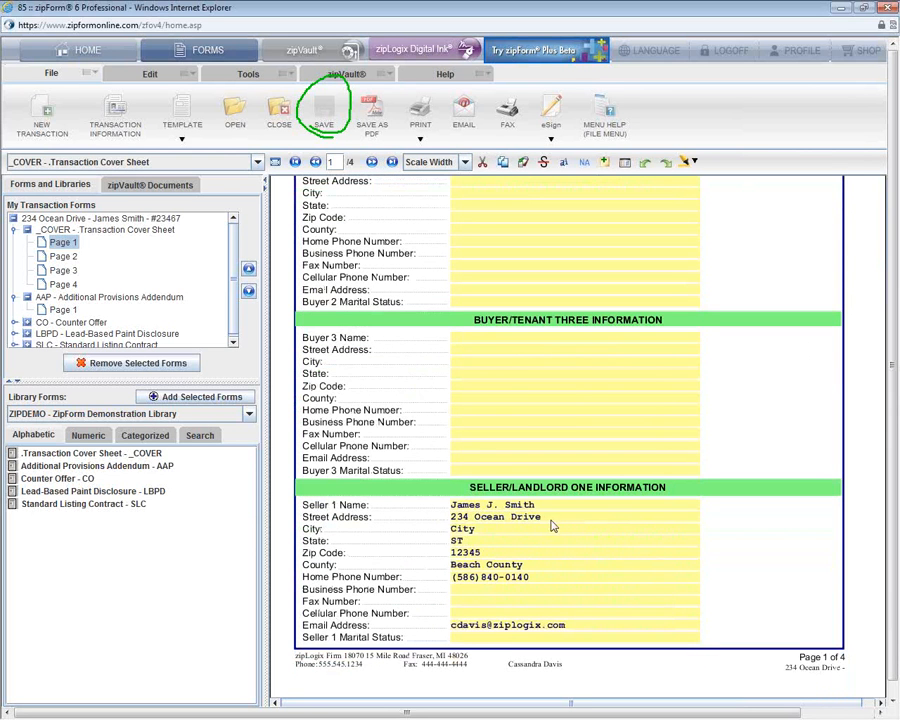
{"action": "left_click", "coordinate": [460, 540]}
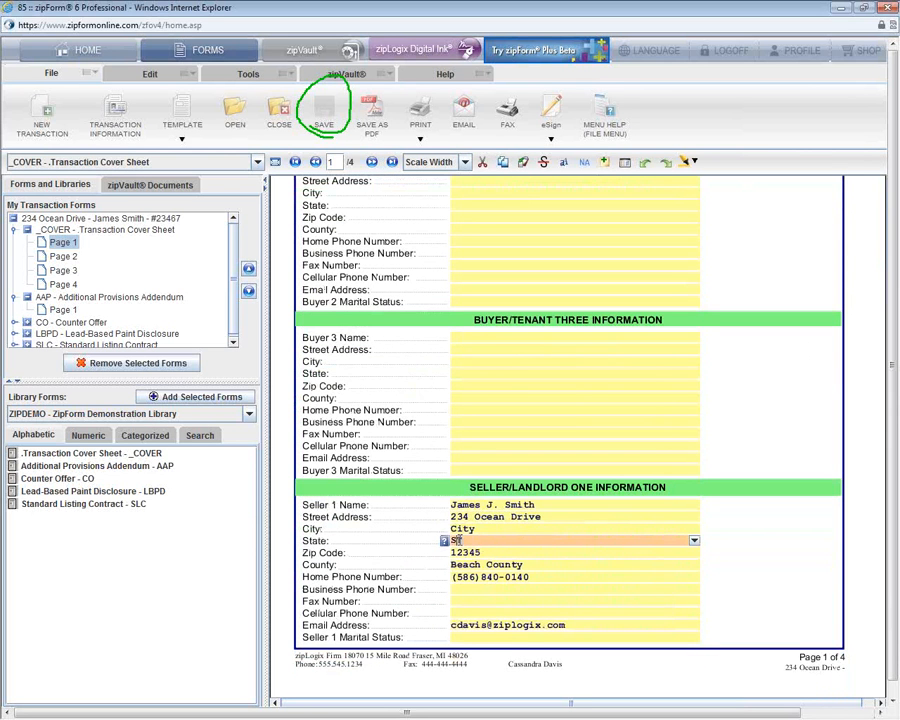
{"action": "type", "text": "Sc"}
{"action": "key", "text": "BackSpace"}
{"action": "type", "text": "C"}
{"action": "left_click", "coordinate": [762, 524]}
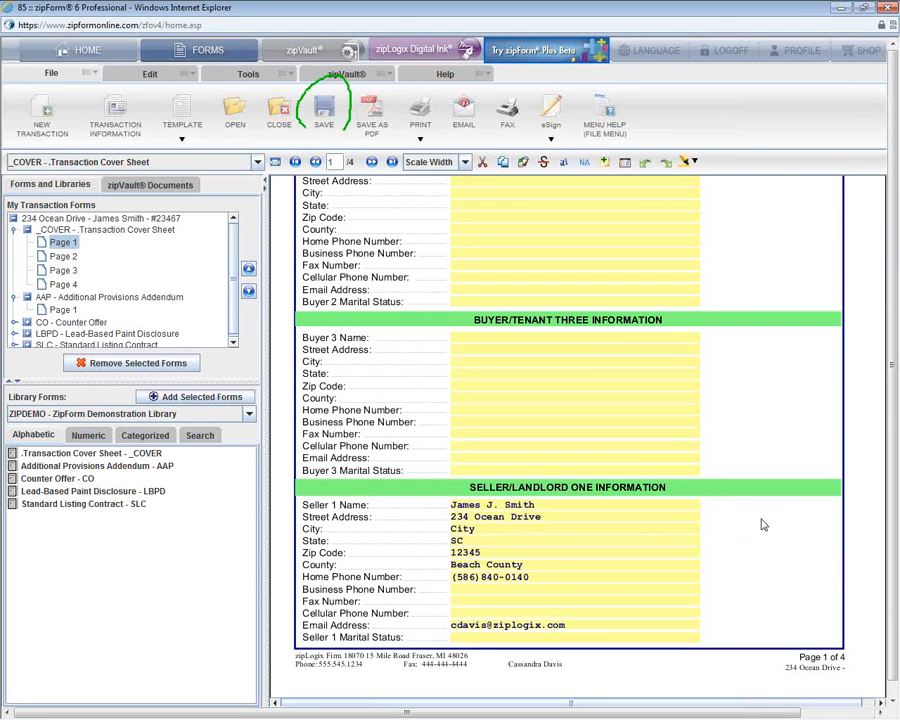
{"action": "left_click", "coordinate": [325, 118]}
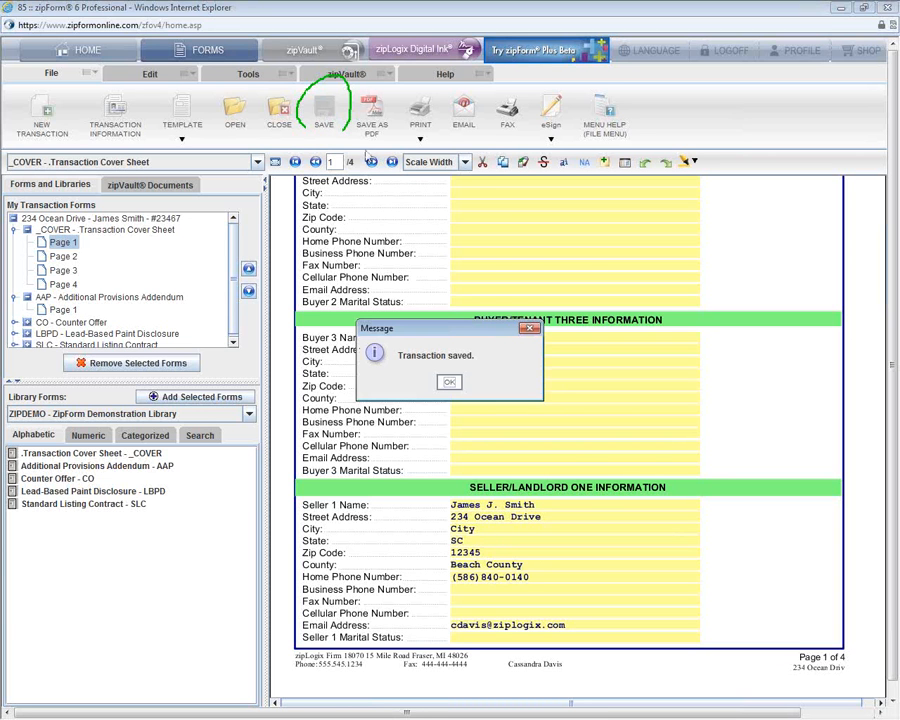
{"action": "left_click", "coordinate": [447, 383]}
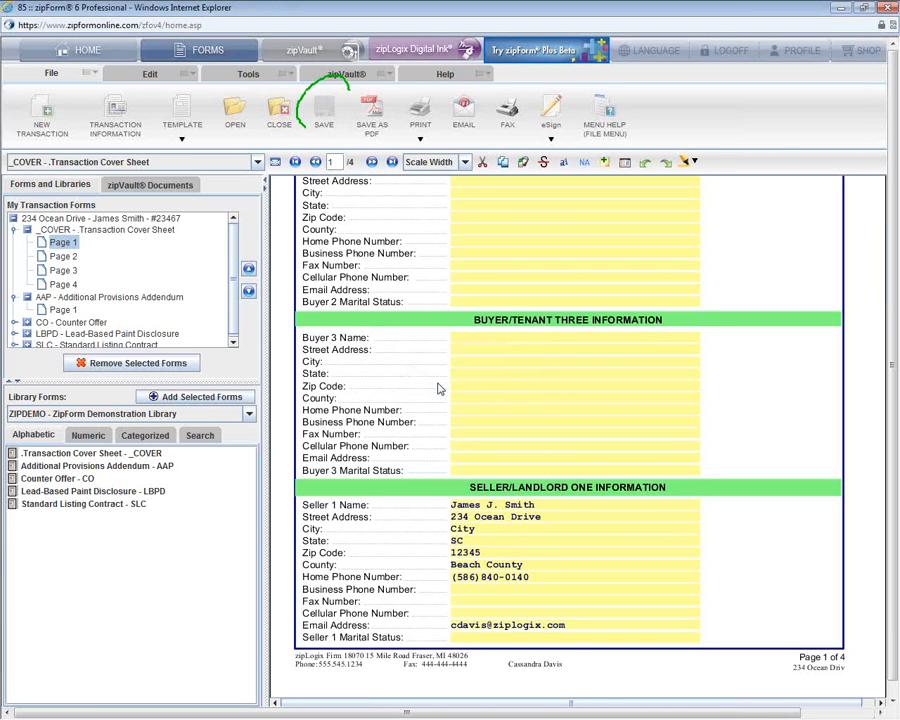
{"action": "left_click", "coordinate": [63, 310]}
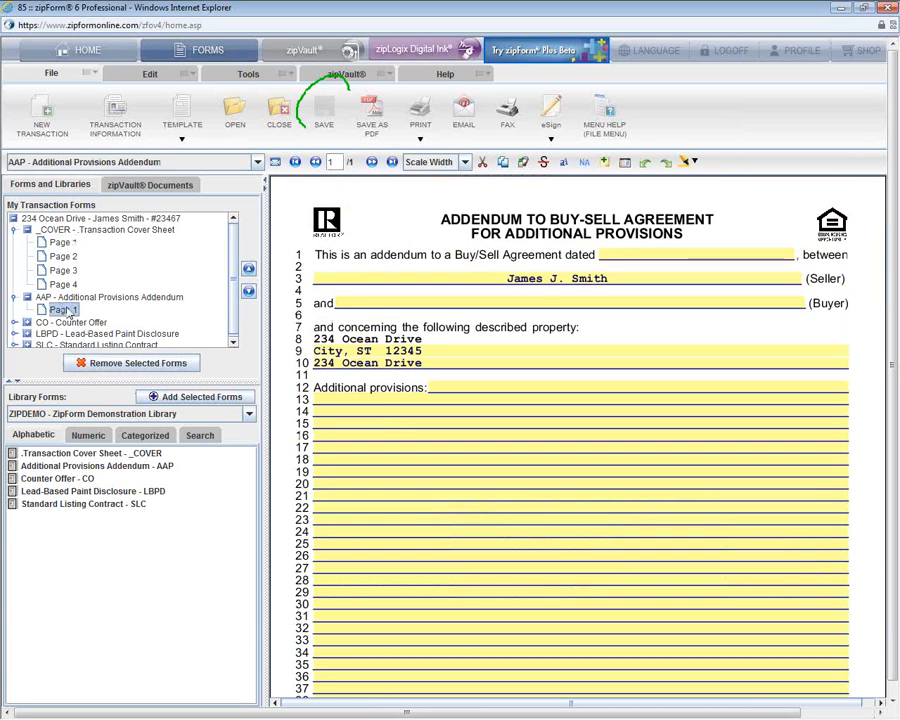
{"action": "left_click", "coordinate": [448, 392]}
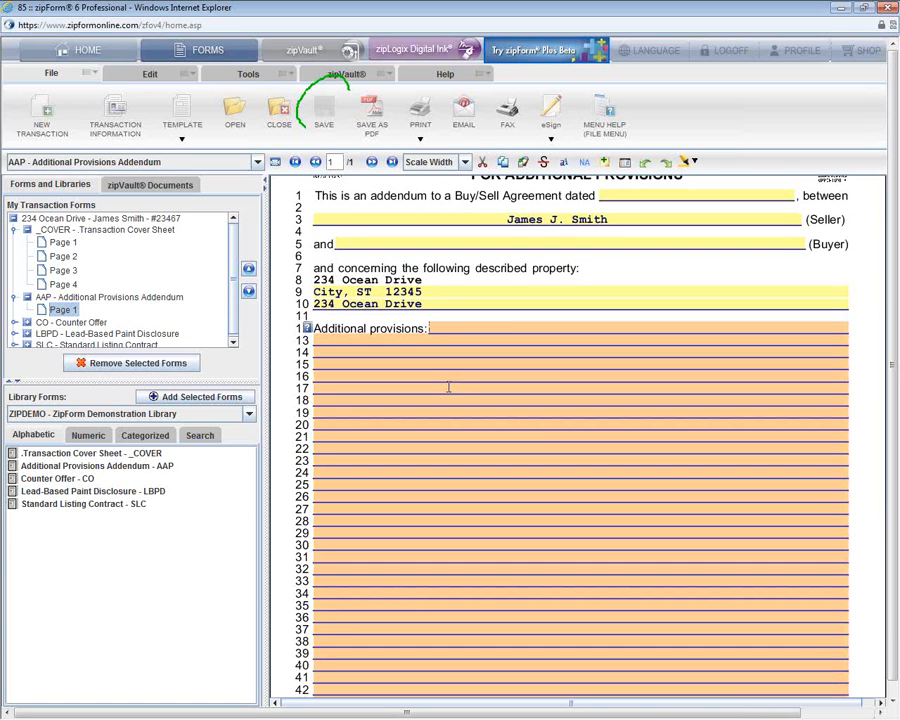
{"action": "type", "text": "See Bank Addendum 3"}
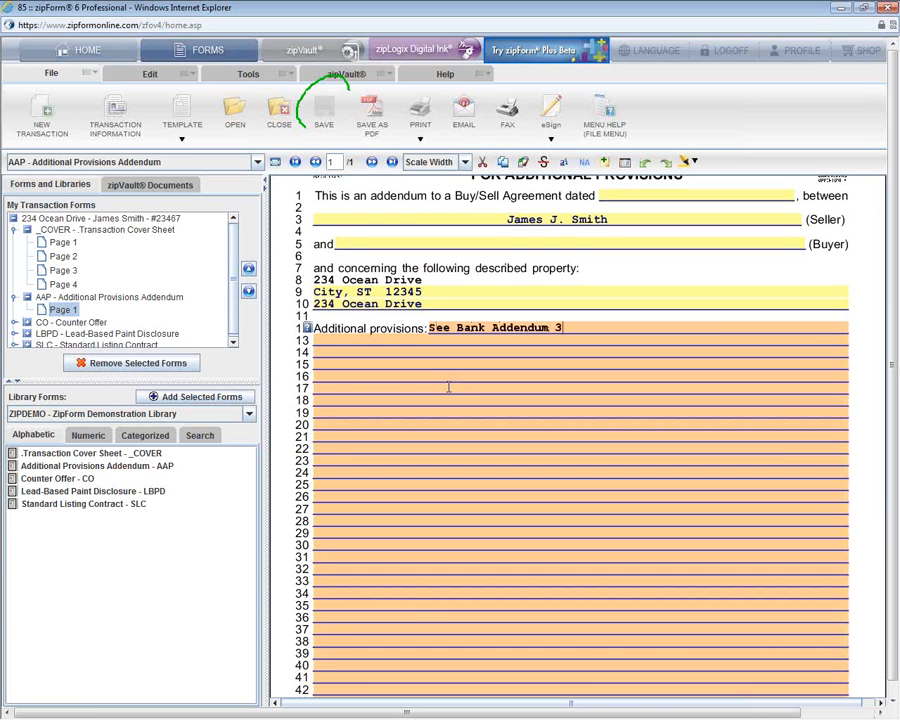
{"action": "left_click", "coordinate": [474, 262]}
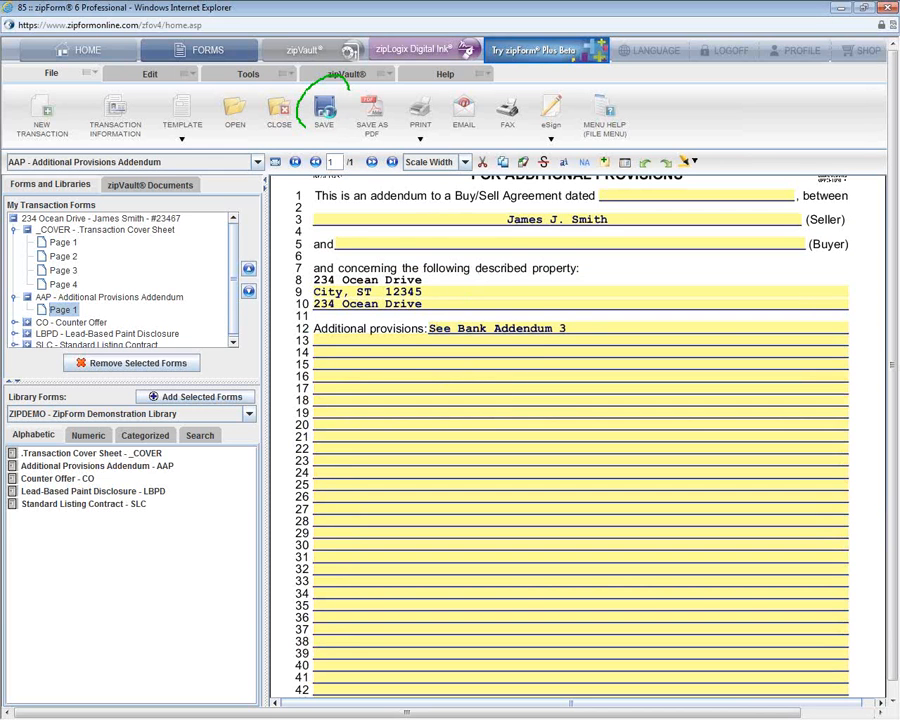
{"action": "left_click", "coordinate": [326, 112]}
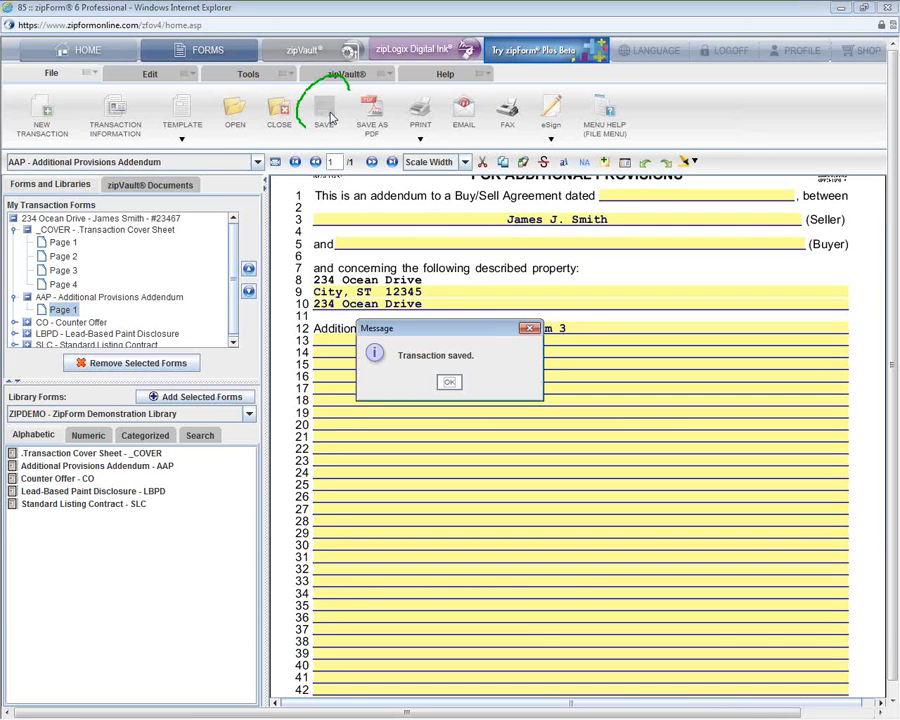
{"action": "left_click", "coordinate": [450, 384]}
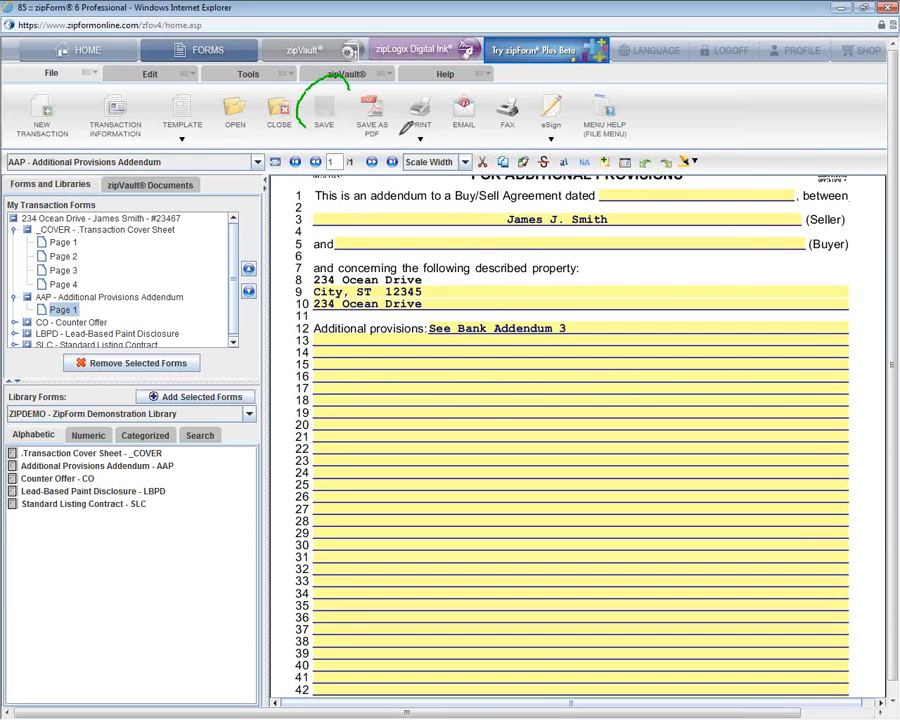
{"action": "mouse_move", "coordinate": [350, 84]}
{"action": "left_mouse_down"}
{"action": "mouse_move", "coordinate": [580, 78]}
{"action": "mouse_move", "coordinate": [584, 130]}
{"action": "mouse_move", "coordinate": [530, 152]}
{"action": "mouse_move", "coordinate": [302, 140]}
{"action": "mouse_move", "coordinate": [312, 120]}
{"action": "left_mouse_up"}
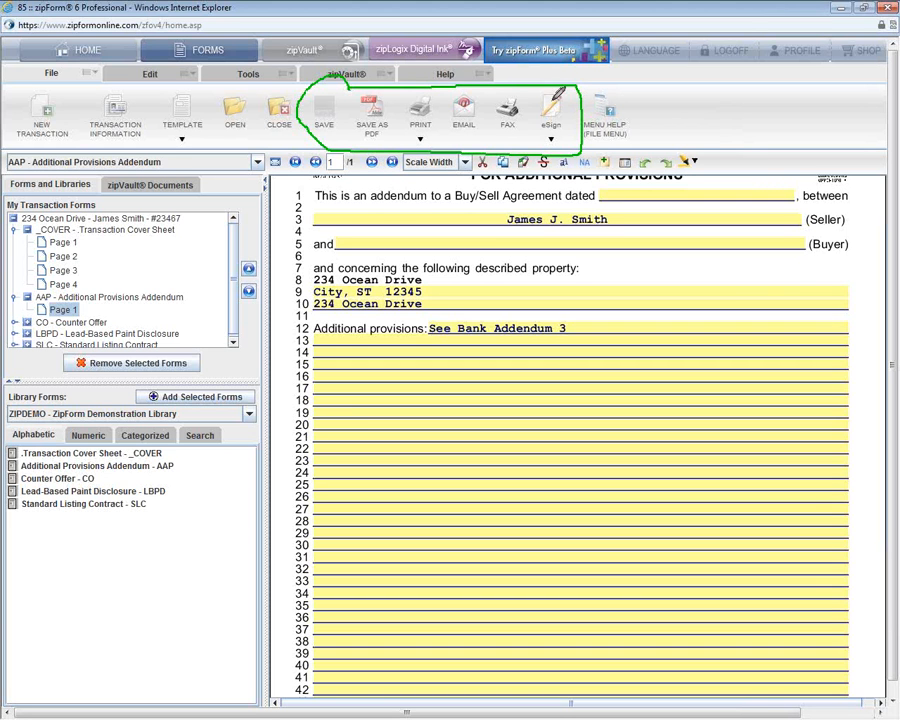
{"action": "left_click_drag", "start_coordinate": [546, 96], "coordinate": [538, 152]}
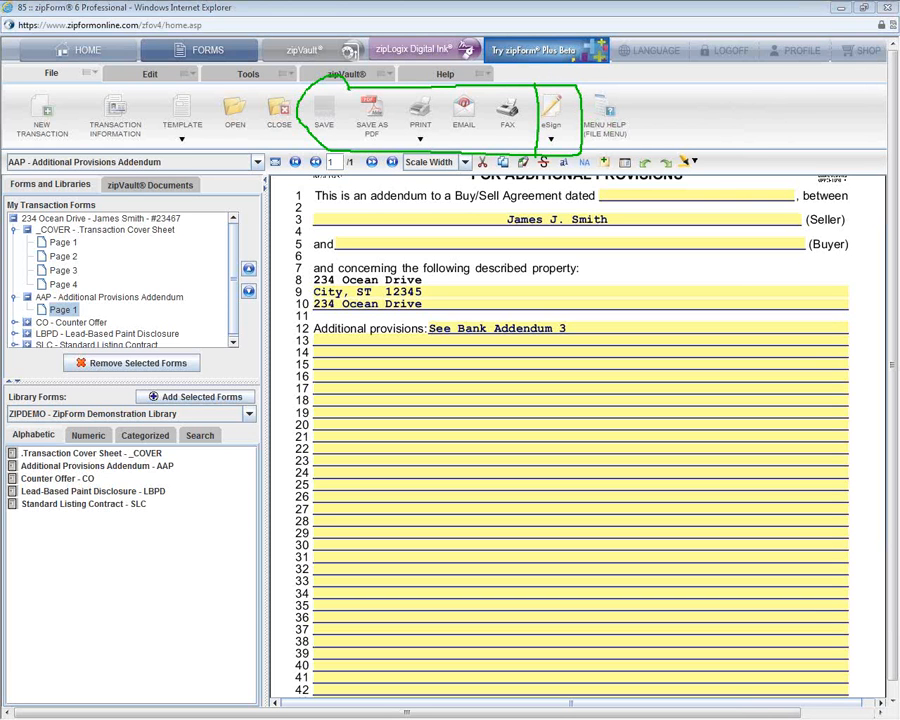
{"action": "key", "text": "Escape"}
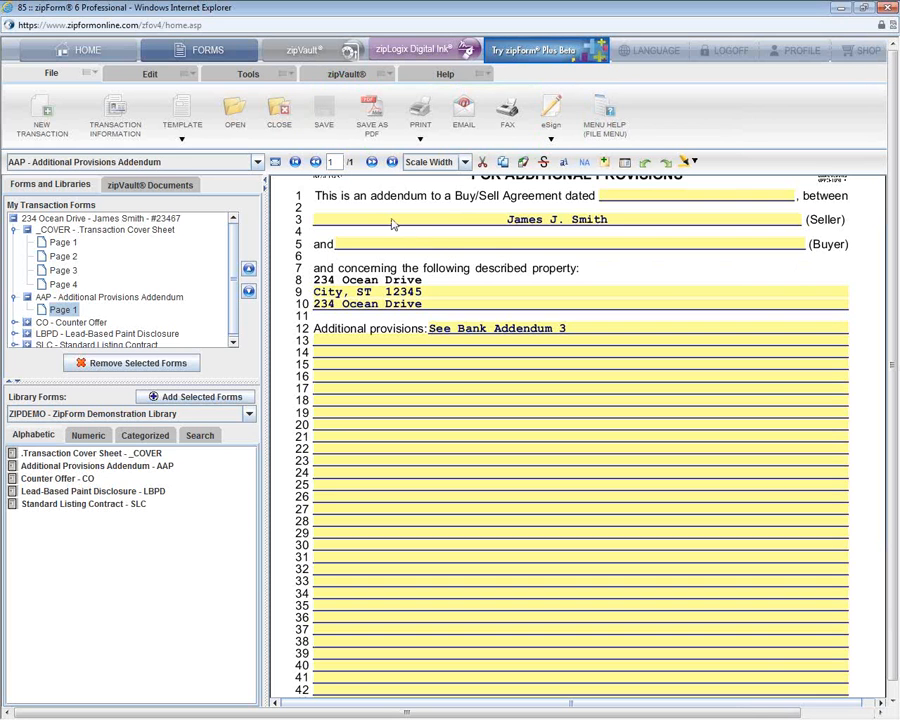
Step: Export only the Additional Provisions Addendum and Lead-Based Paint Disclosure, with sticky notes, as PDF
{"action": "left_click", "coordinate": [372, 122]}
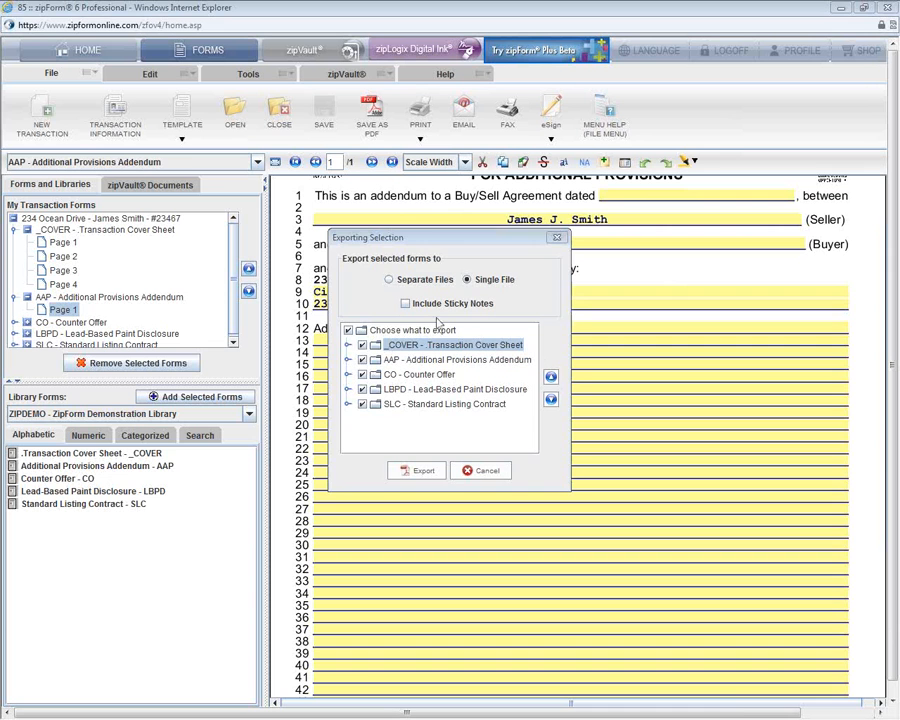
{"action": "left_click", "coordinate": [362, 345]}
{"action": "left_click", "coordinate": [362, 374]}
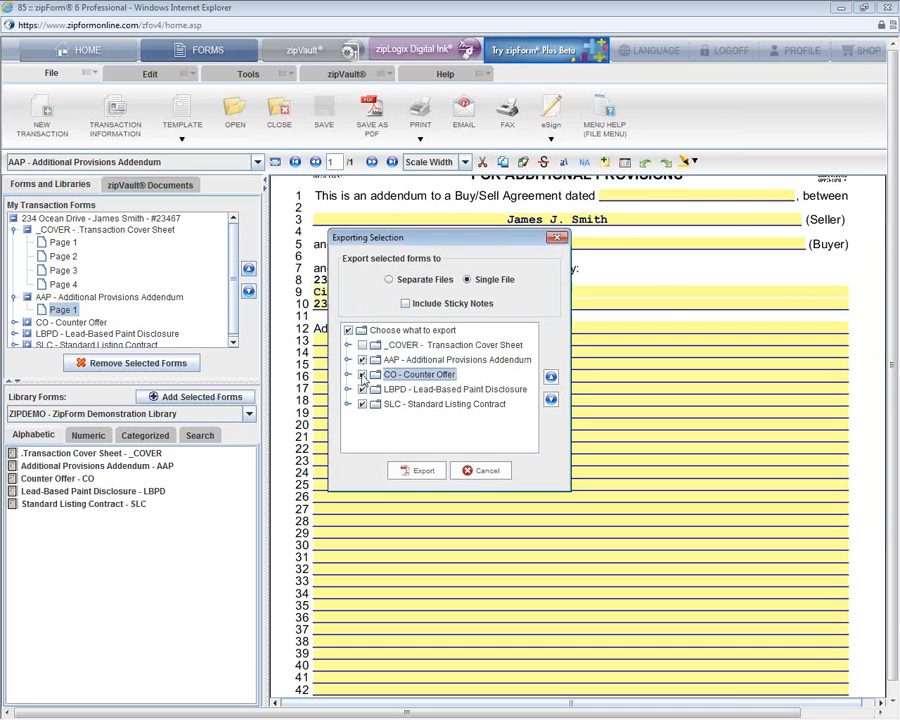
{"action": "left_click", "coordinate": [362, 404]}
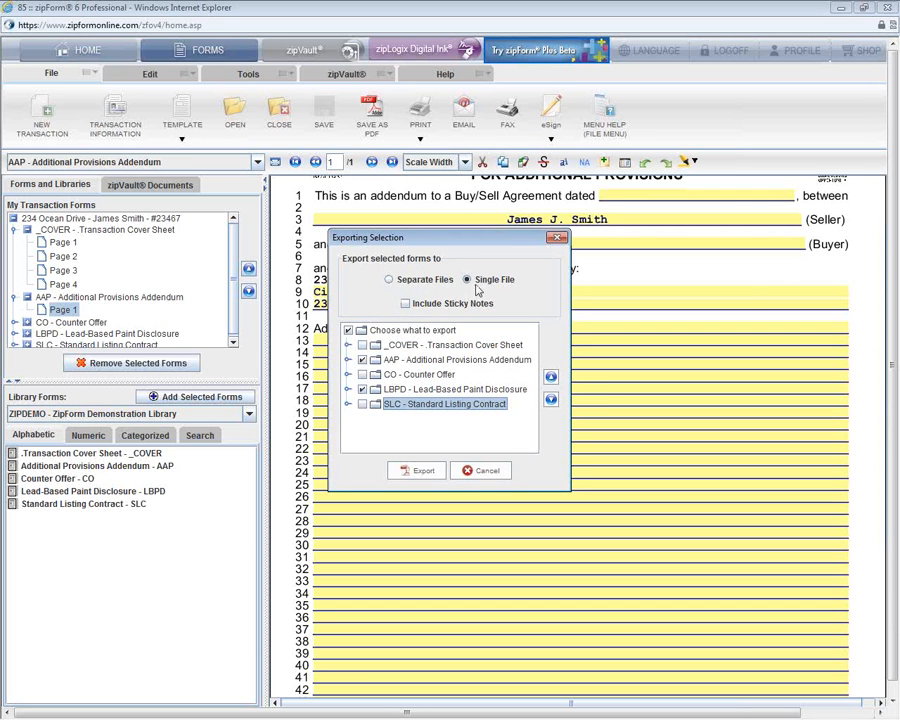
{"action": "left_click", "coordinate": [406, 305]}
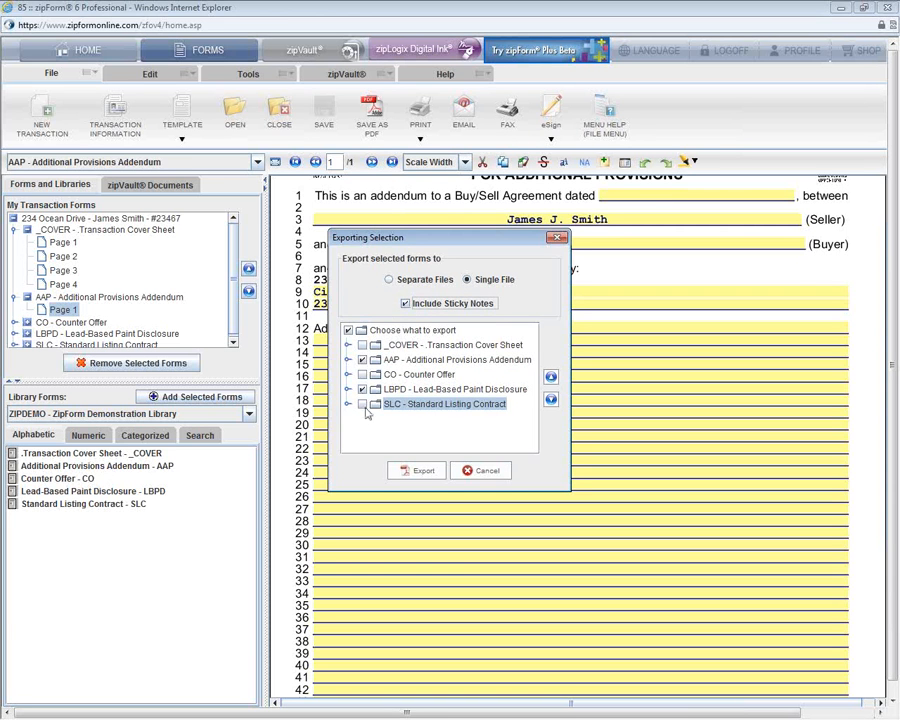
{"action": "left_click", "coordinate": [420, 476]}
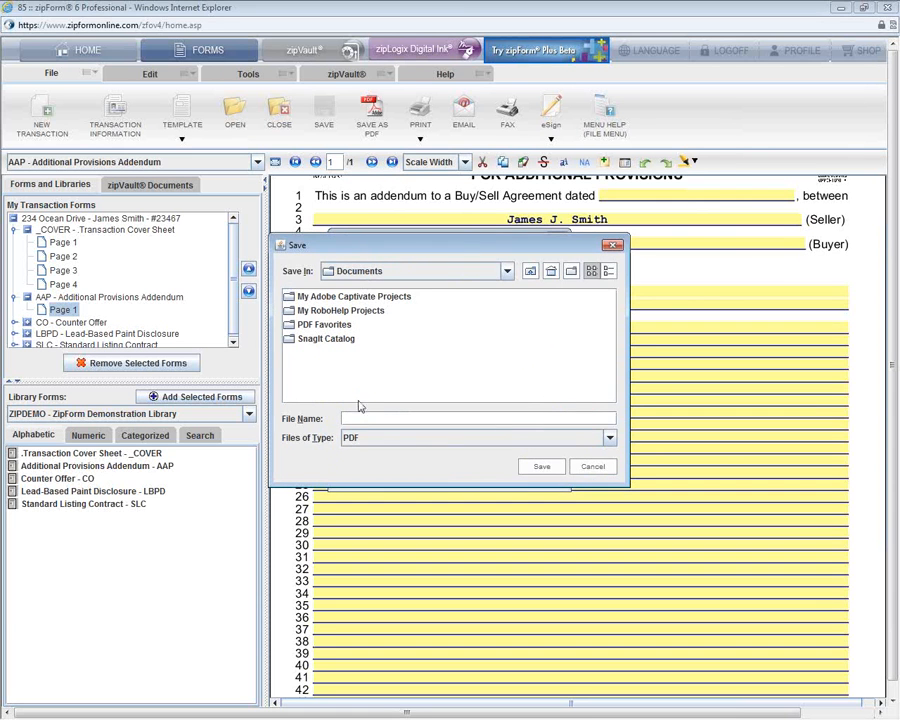
{"action": "left_click", "coordinate": [371, 421]}
Step: Save the PDF in Documents under the name 'Transaction Do'
{"action": "type", "text": "Transaction Docs"}
{"action": "left_click", "coordinate": [540, 468]}
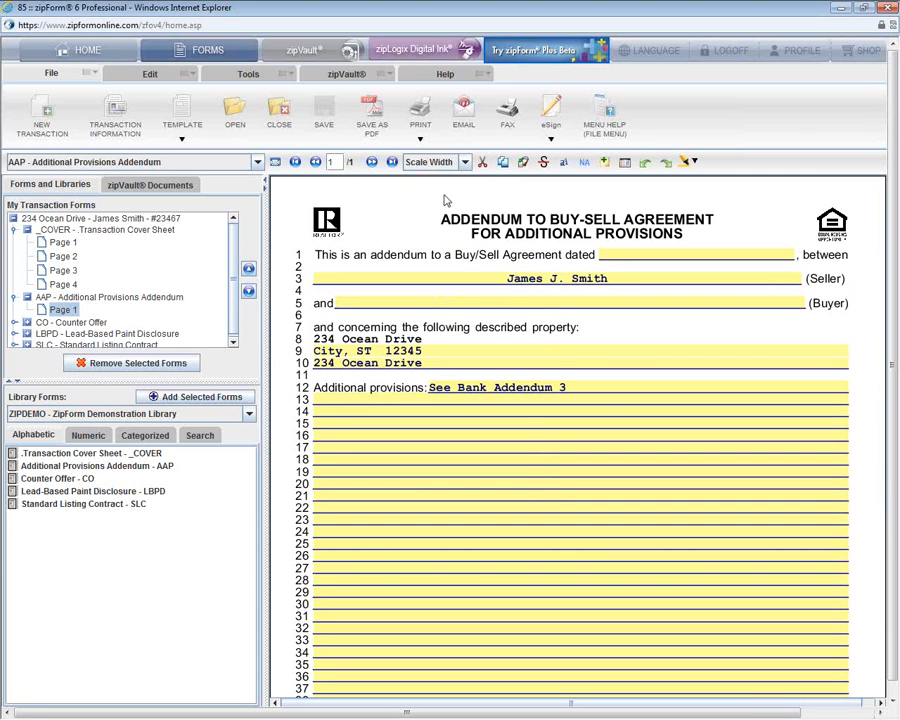
Step: Print all forms except the cover sheet and AAP, keeping only Standard Listing Contract page 2
{"action": "left_click", "coordinate": [420, 140]}
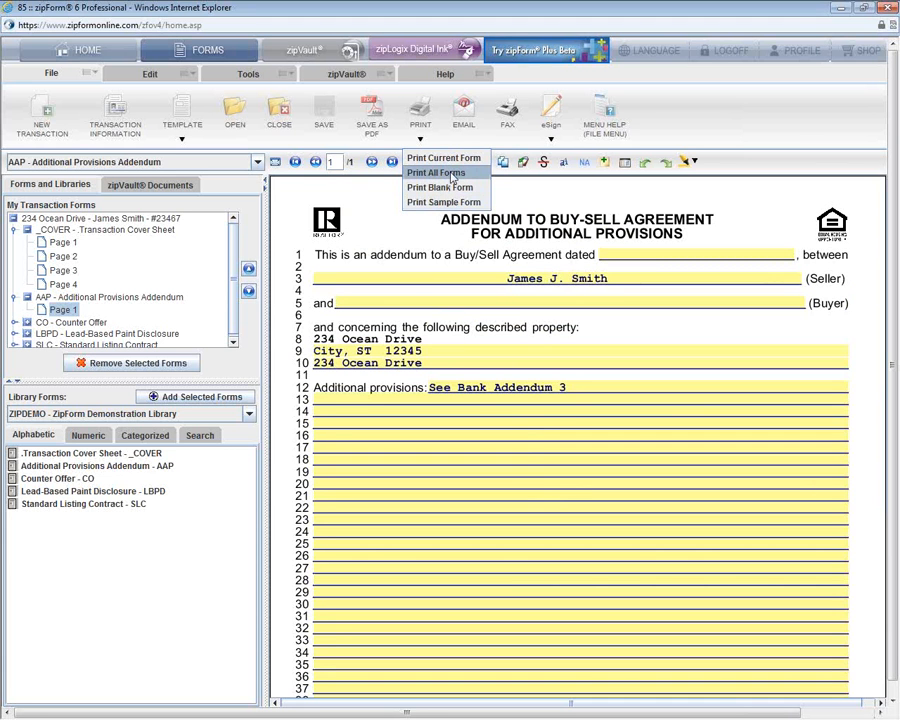
{"action": "left_click", "coordinate": [437, 173]}
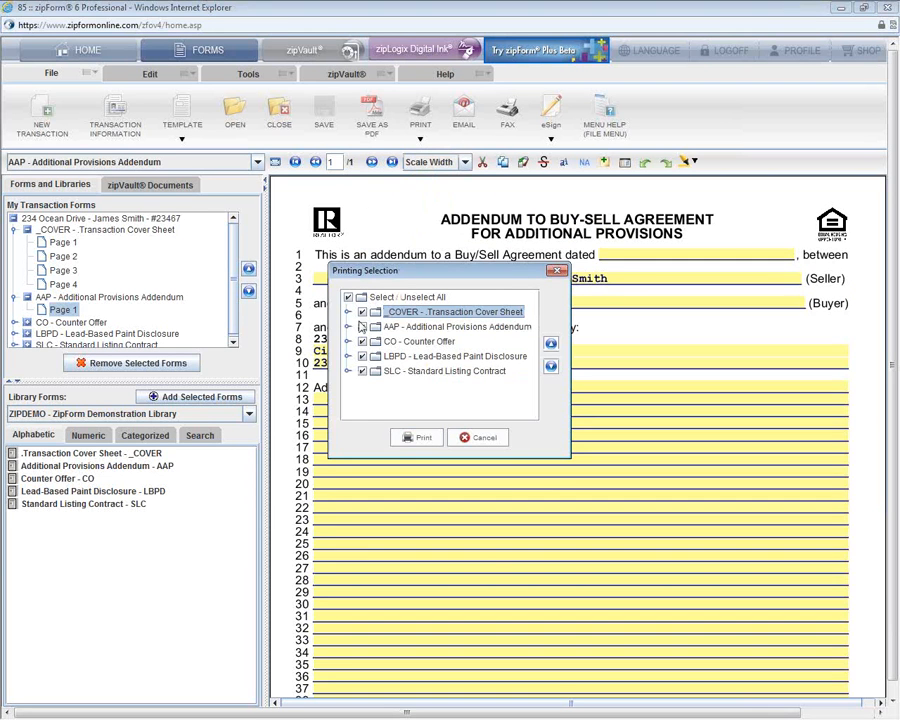
{"action": "left_click", "coordinate": [362, 313]}
{"action": "left_click", "coordinate": [362, 327]}
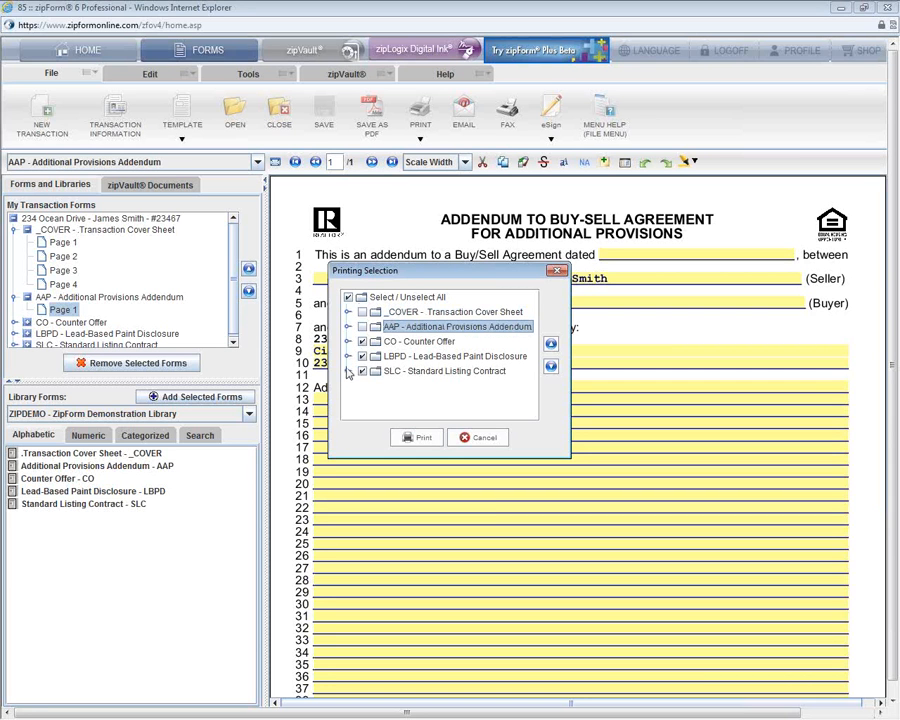
{"action": "left_click", "coordinate": [348, 371]}
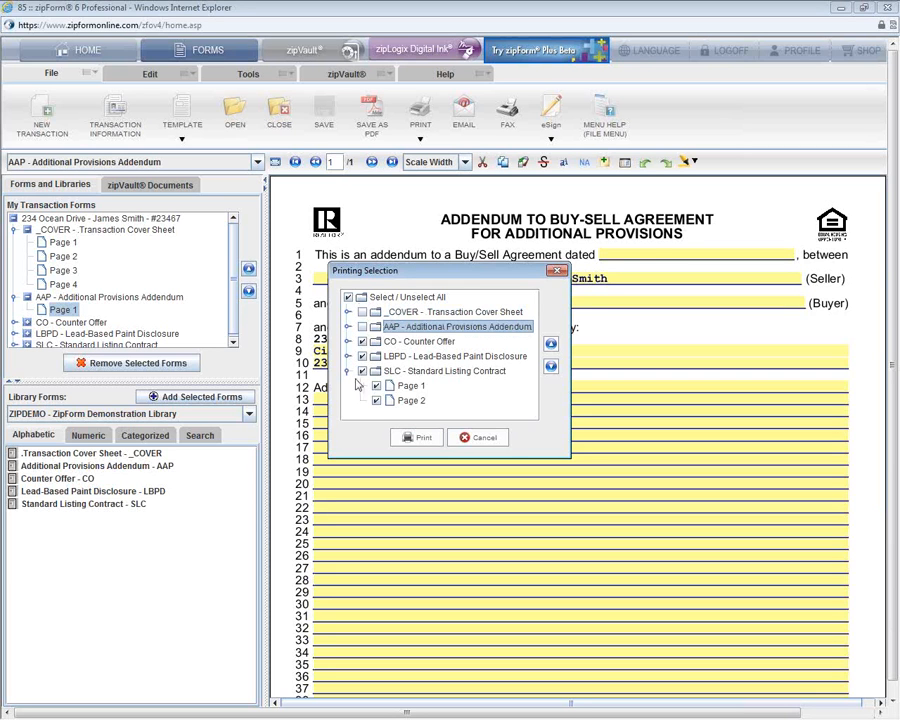
{"action": "left_click", "coordinate": [377, 386]}
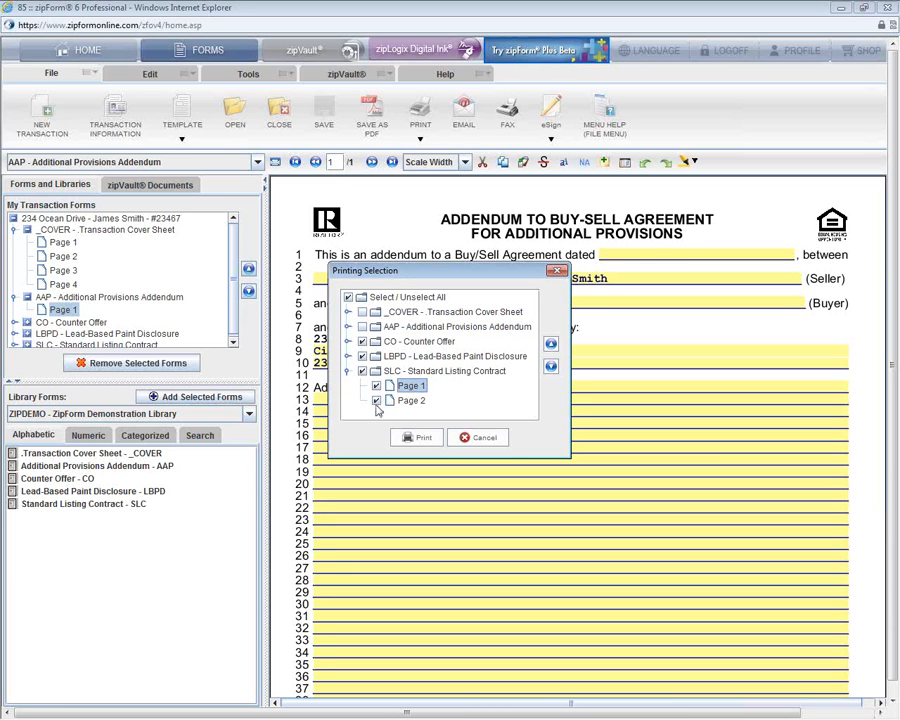
{"action": "left_click", "coordinate": [377, 400]}
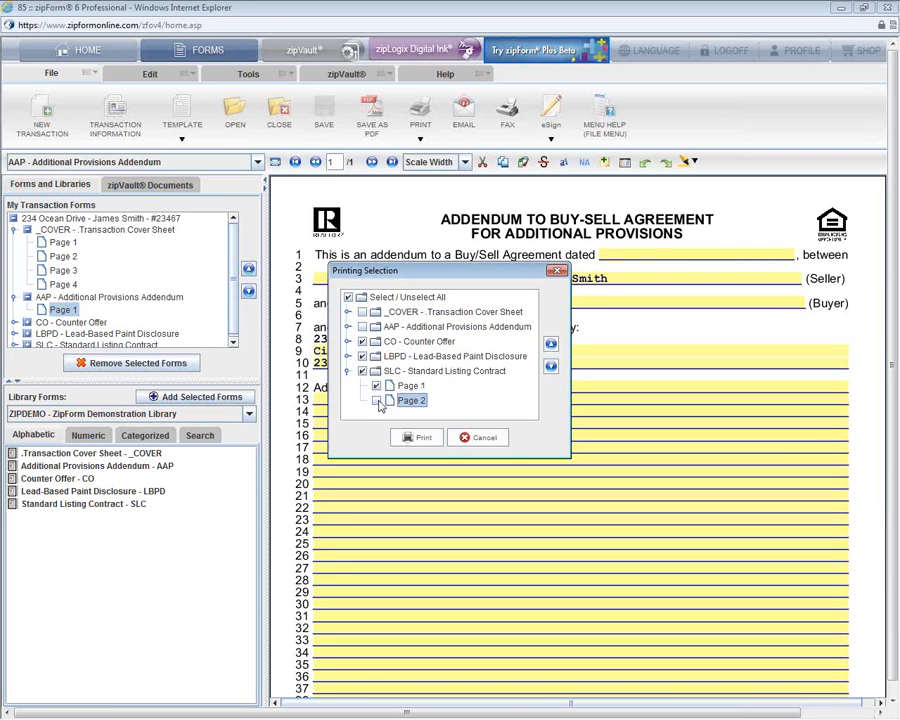
{"action": "left_click", "coordinate": [377, 386]}
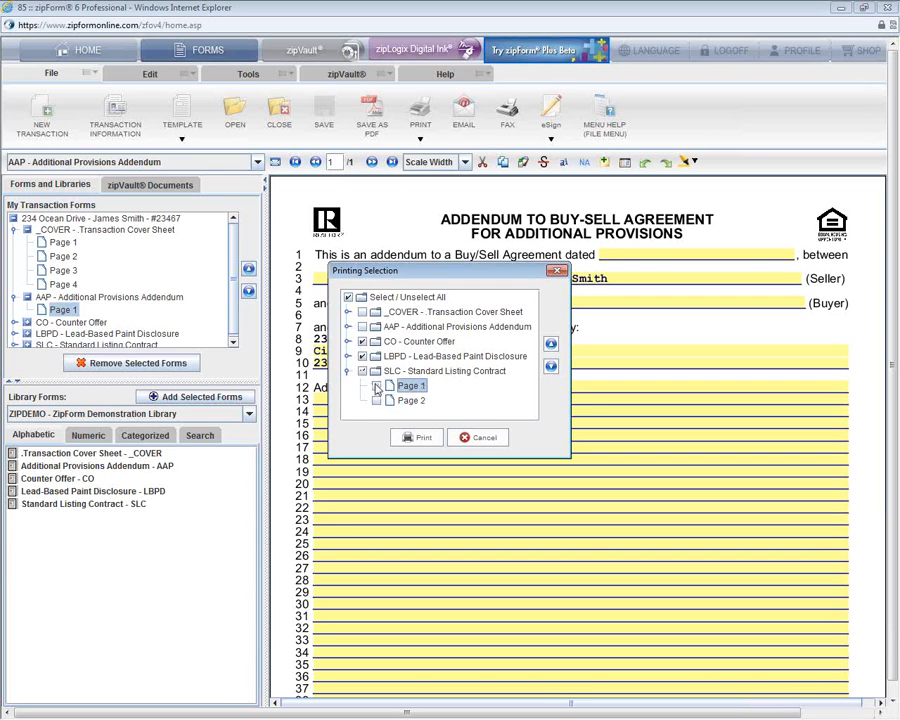
{"action": "left_click", "coordinate": [376, 401]}
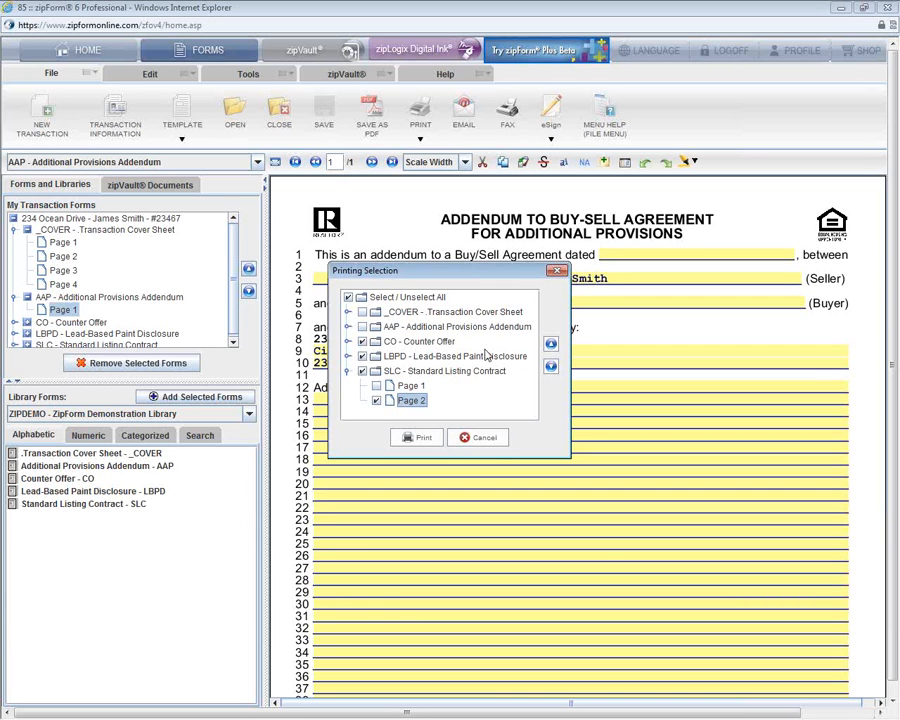
Step: Move the Standard Listing Contract to the top of the print order and print
{"action": "left_click", "coordinate": [476, 372]}
{"action": "left_click", "coordinate": [550, 344]}
{"action": "left_click", "coordinate": [551, 345]}
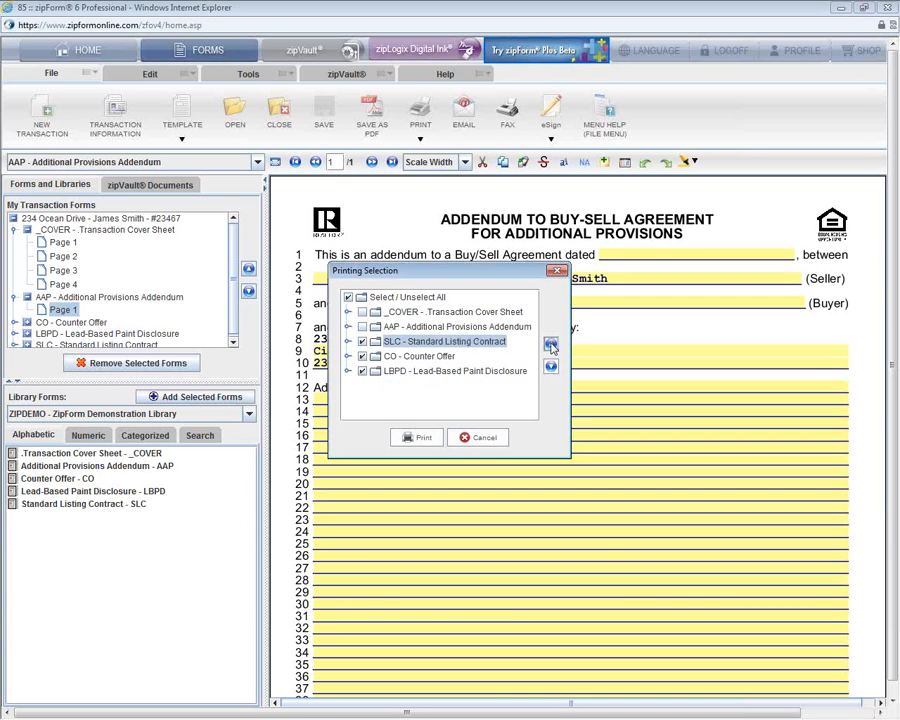
{"action": "left_click", "coordinate": [551, 345]}
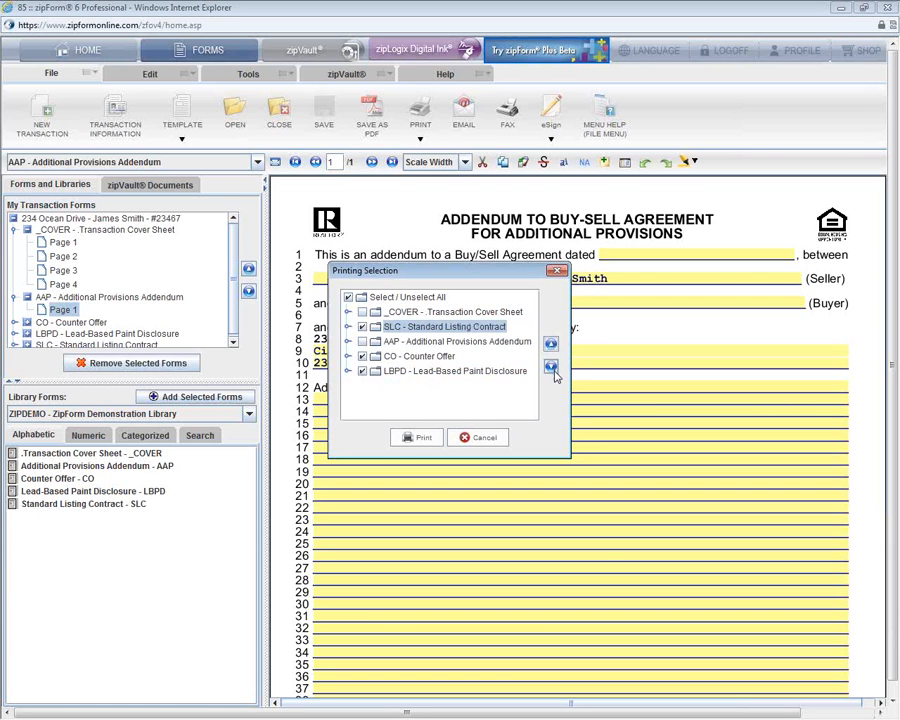
{"action": "left_click", "coordinate": [420, 441]}
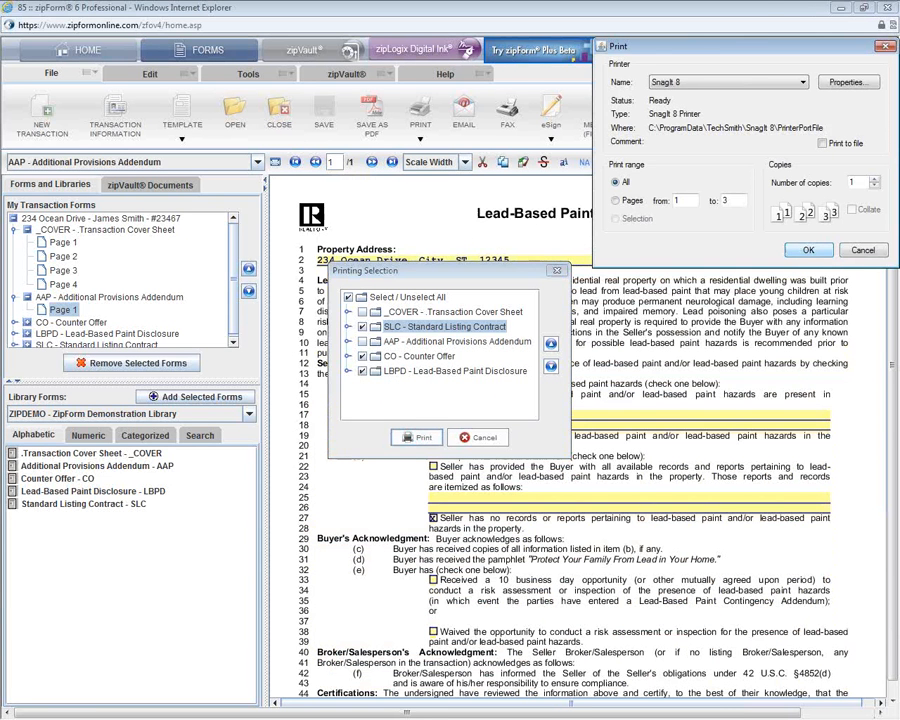
Step: Send the selected forms to the CanonBW-2ND-East printer
{"action": "left_click", "coordinate": [760, 82]}
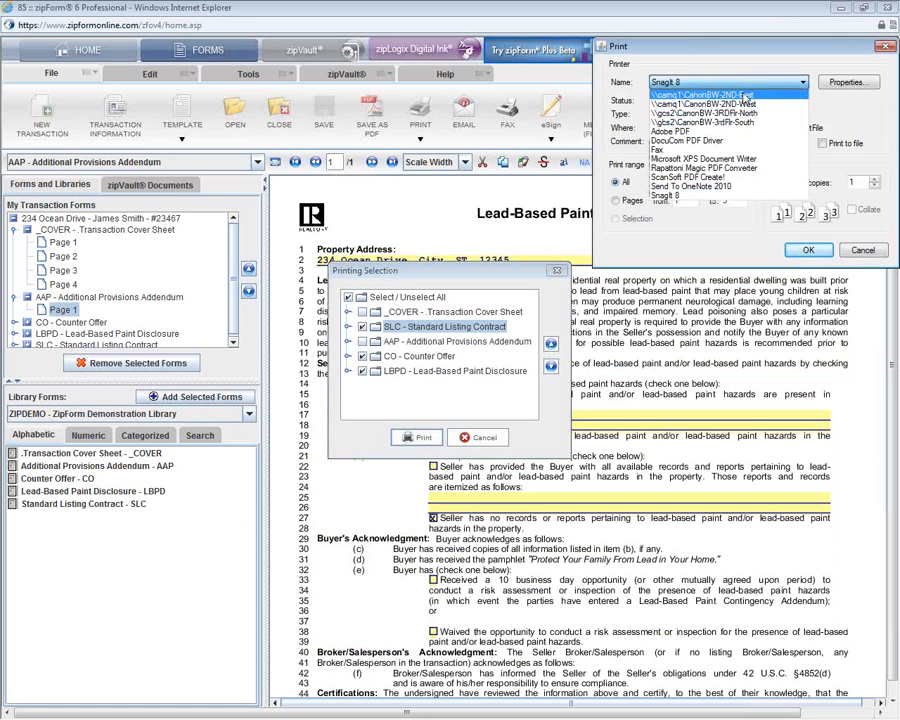
{"action": "left_click", "coordinate": [746, 96]}
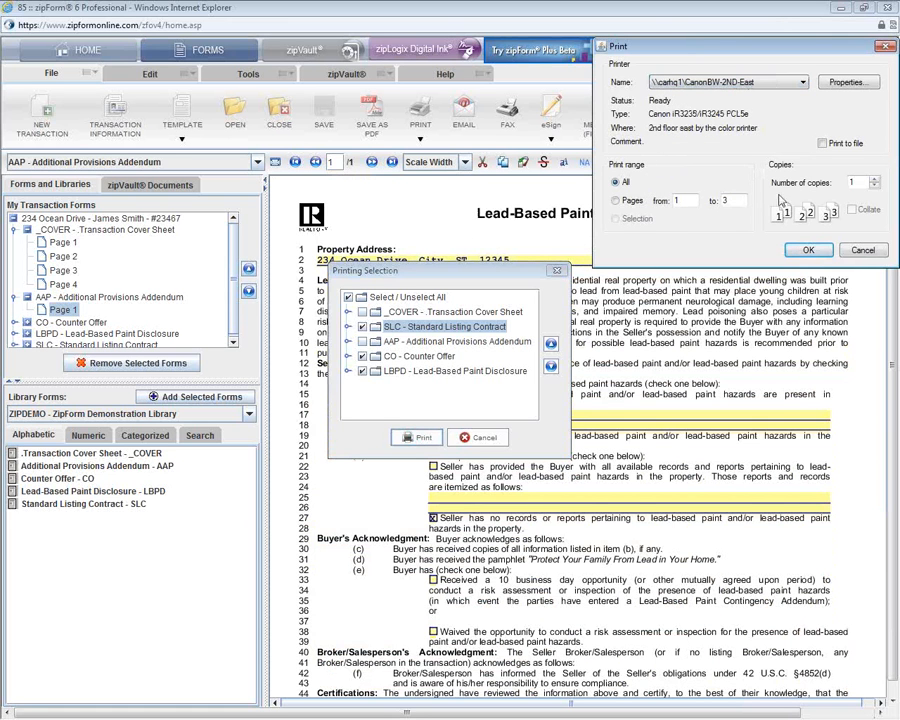
{"action": "left_click", "coordinate": [806, 251]}
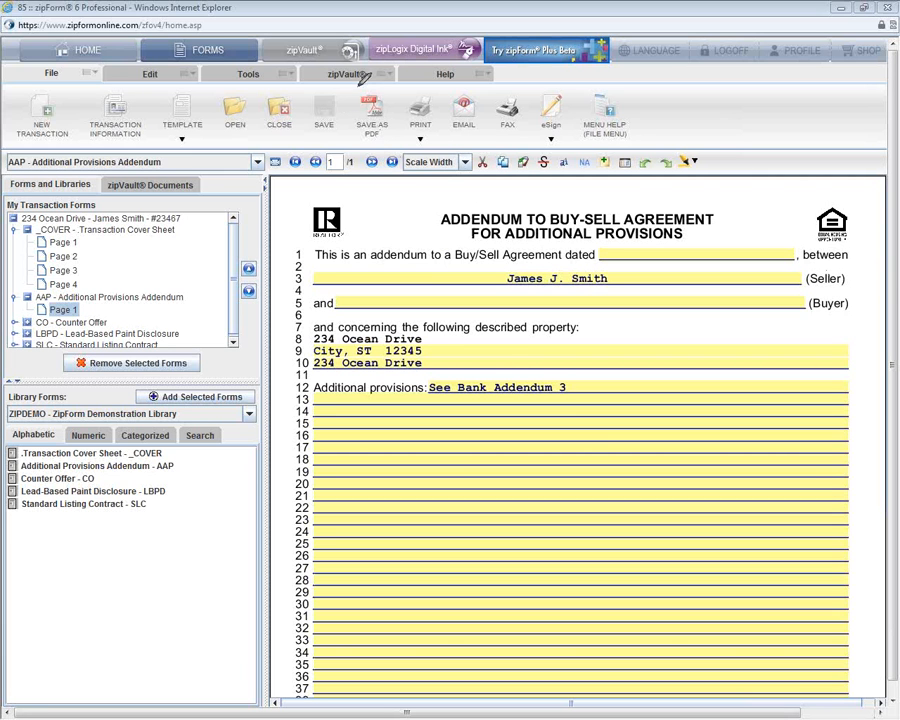
{"action": "mouse_move", "coordinate": [357, 86]}
{"action": "left_mouse_down"}
{"action": "mouse_move", "coordinate": [365, 148]}
{"action": "mouse_move", "coordinate": [360, 90]}
{"action": "left_mouse_up"}
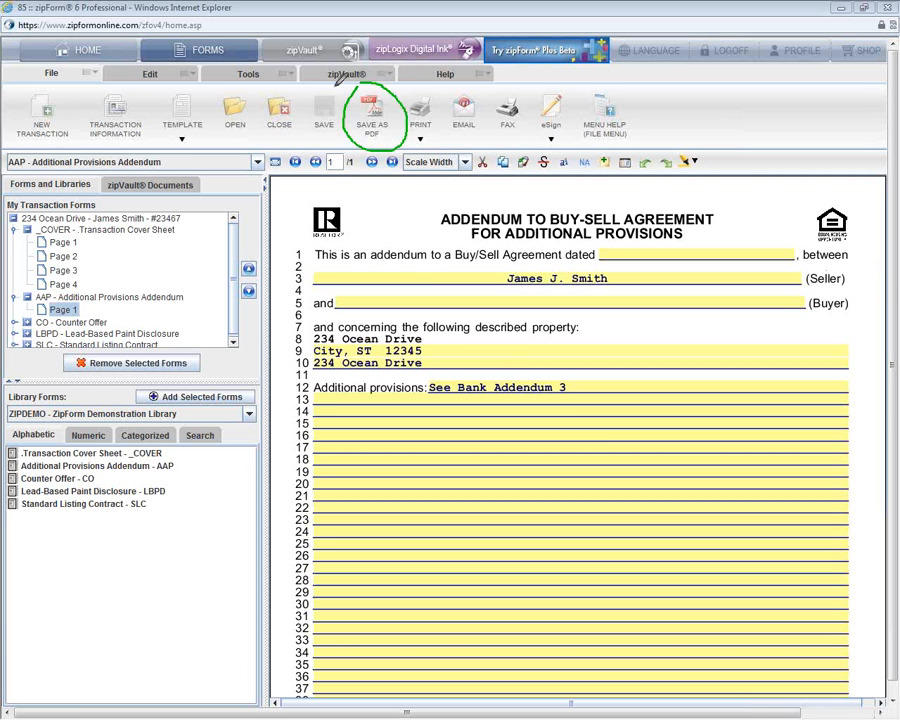
{"action": "mouse_move", "coordinate": [304, 105]}
{"action": "left_mouse_down"}
{"action": "mouse_move", "coordinate": [302, 140]}
{"action": "mouse_move", "coordinate": [350, 145]}
{"action": "mouse_move", "coordinate": [330, 84]}
{"action": "left_mouse_up"}
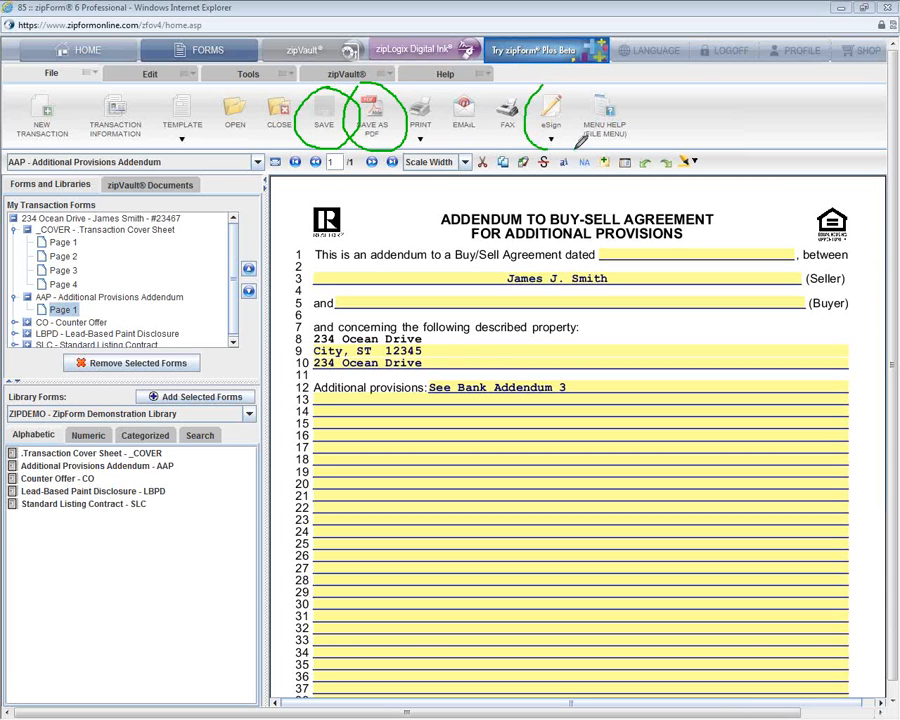
{"action": "left_click_drag", "start_coordinate": [552, 84], "coordinate": [548, 78]}
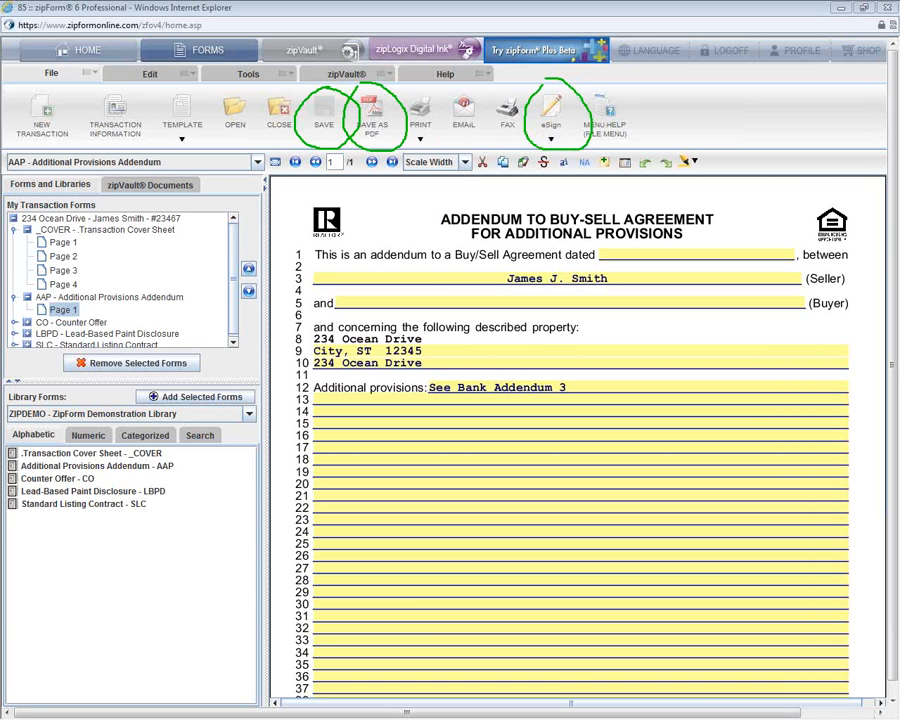
{"action": "key", "text": "Escape"}
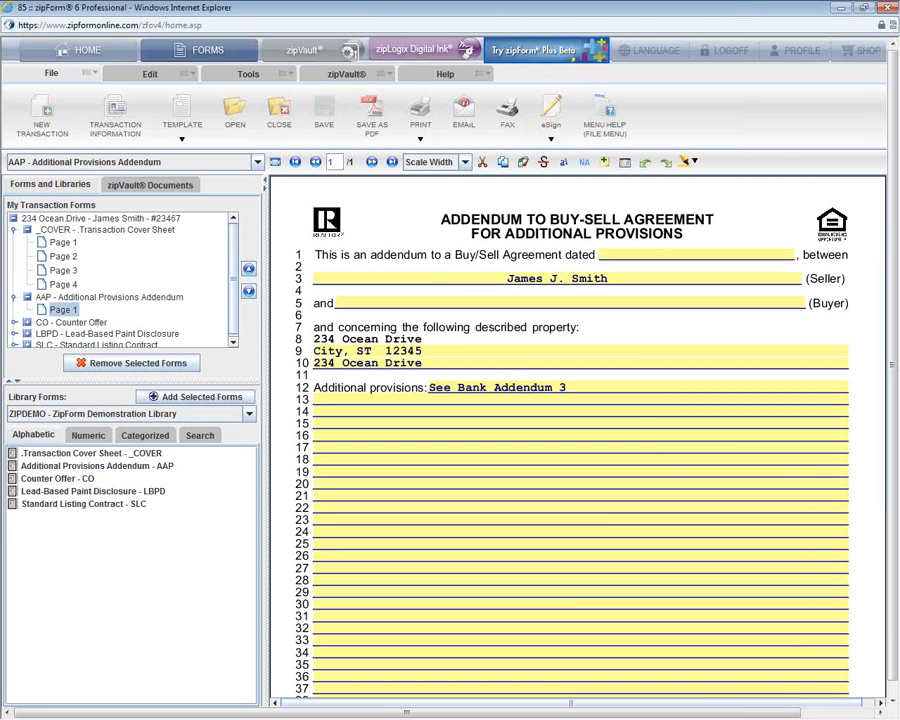
{"action": "mouse_move", "coordinate": [456, 88]}
{"action": "left_mouse_down"}
{"action": "mouse_move", "coordinate": [440, 100]}
{"action": "mouse_move", "coordinate": [478, 90]}
{"action": "left_mouse_up"}
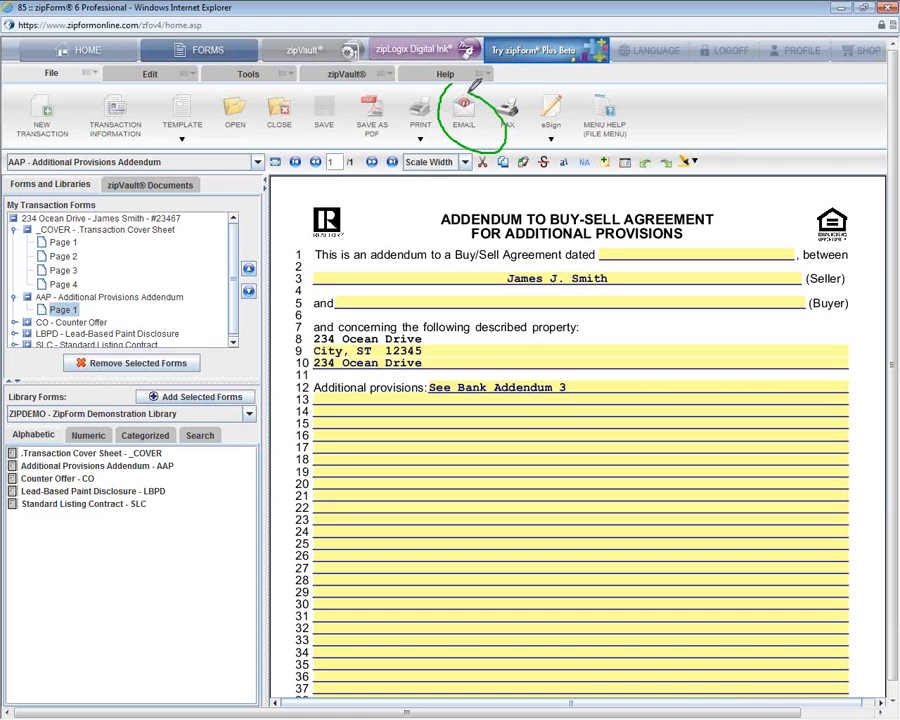
{"action": "left_click_drag", "start_coordinate": [385, 92], "coordinate": [372, 84]}
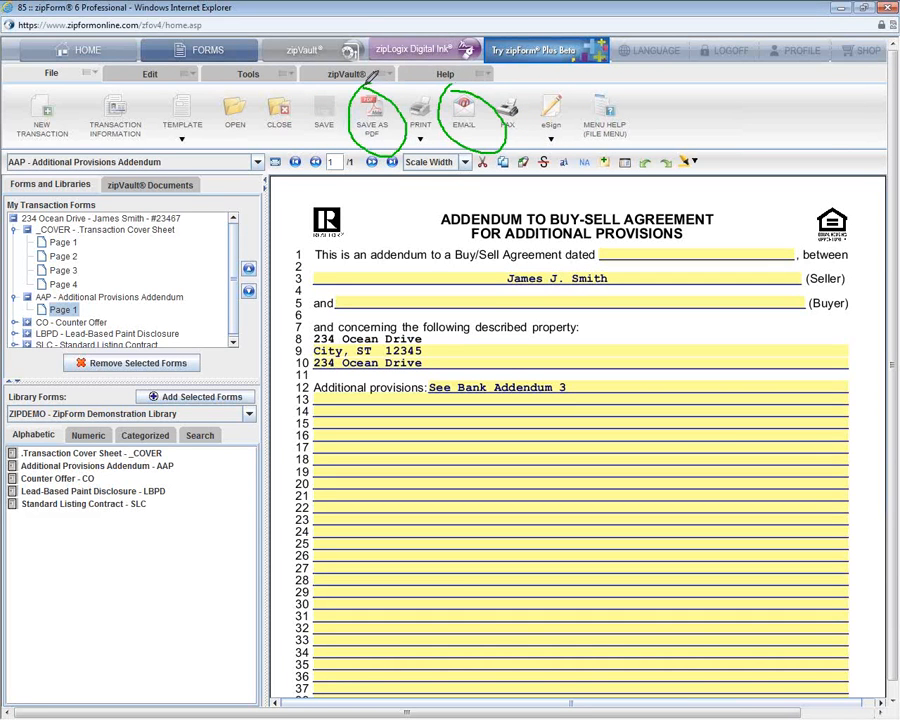
{"action": "mouse_move", "coordinate": [322, 88]}
{"action": "left_mouse_down"}
{"action": "mouse_move", "coordinate": [329, 137]}
{"action": "mouse_move", "coordinate": [305, 79]}
{"action": "left_mouse_up"}
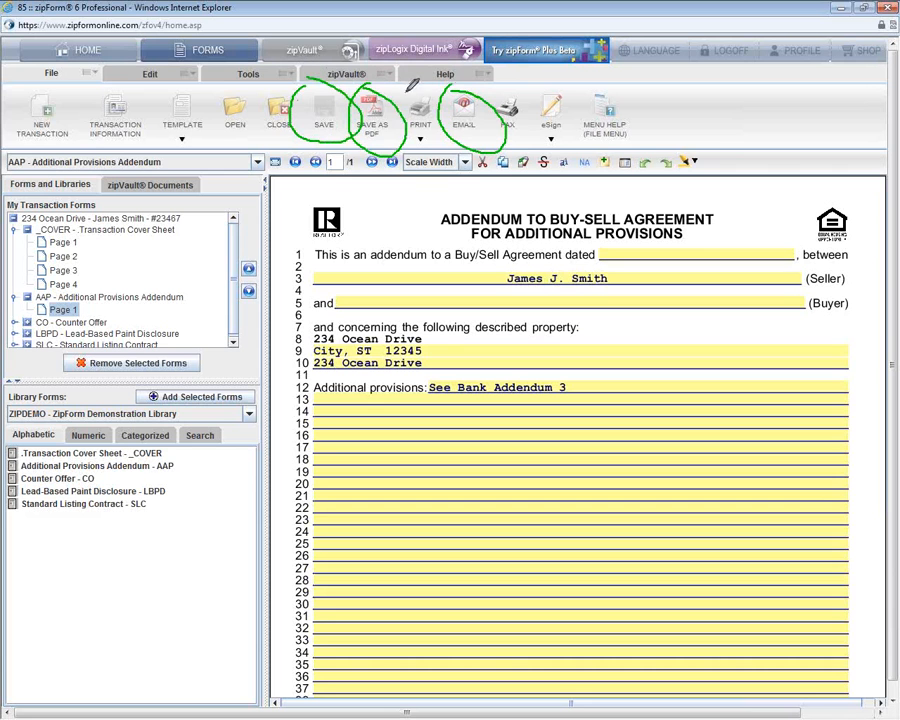
{"action": "left_click_drag", "start_coordinate": [404, 93], "coordinate": [440, 140]}
{"action": "left_click_drag", "start_coordinate": [438, 92], "coordinate": [405, 140]}
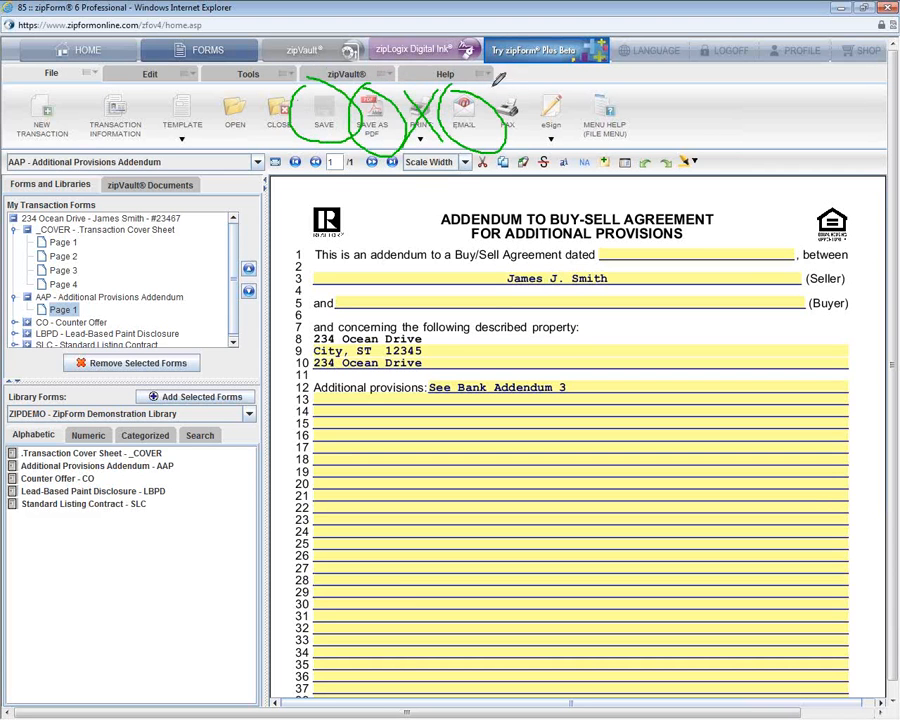
{"action": "left_click_drag", "start_coordinate": [490, 94], "coordinate": [524, 140]}
{"action": "left_click_drag", "start_coordinate": [525, 95], "coordinate": [503, 125]}
{"action": "left_click_drag", "start_coordinate": [545, 88], "coordinate": [572, 135]}
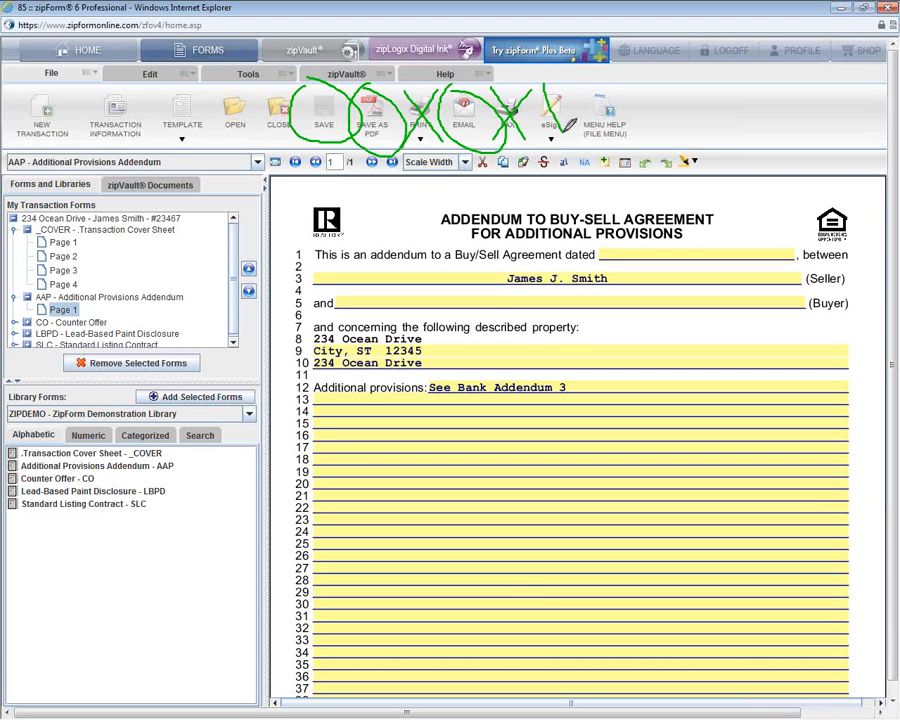
{"action": "left_click_drag", "start_coordinate": [570, 85], "coordinate": [545, 140]}
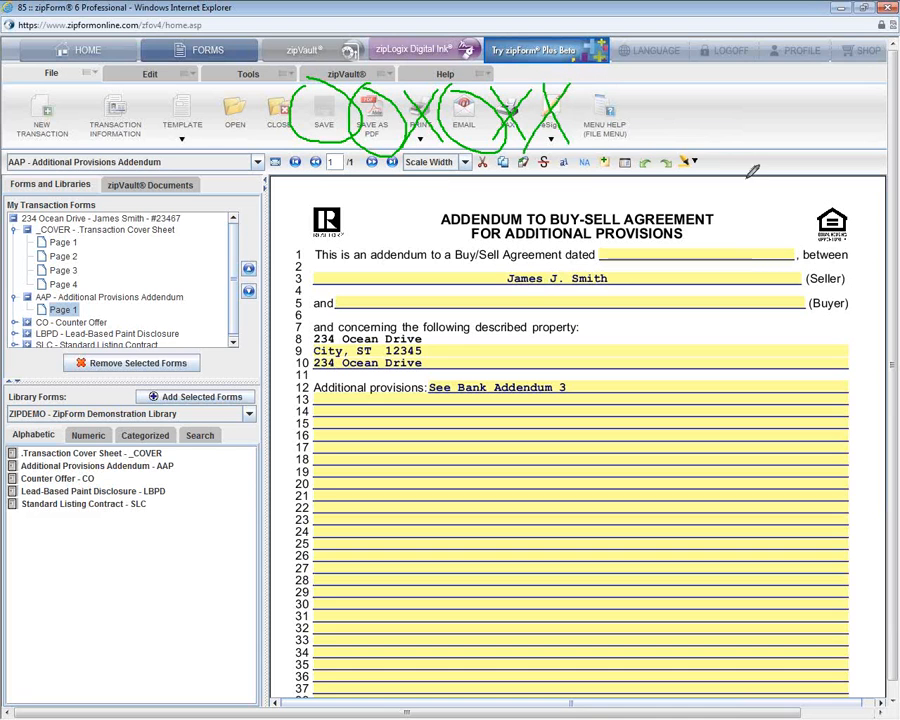
{"action": "mouse_move", "coordinate": [602, 151]}
{"action": "left_mouse_down"}
{"action": "mouse_move", "coordinate": [592, 168]}
{"action": "mouse_move", "coordinate": [606, 155]}
{"action": "left_mouse_up"}
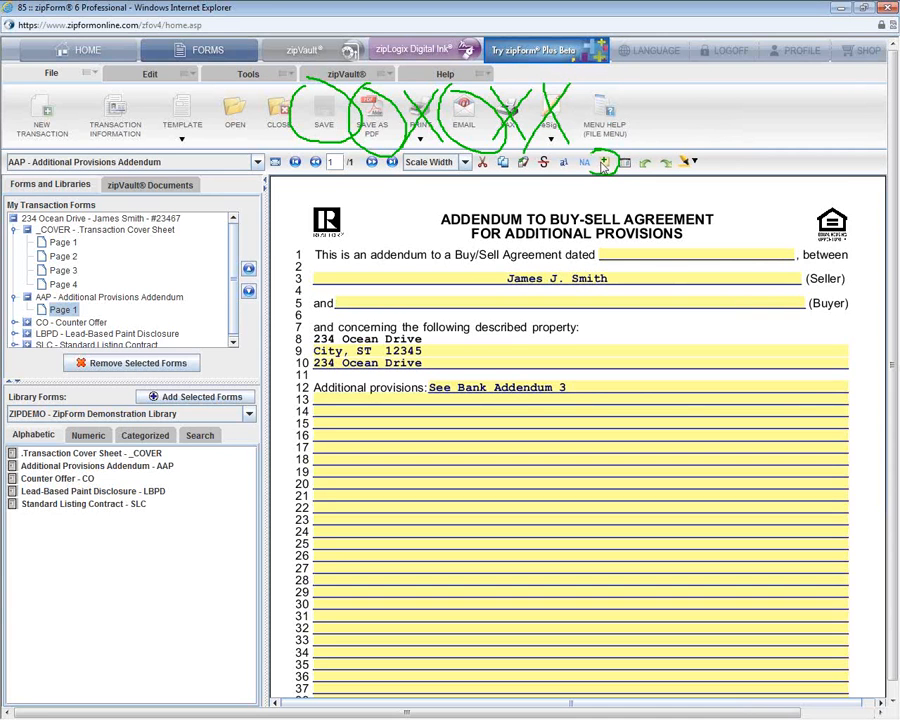
Step: Add three sticky notes to the addendum, placing one beside lines 7–10 and stacking others top-left
{"action": "left_click", "coordinate": [604, 163]}
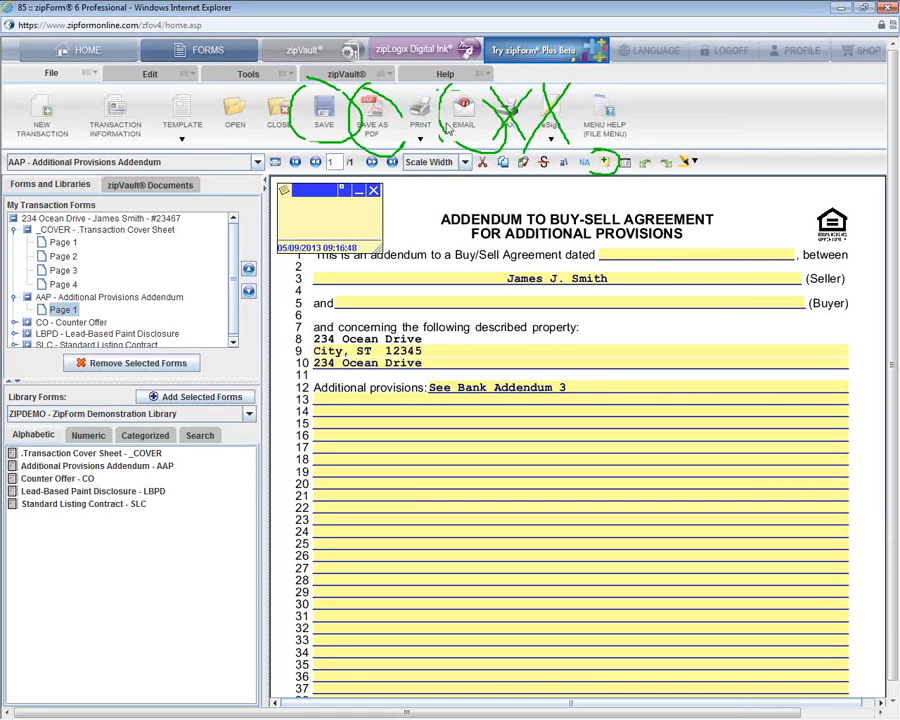
{"action": "left_click_drag", "start_coordinate": [316, 196], "coordinate": [768, 320]}
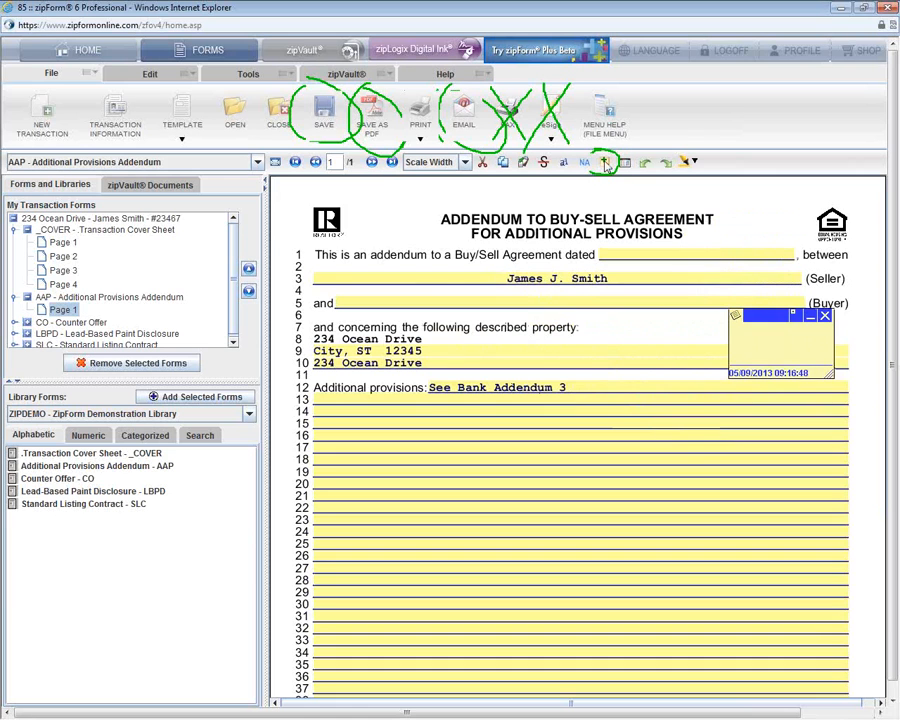
{"action": "left_click", "coordinate": [604, 162]}
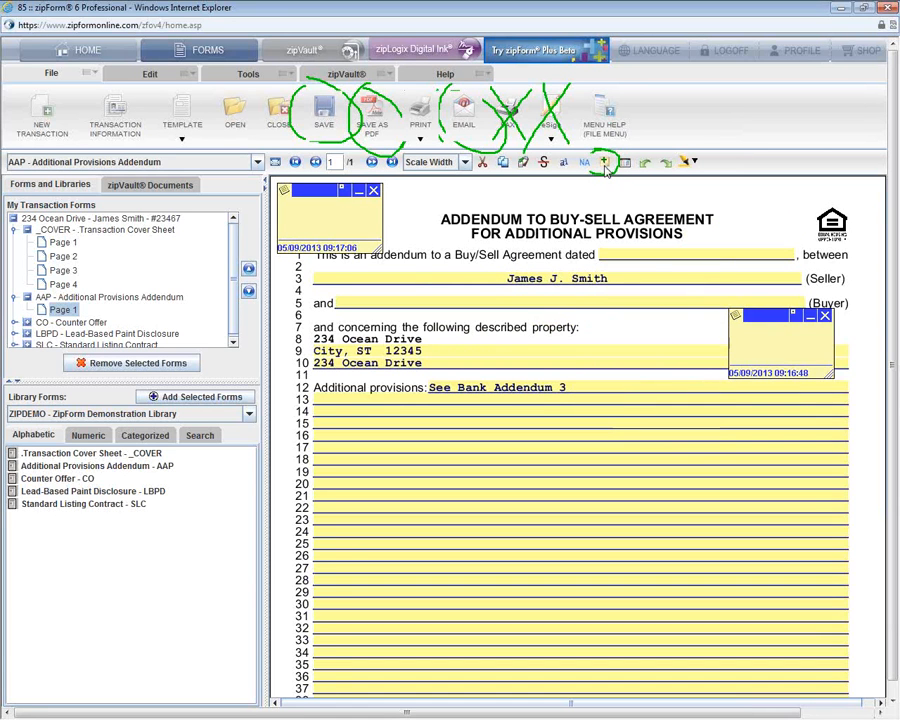
{"action": "left_click", "coordinate": [604, 162]}
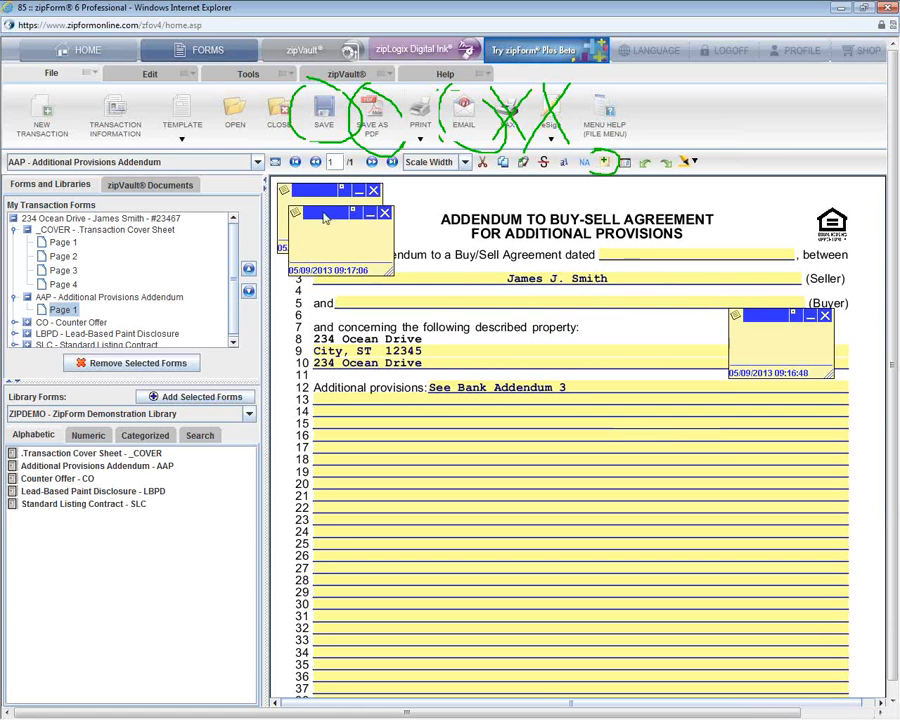
{"action": "left_click_drag", "start_coordinate": [345, 212], "coordinate": [392, 247]}
{"action": "left_click_drag", "start_coordinate": [325, 191], "coordinate": [380, 241]}
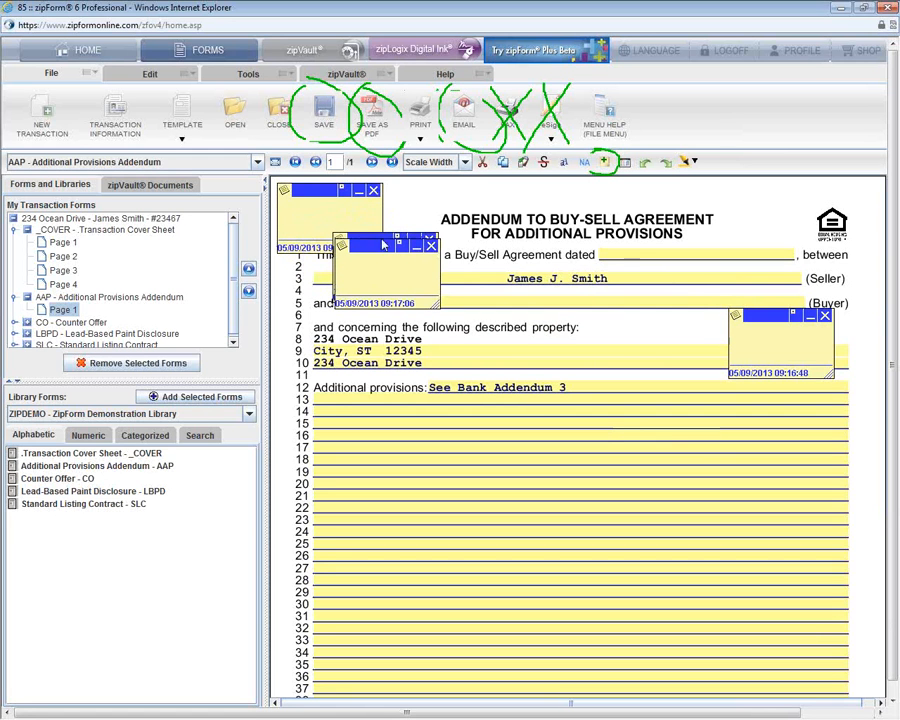
Step: Delete the 09:17:06, 09:17:10 and 09:17:13 sticky notes, confirming each deletion
{"action": "left_click", "coordinate": [431, 245]}
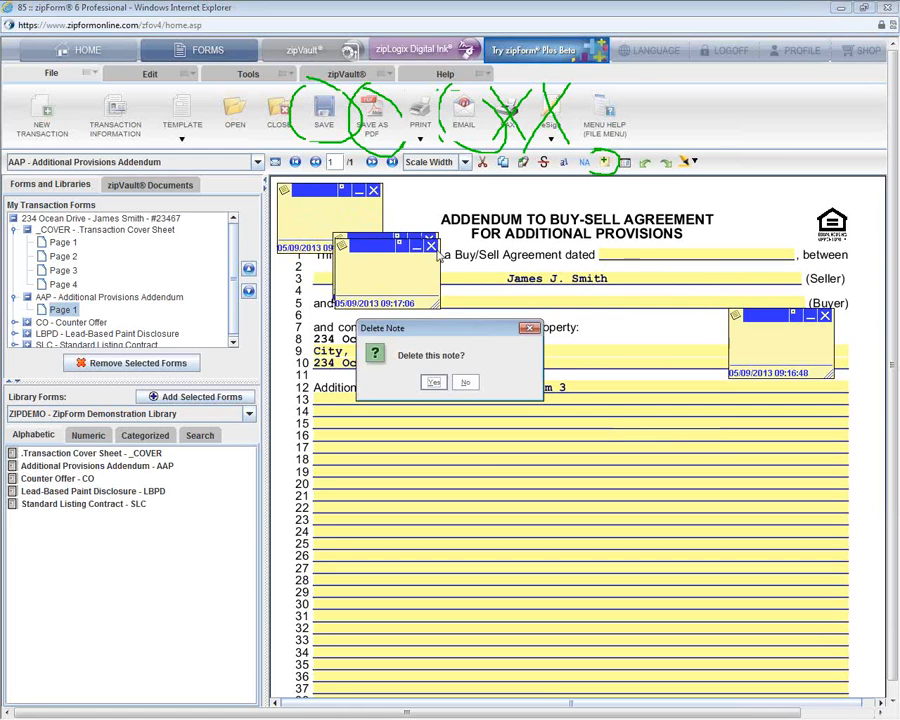
{"action": "key", "text": "Return"}
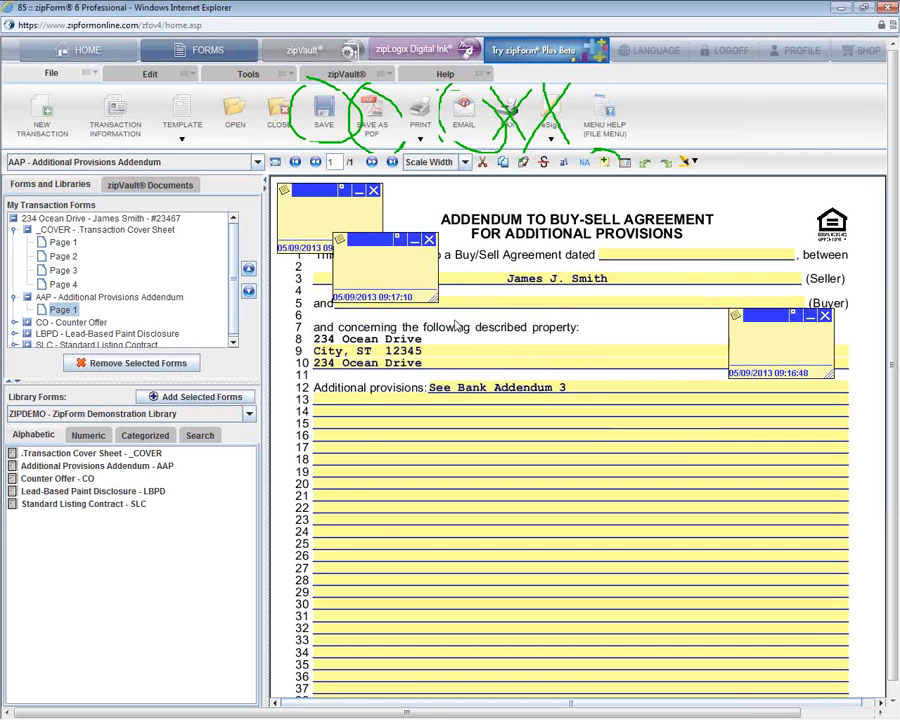
{"action": "left_click", "coordinate": [429, 240]}
{"action": "key", "text": "Return"}
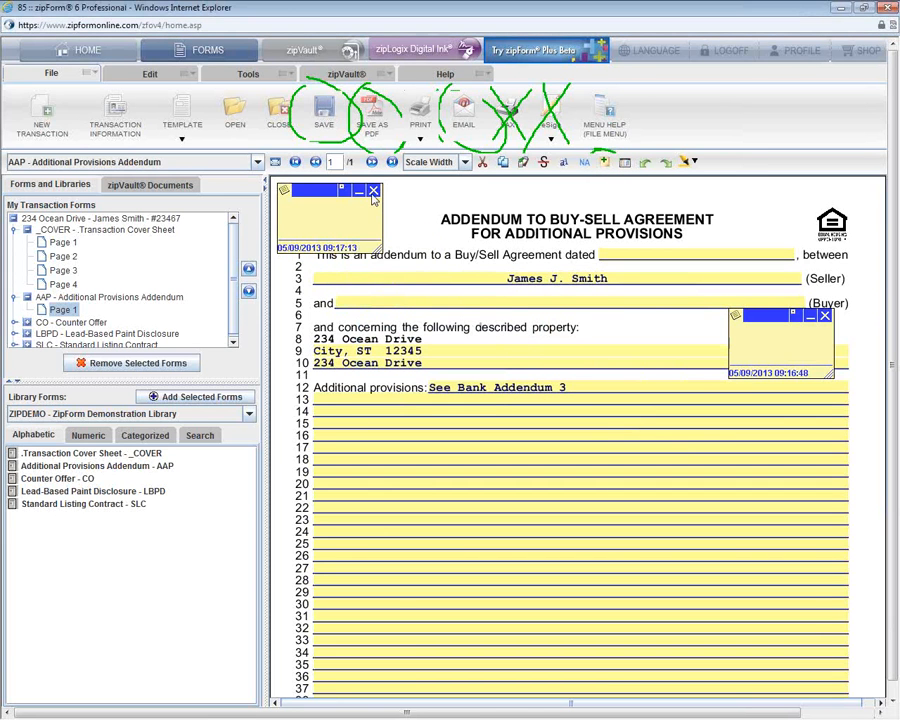
{"action": "left_click", "coordinate": [373, 191]}
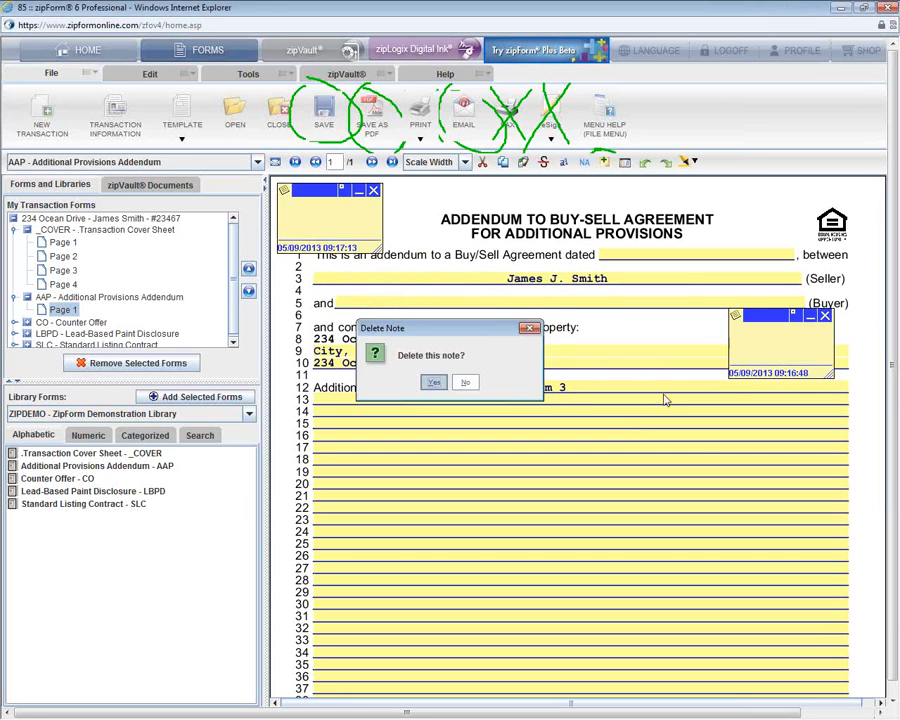
{"action": "key", "text": "Return"}
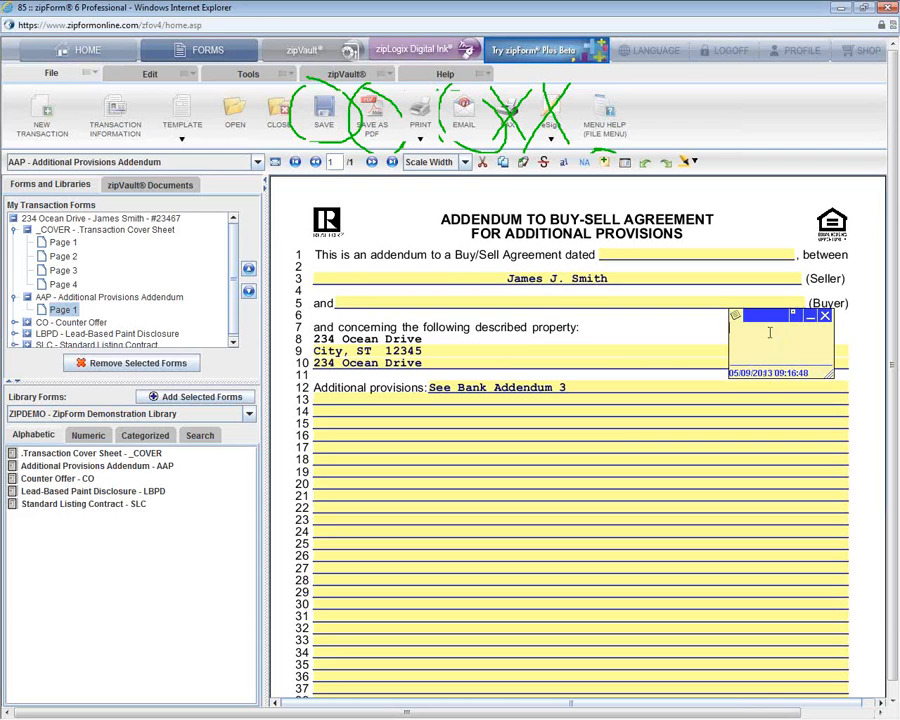
Step: Type 'Review bank addendum for additional provisions.' into the note and place it over lines 13–19
{"action": "left_click_drag", "start_coordinate": [771, 321], "coordinate": [692, 400]}
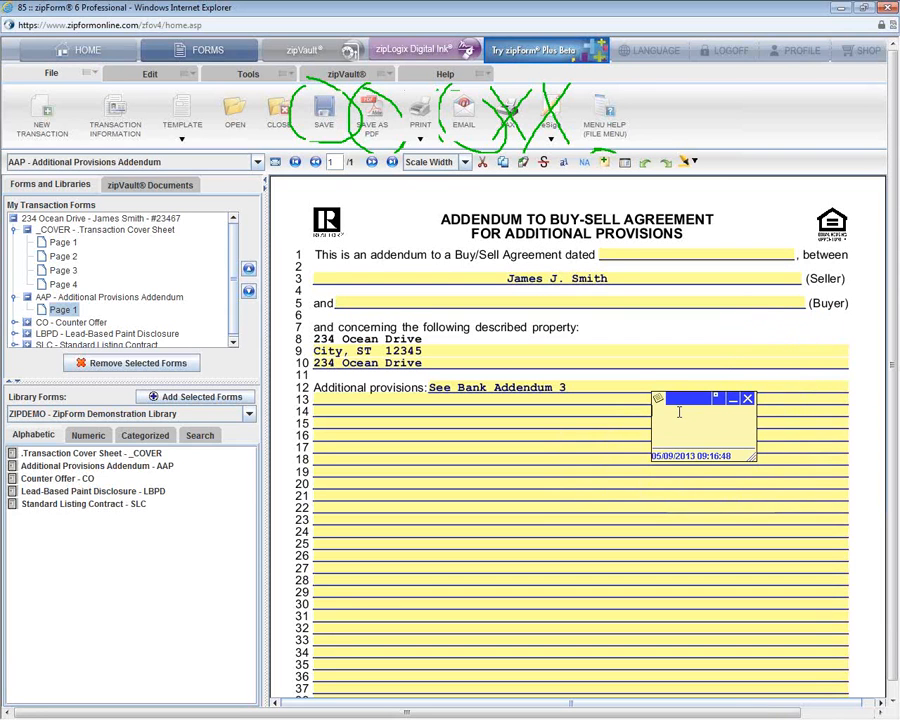
{"action": "type", "text": "Review"}
{"action": "type", "text": " bank addendu"}
{"action": "type", "text": "m for a"}
{"action": "type", "text": "dditional provisio"}
{"action": "type", "text": "ns."}
{"action": "key", "text": "Escape"}
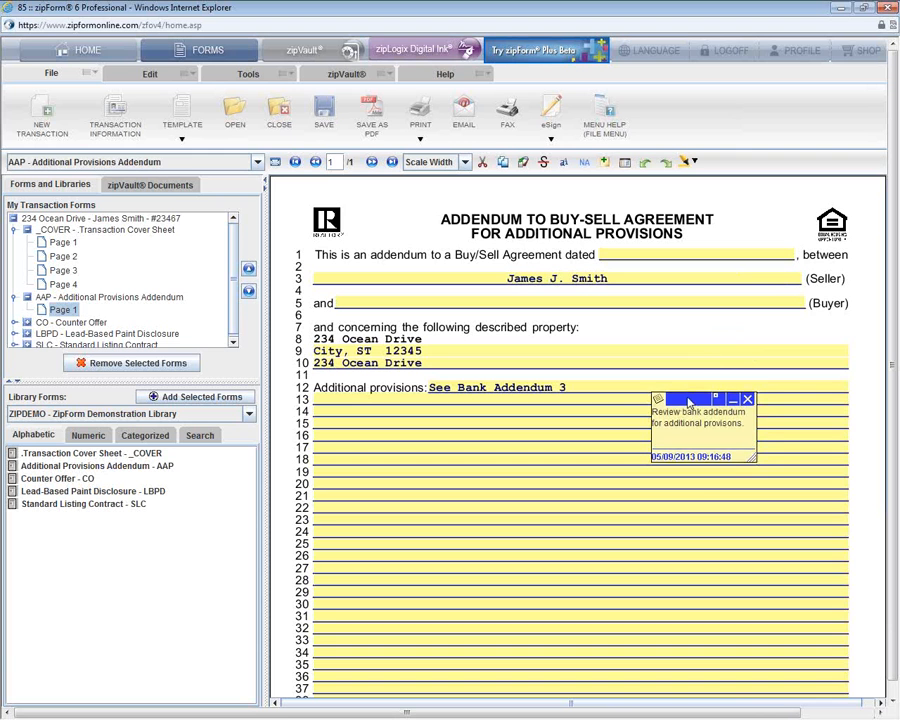
{"action": "left_click_drag", "start_coordinate": [684, 404], "coordinate": [382, 412]}
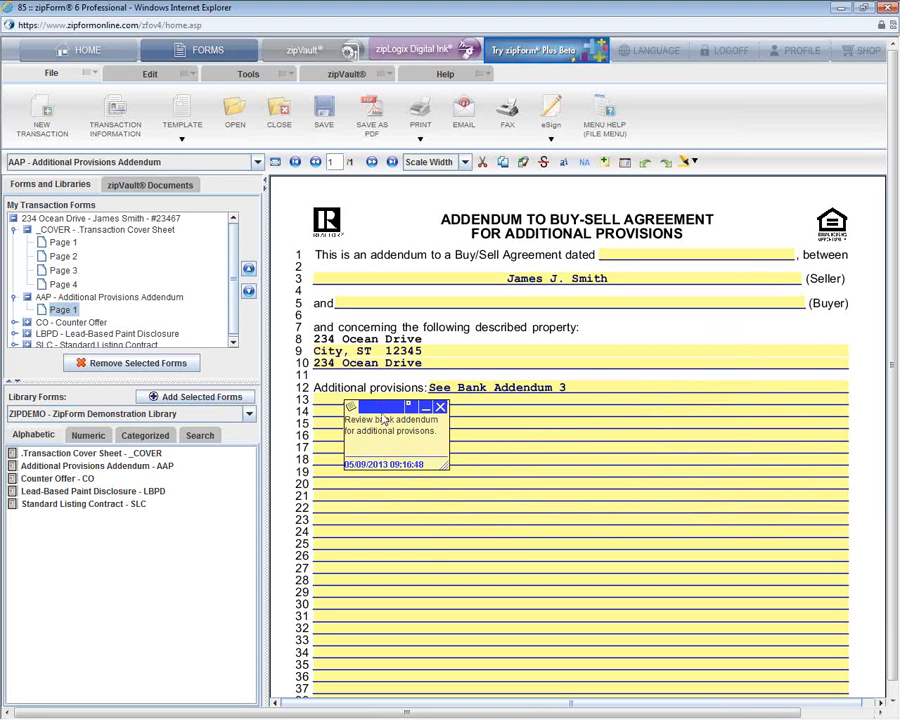
Step: Color the review note salmon red and move it just below See Bank Addendum 3
{"action": "right_click", "coordinate": [350, 408]}
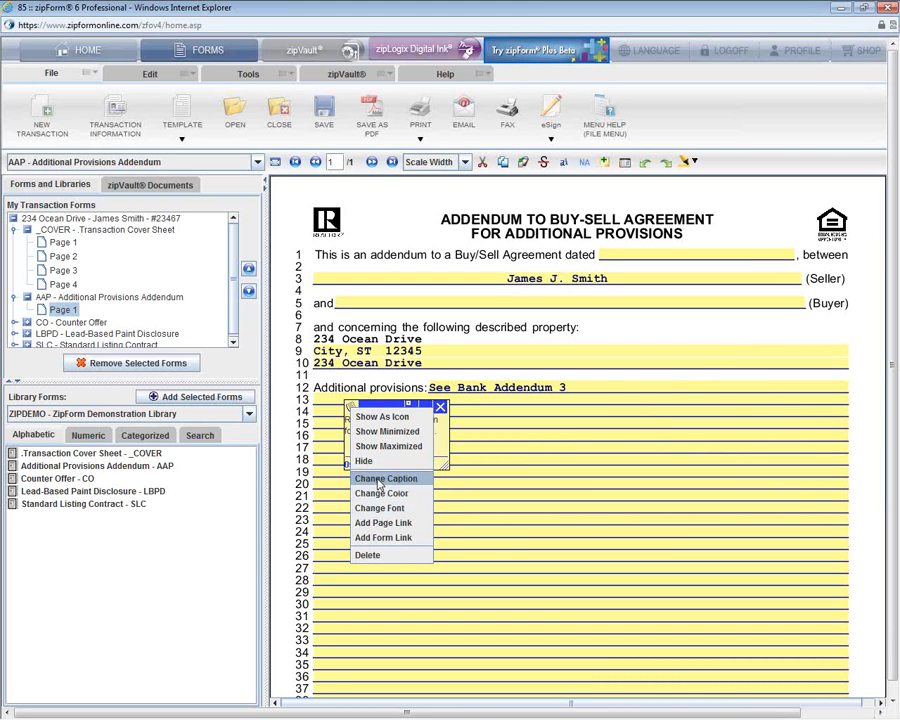
{"action": "left_click", "coordinate": [379, 494]}
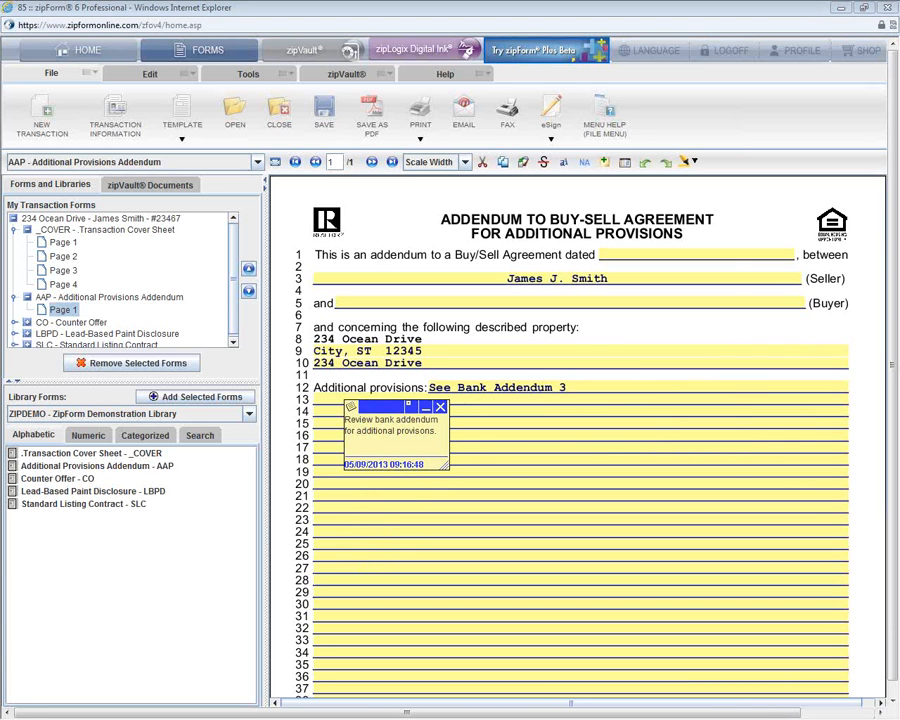
{"action": "left_click", "coordinate": [408, 405]}
{"action": "left_click_drag", "start_coordinate": [632, 216], "coordinate": [620, 216]}
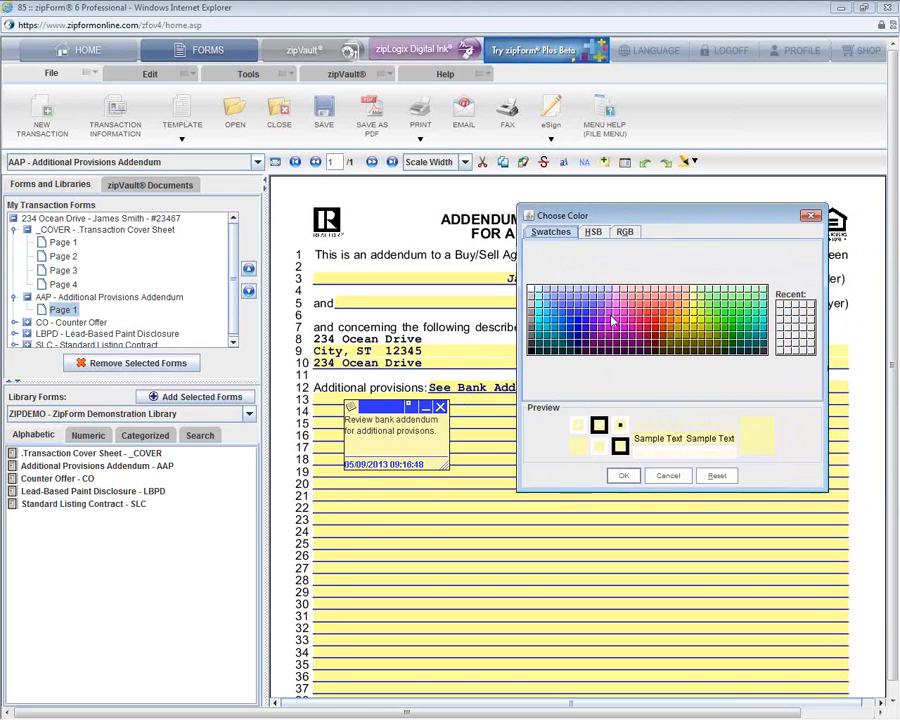
{"action": "left_click", "coordinate": [614, 320]}
{"action": "left_click", "coordinate": [666, 301]}
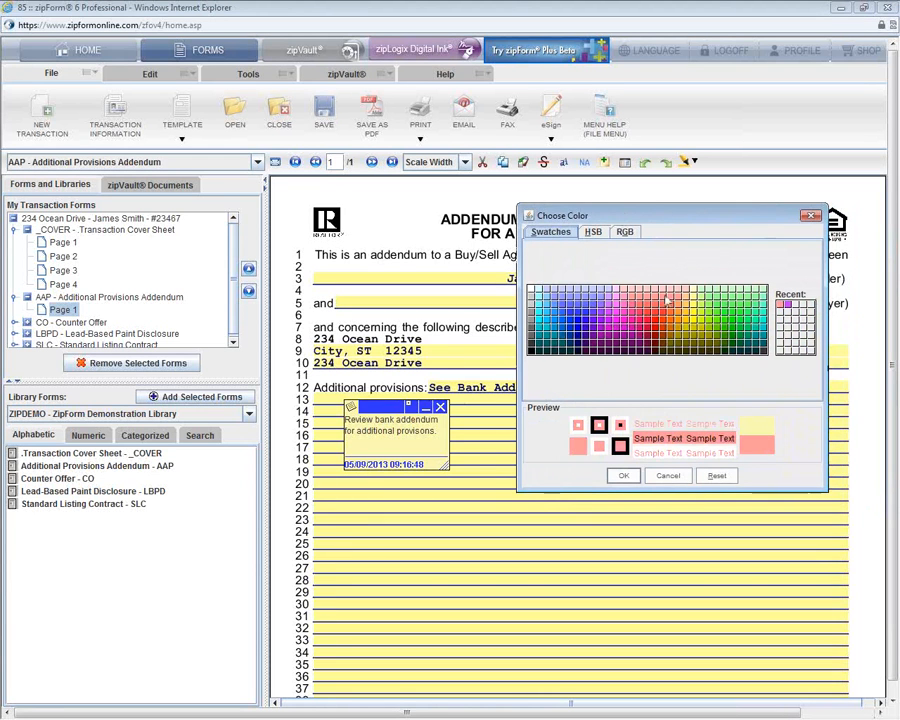
{"action": "left_click", "coordinate": [626, 477]}
{"action": "left_click_drag", "start_coordinate": [398, 407], "coordinate": [630, 397]}
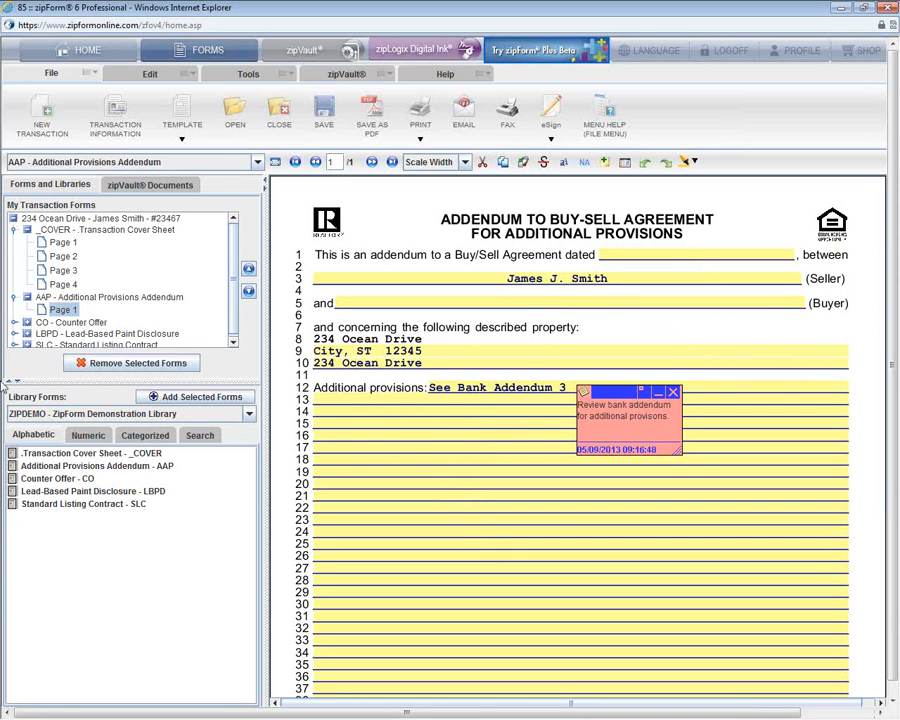
Step: Spell-check all forms in the transaction, adding 'authorized' and 'livestock' to the dictionary
{"action": "left_click", "coordinate": [231, 76]}
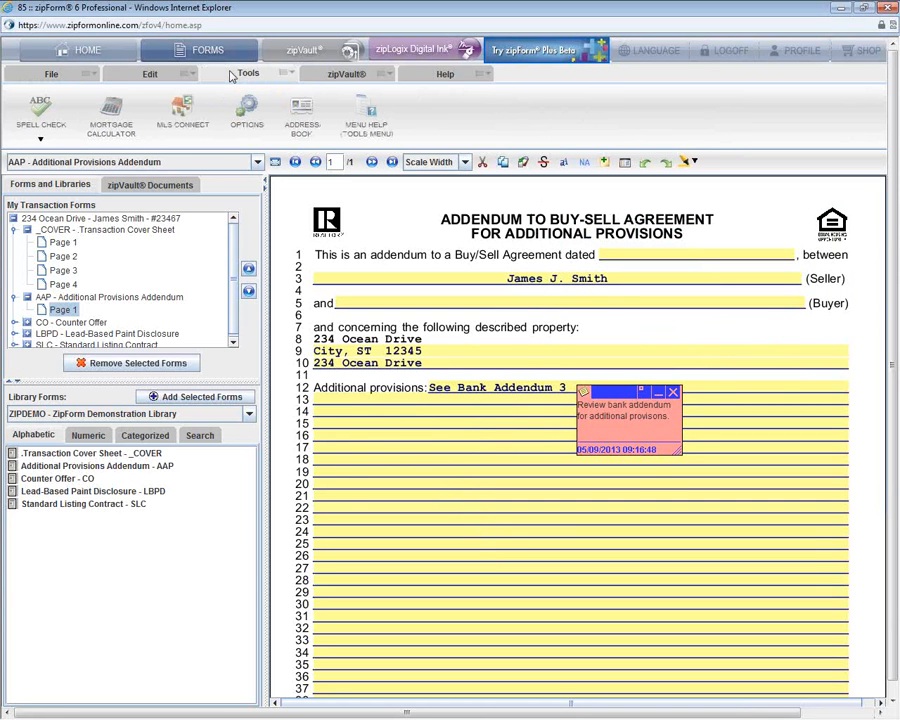
{"action": "left_click", "coordinate": [40, 137]}
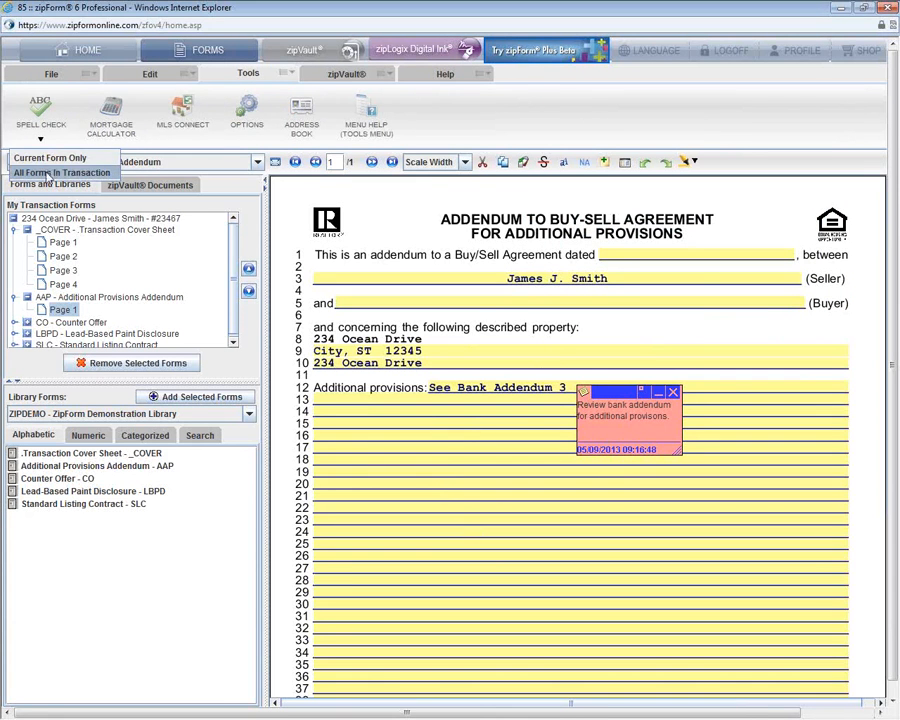
{"action": "left_click", "coordinate": [60, 172]}
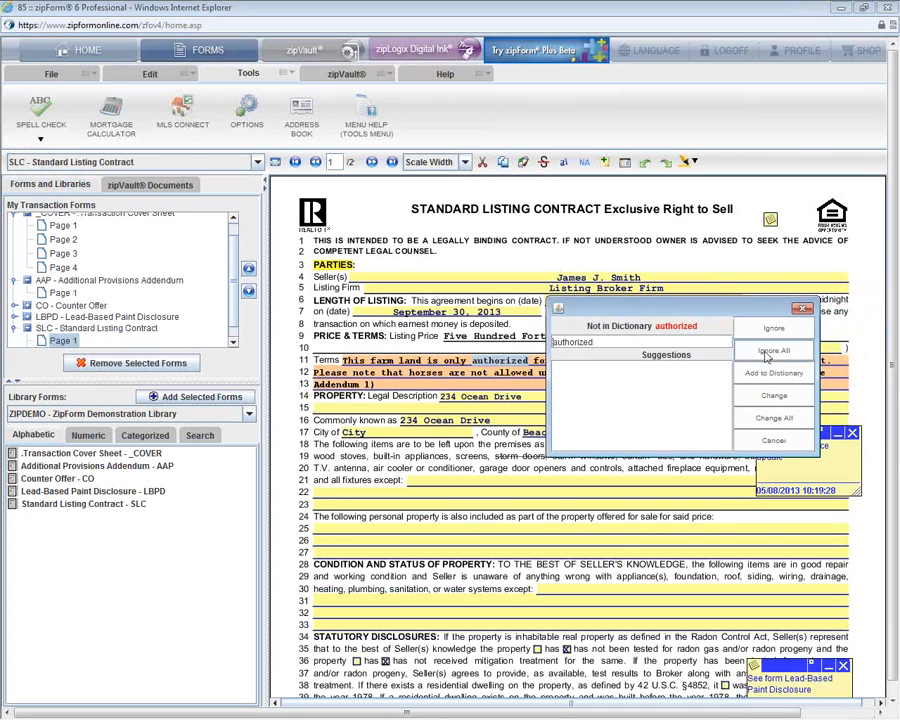
{"action": "left_click", "coordinate": [775, 372]}
{"action": "left_click", "coordinate": [666, 405]}
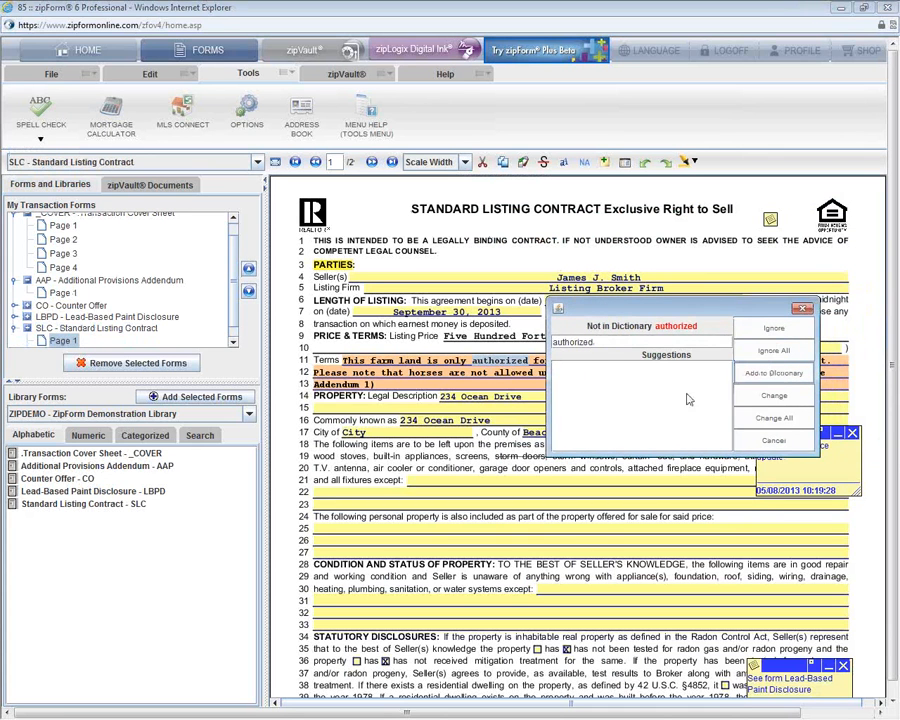
{"action": "left_click", "coordinate": [776, 371]}
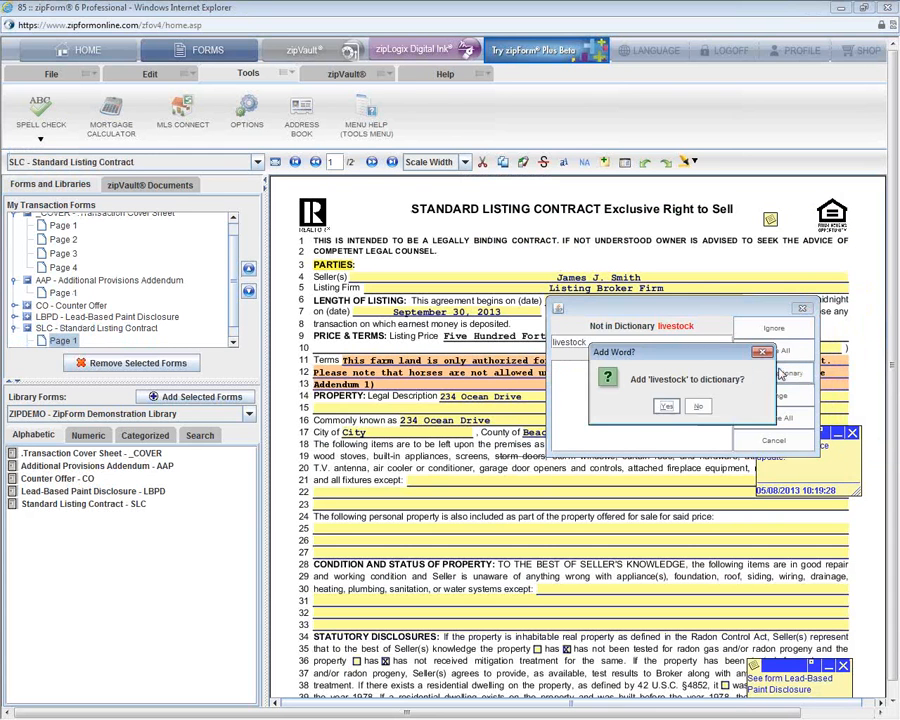
{"action": "left_click", "coordinate": [666, 406]}
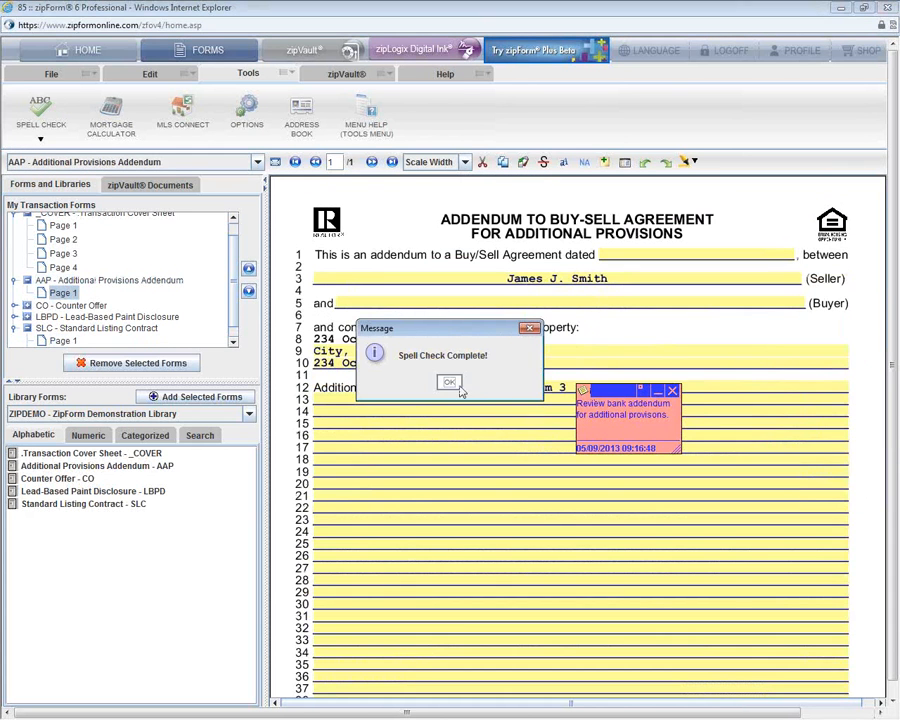
{"action": "left_click", "coordinate": [449, 383]}
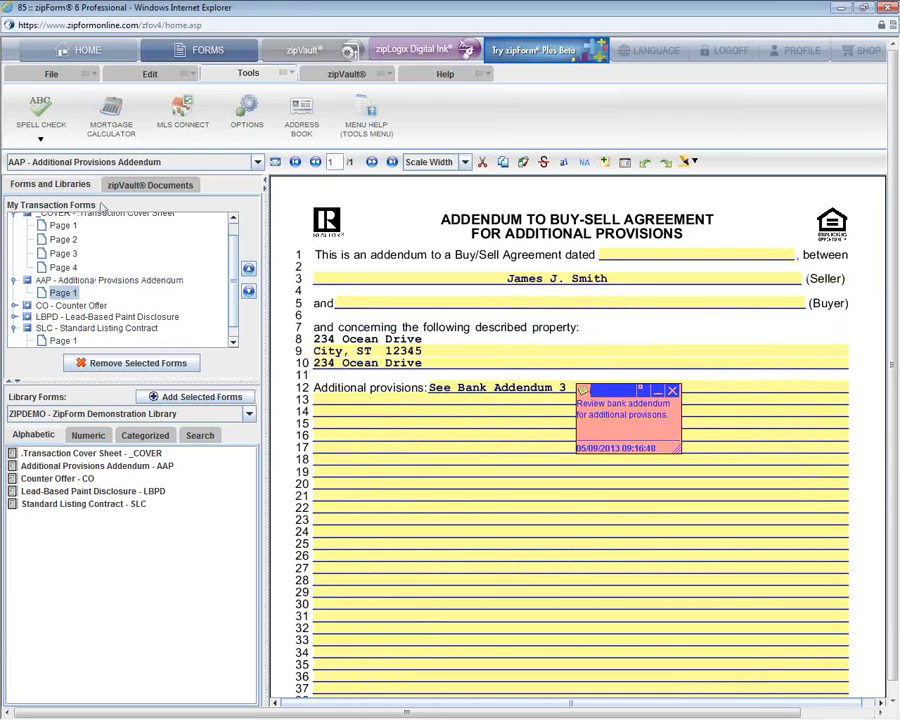
Step: Open the Send transaction by email window from the File tab's EMAIL command
{"action": "left_click", "coordinate": [51, 78]}
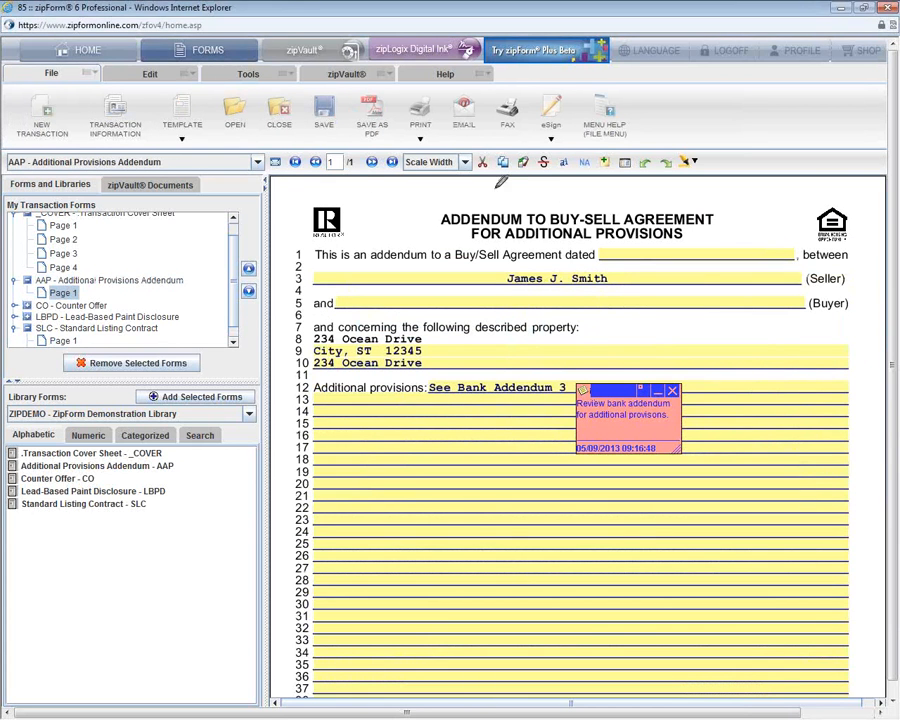
{"action": "mouse_move", "coordinate": [444, 142]}
{"action": "left_mouse_down"}
{"action": "mouse_move", "coordinate": [497, 128]}
{"action": "mouse_move", "coordinate": [461, 77]}
{"action": "mouse_move", "coordinate": [442, 131]}
{"action": "mouse_move", "coordinate": [454, 143]}
{"action": "left_mouse_up"}
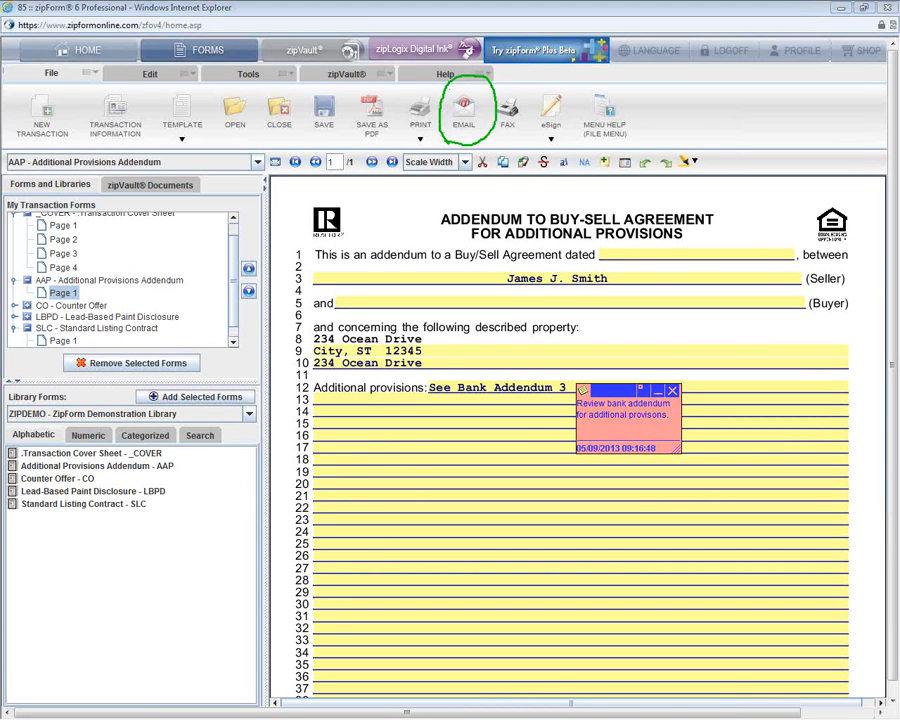
{"action": "left_click", "coordinate": [473, 126]}
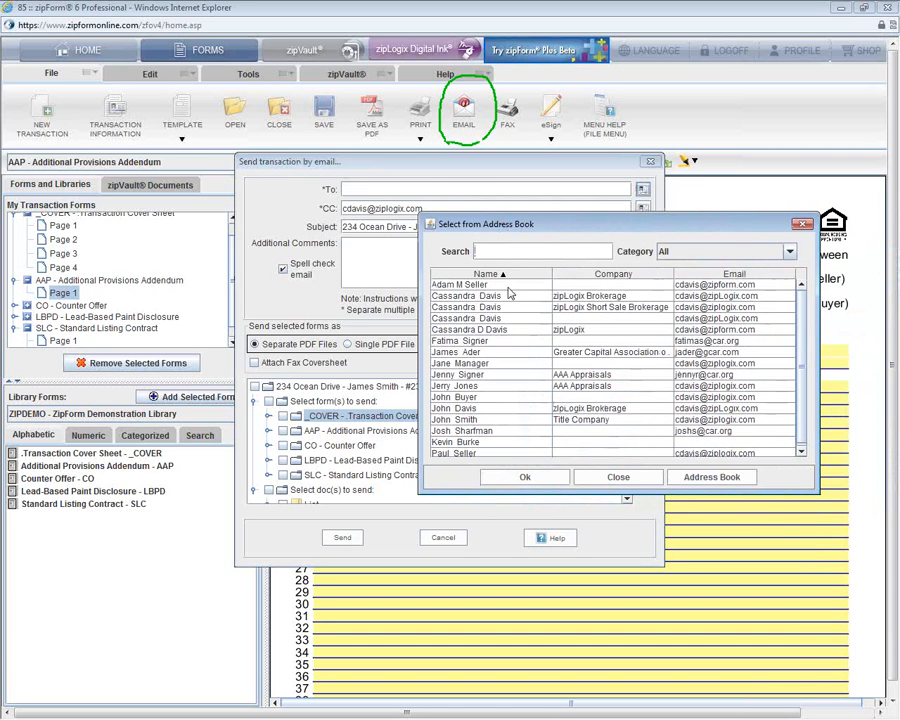
Step: Select a contact in Select from Address Book, then open the full Address Book manager
{"action": "left_click", "coordinate": [509, 296]}
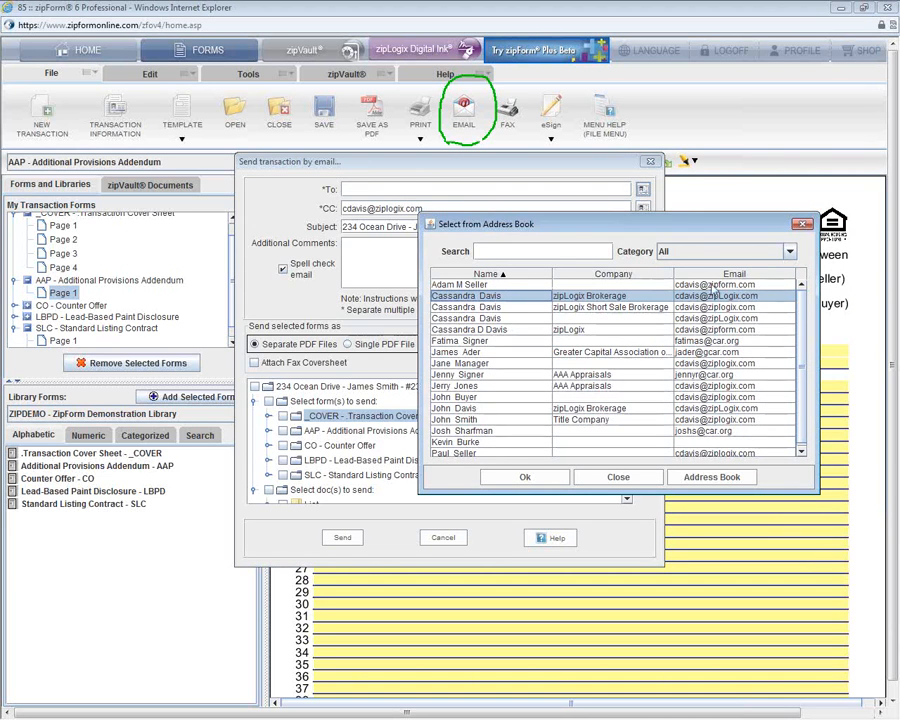
{"action": "left_click", "coordinate": [722, 481]}
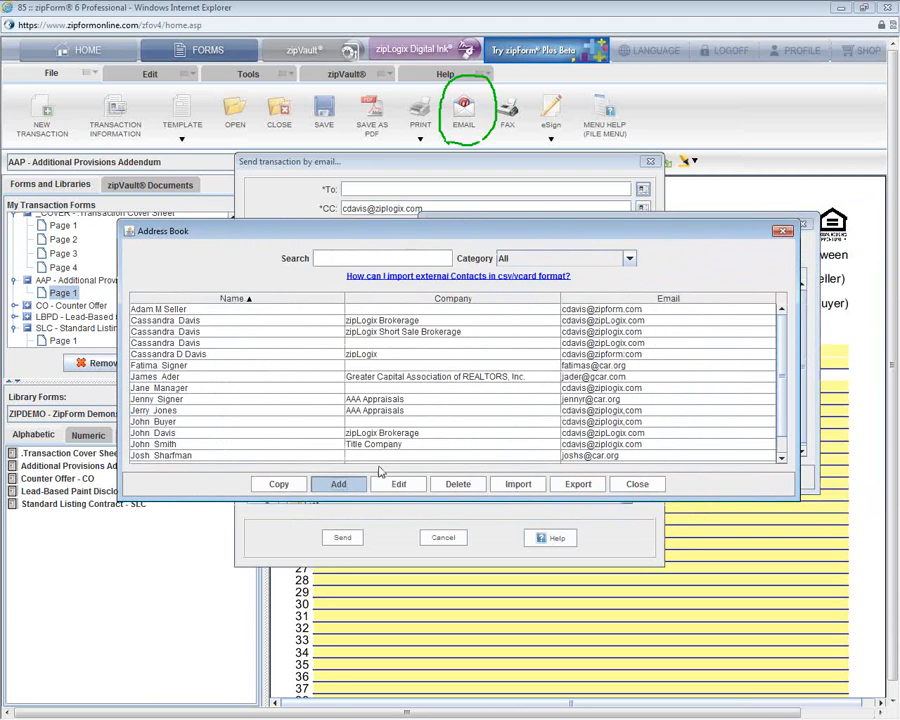
Step: Try the Address Book Import option, then close the manager to return to the contact picker
{"action": "left_click", "coordinate": [522, 485]}
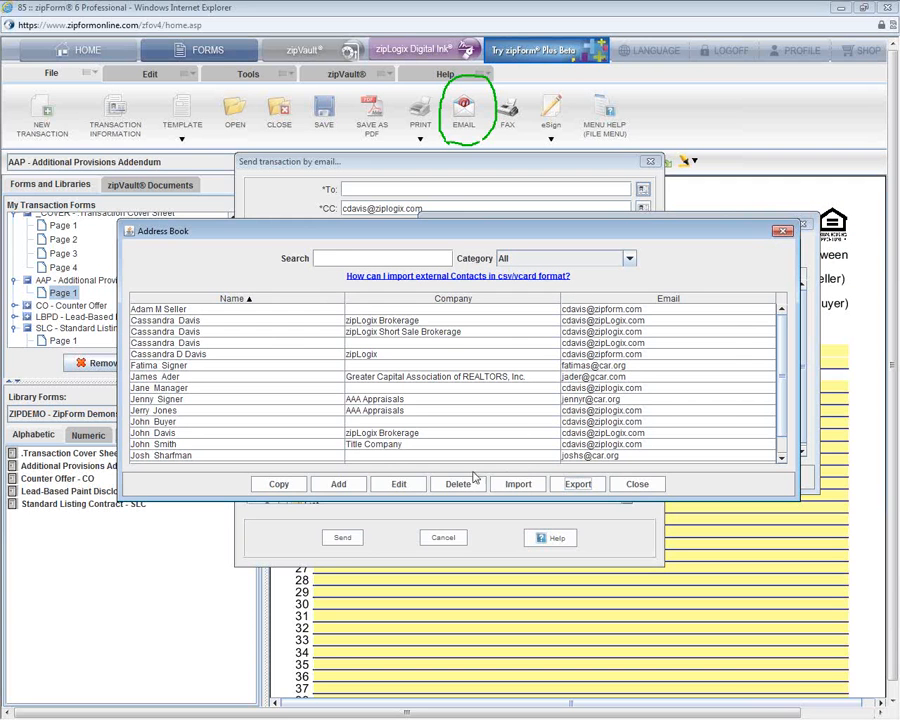
{"action": "left_click", "coordinate": [636, 485]}
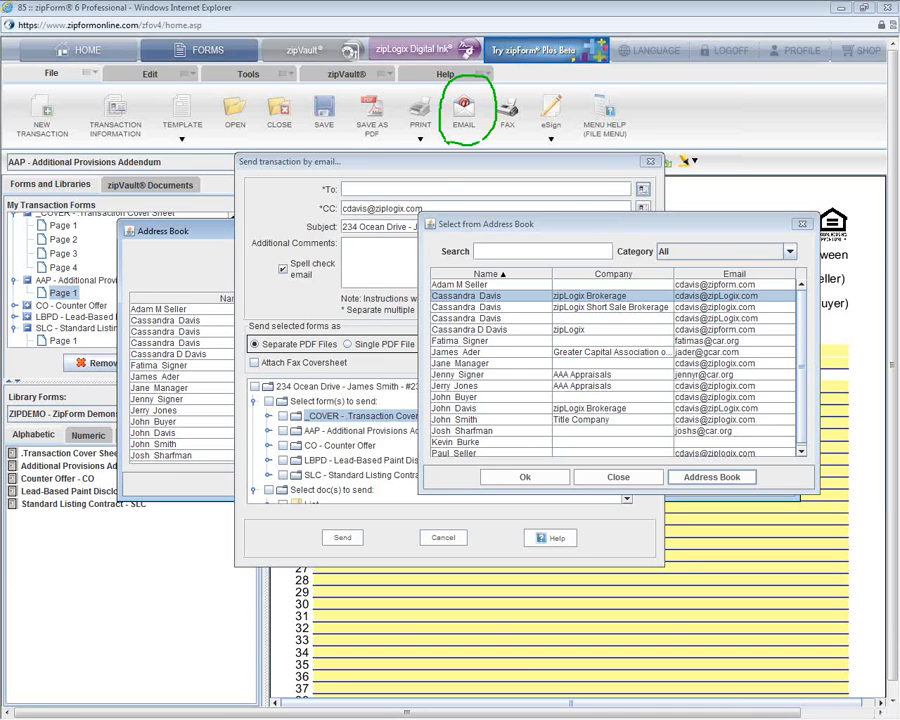
Step: Make the chosen contact the recipient, comment 'Please review these forms', and tick AAP, CO and LBPD
{"action": "double_click", "coordinate": [288, 256]}
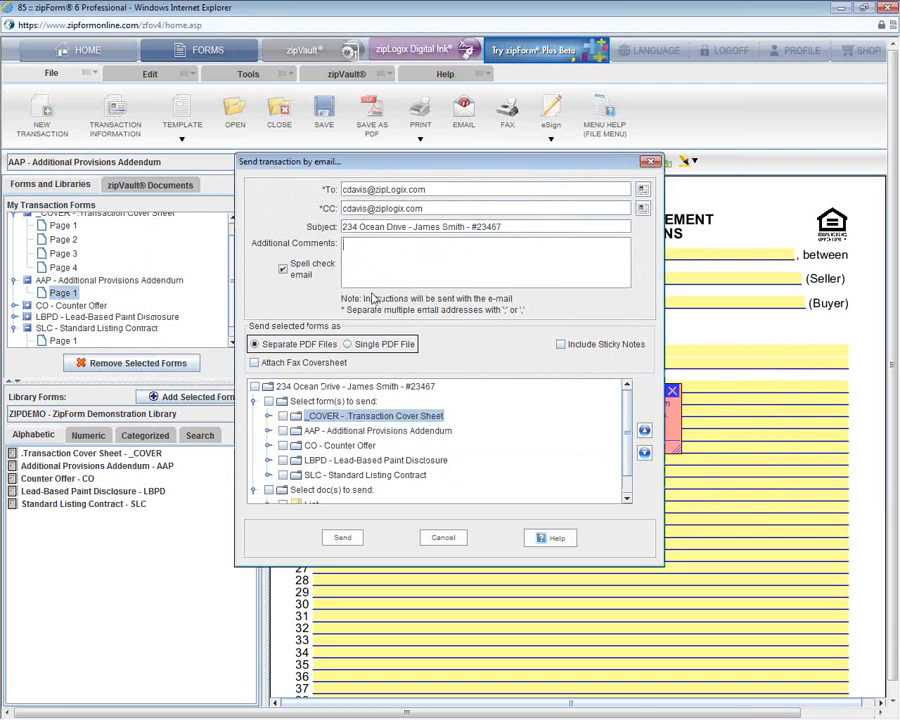
{"action": "type", "text": "Please review these forms"}
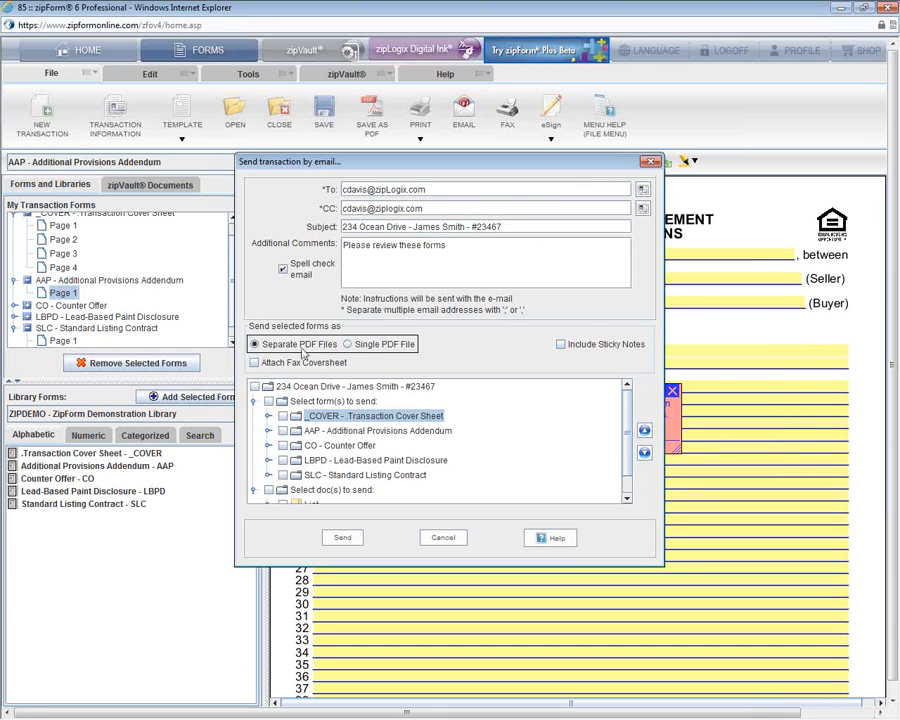
{"action": "left_click", "coordinate": [283, 430]}
{"action": "left_click", "coordinate": [283, 445]}
{"action": "left_click", "coordinate": [284, 460]}
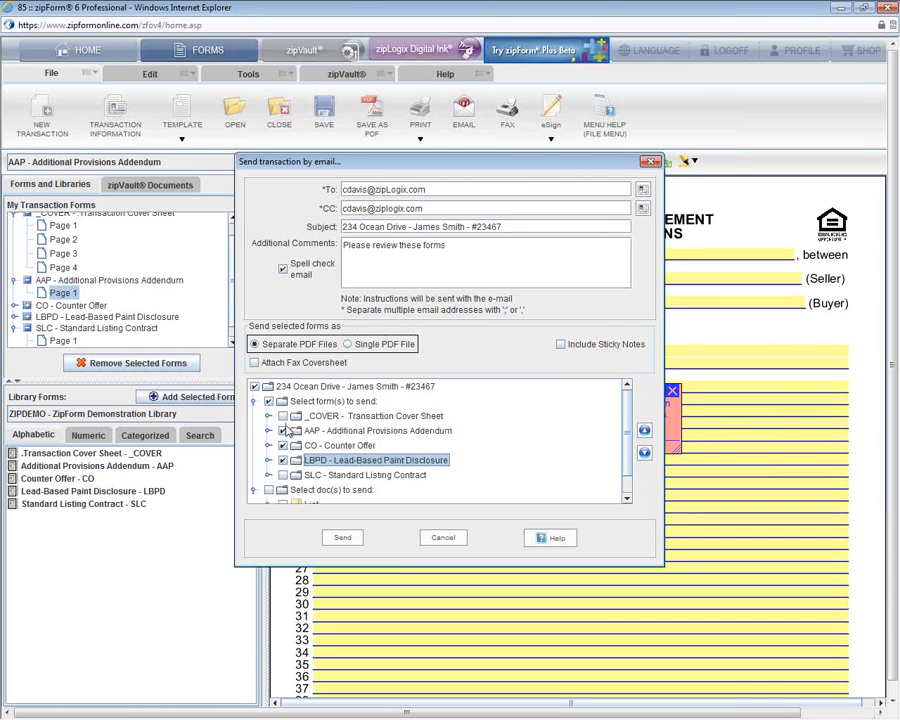
Step: Send the forms as a single PDF with LBPD moved up two places, just below _COVER
{"action": "left_click", "coordinate": [364, 345]}
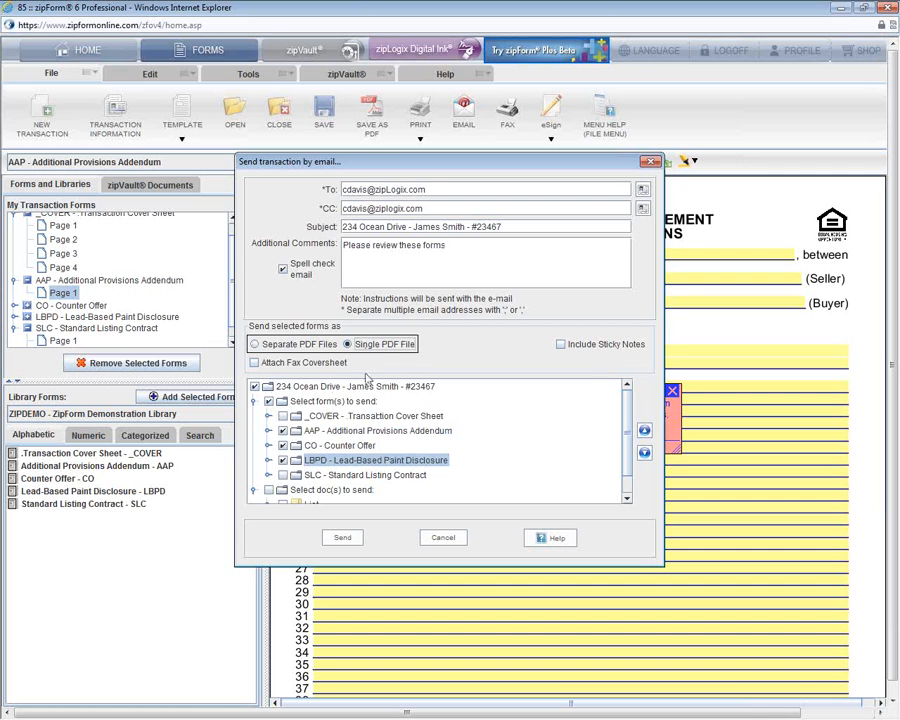
{"action": "left_click", "coordinate": [644, 431]}
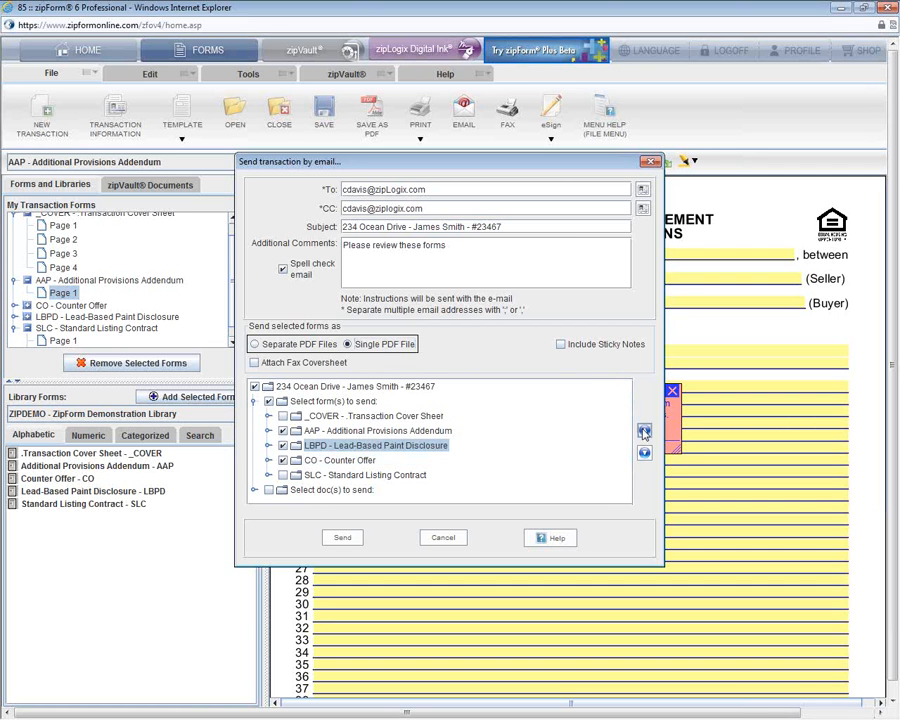
{"action": "left_click", "coordinate": [644, 431]}
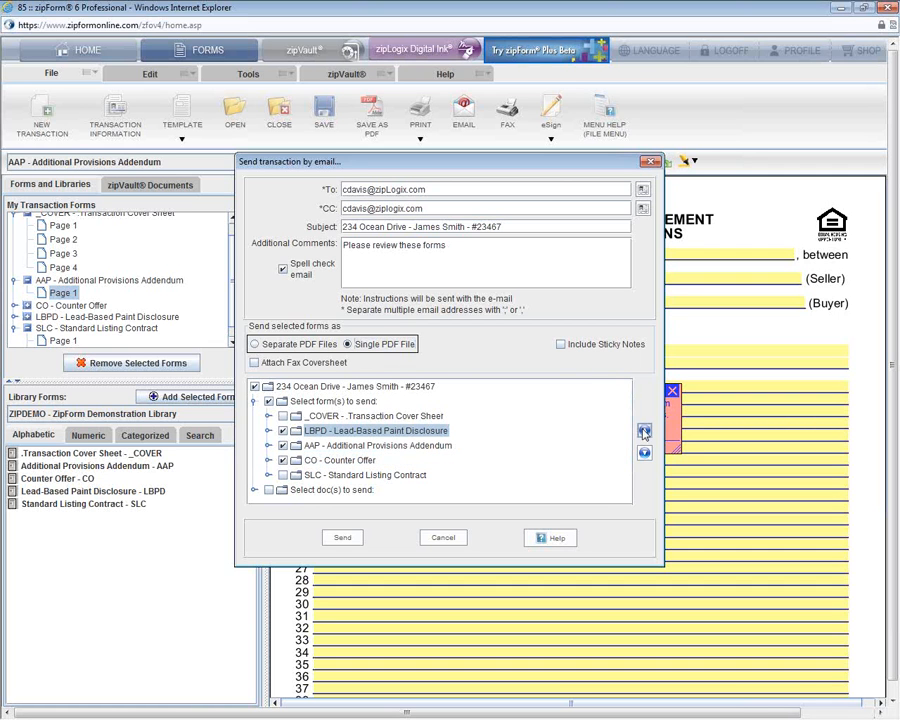
{"action": "left_click", "coordinate": [268, 432]}
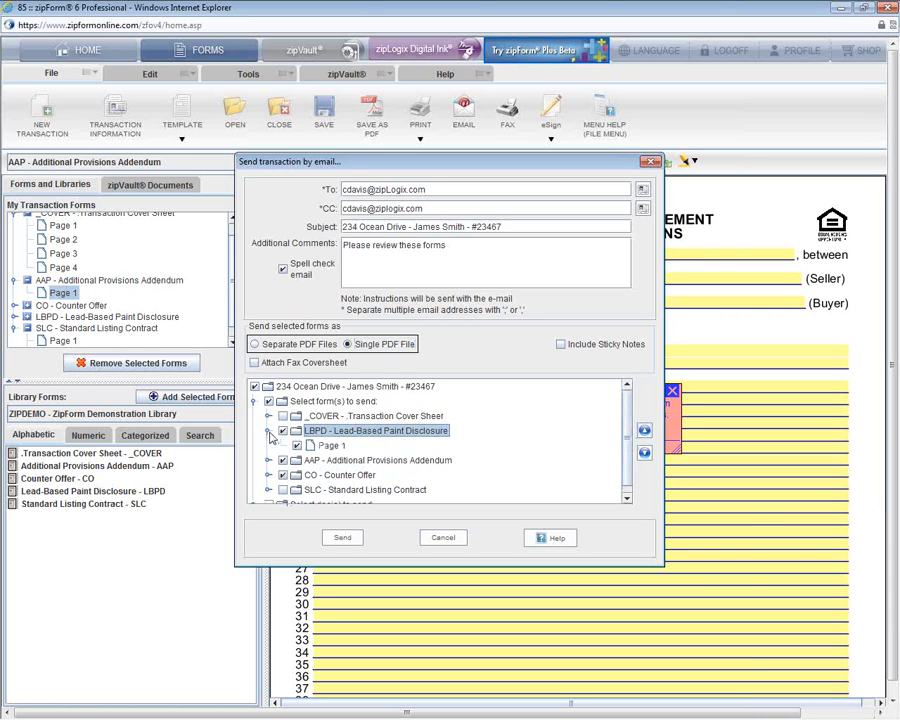
{"action": "left_click", "coordinate": [268, 432]}
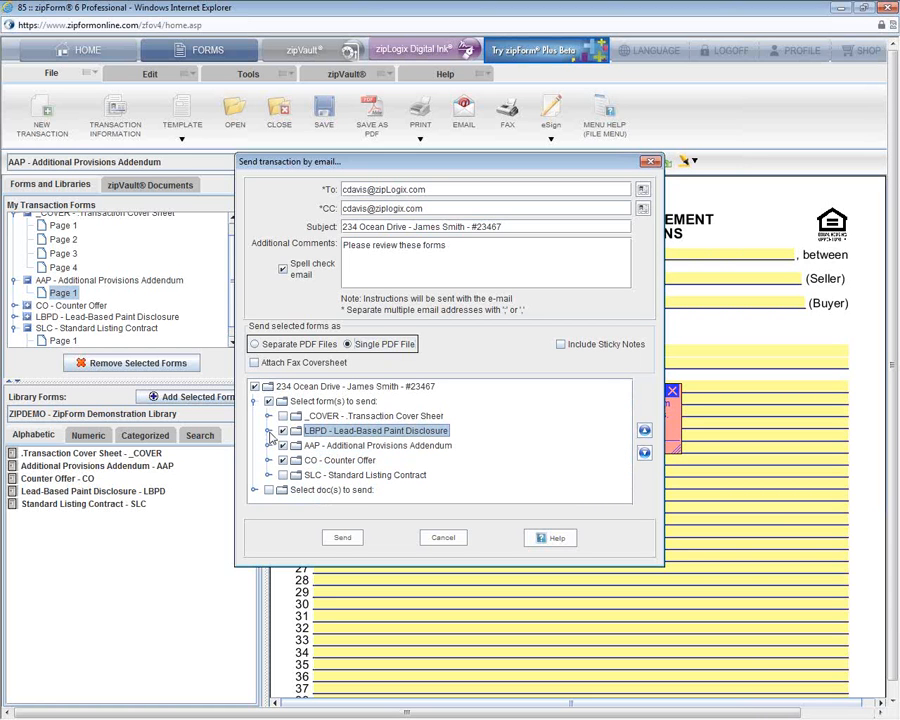
Step: Include the Closed File Checklist, a fax coversheet and sticky notes in the email
{"action": "left_click", "coordinate": [255, 490]}
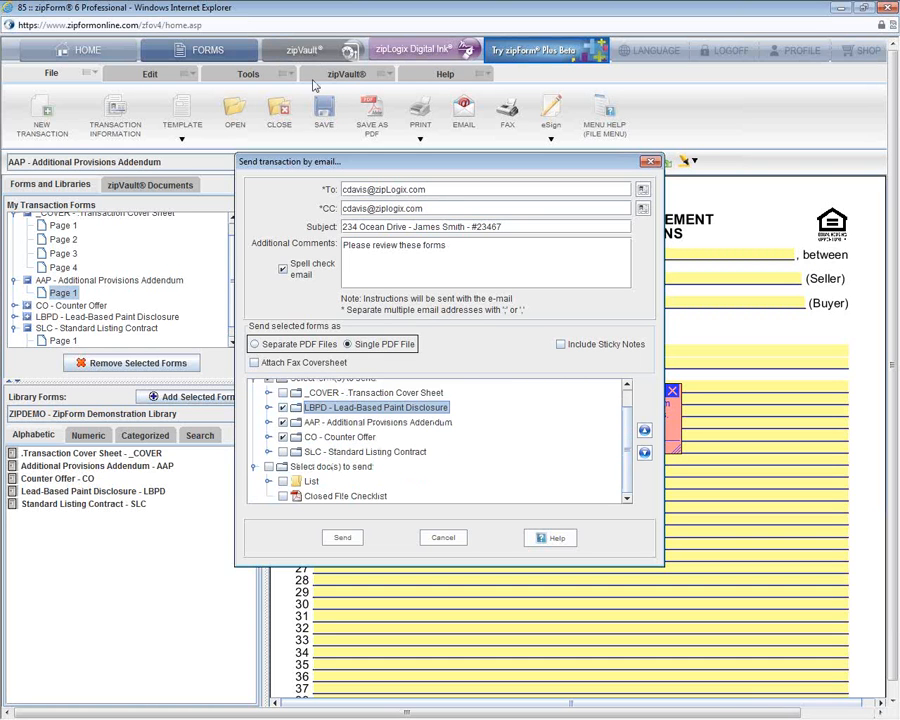
{"action": "left_click", "coordinate": [288, 496]}
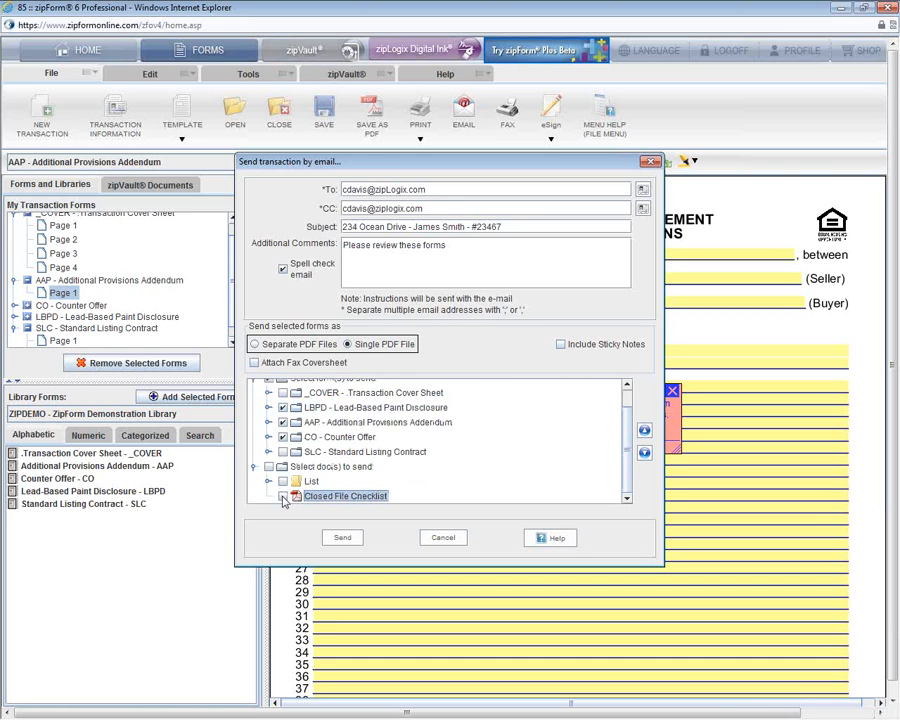
{"action": "left_click", "coordinate": [283, 497]}
{"action": "left_click", "coordinate": [255, 363]}
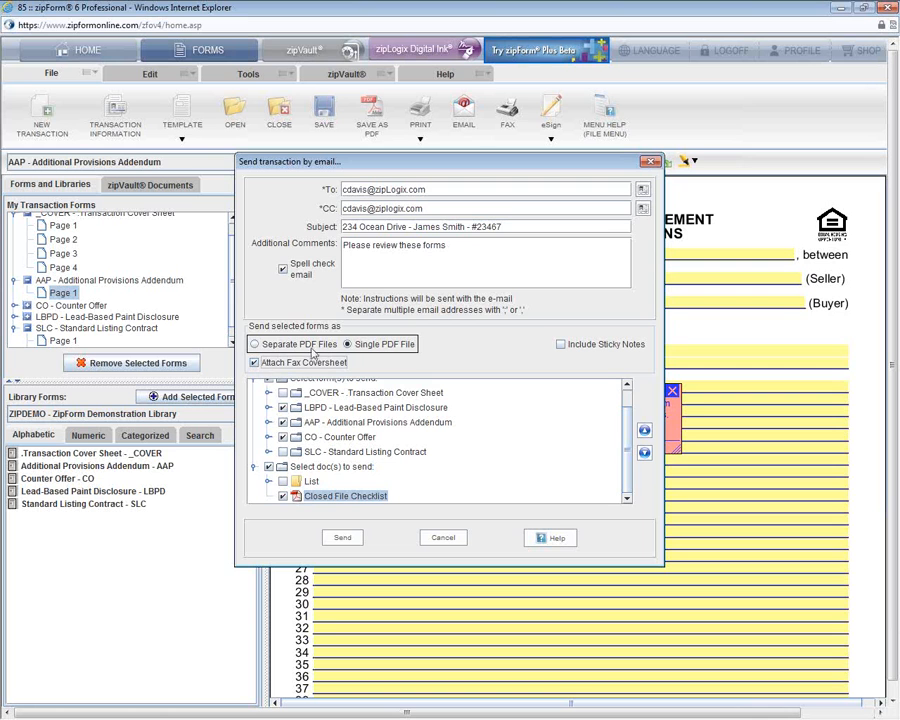
{"action": "left_click", "coordinate": [561, 345]}
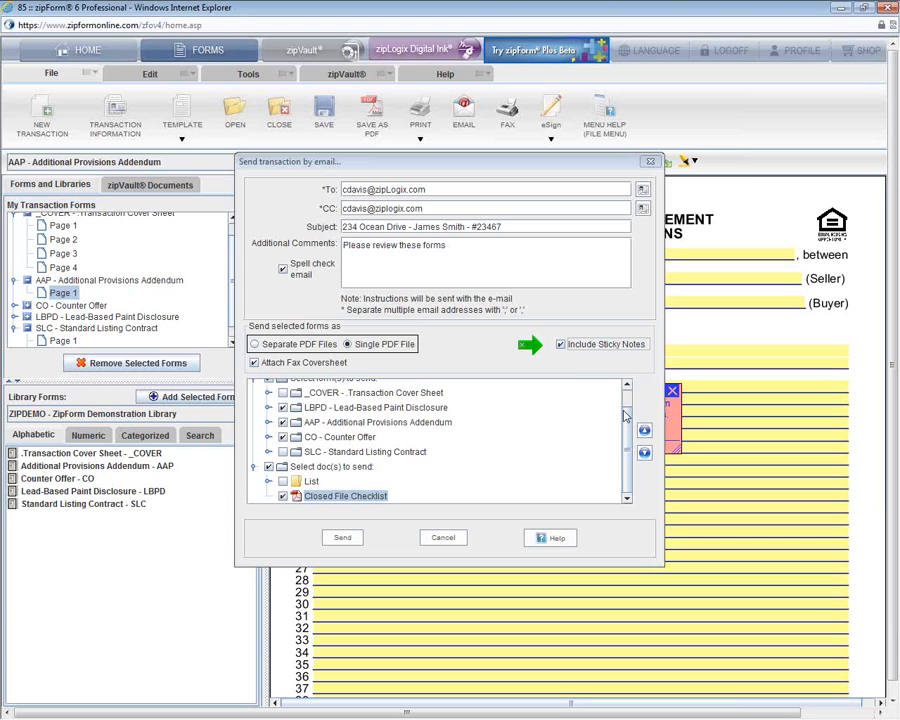
{"action": "left_click", "coordinate": [342, 539]}
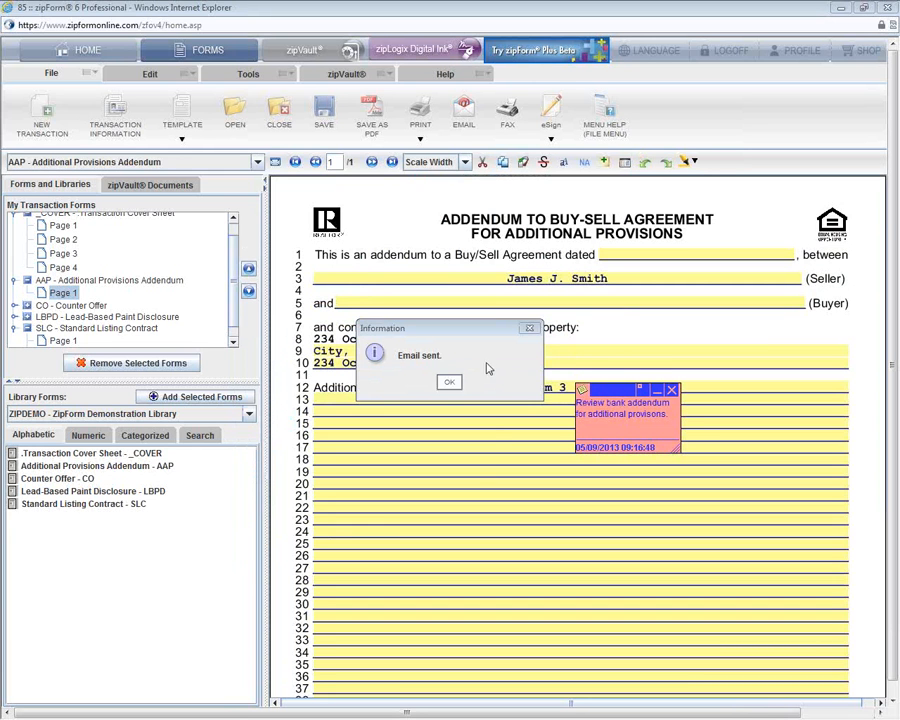
Step: Dismiss the email-sent confirmation and begin faxing the transaction
{"action": "left_click", "coordinate": [456, 386]}
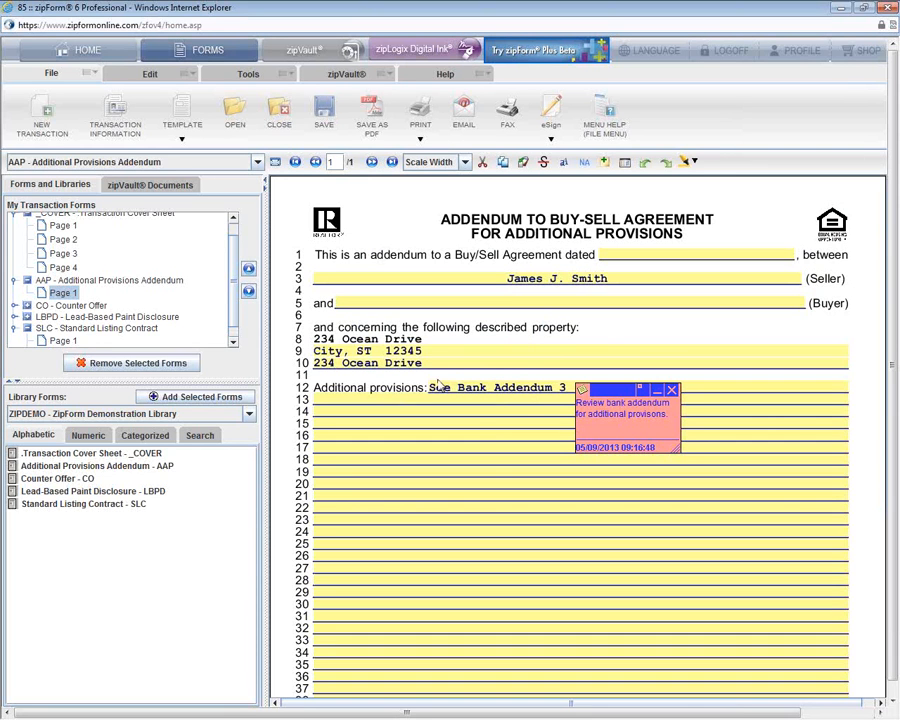
{"action": "left_click", "coordinate": [508, 117]}
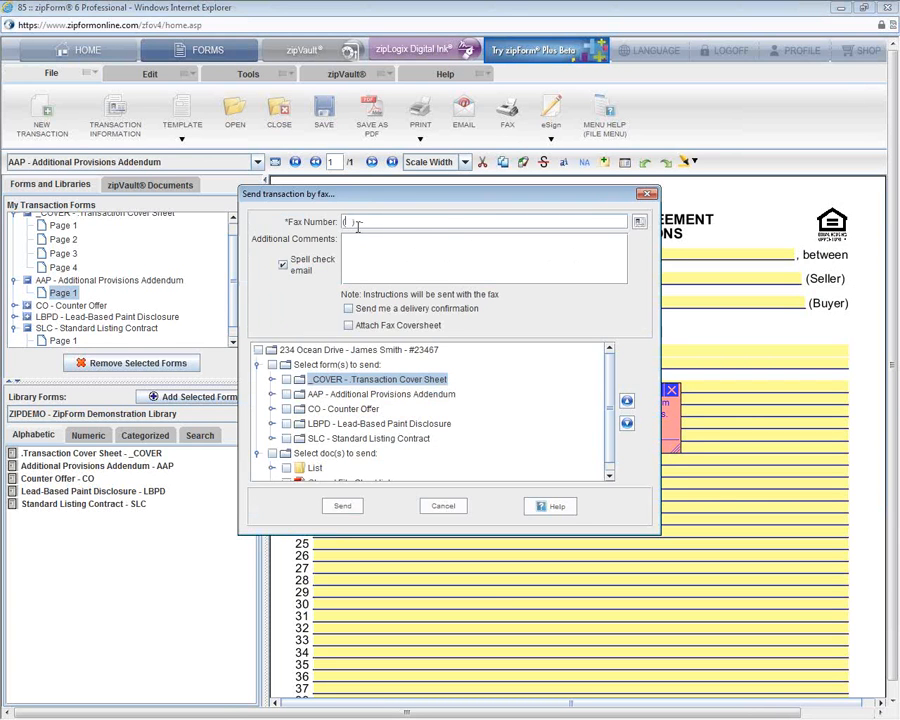
Step: Fill the fax number from the address book and add the comment 'Documents for your review'
{"action": "left_click", "coordinate": [643, 227]}
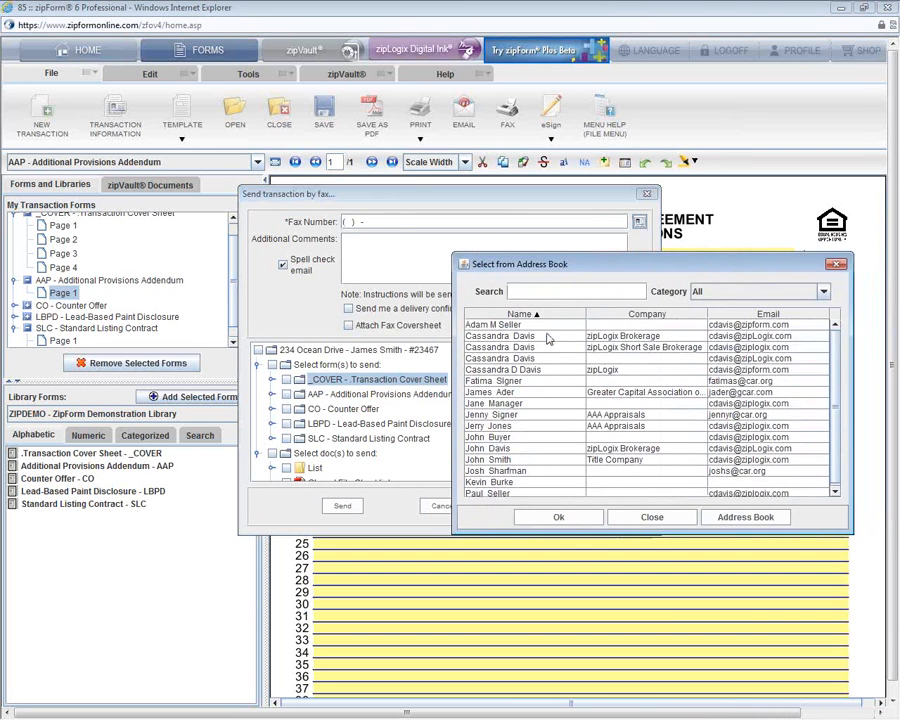
{"action": "double_click", "coordinate": [547, 338]}
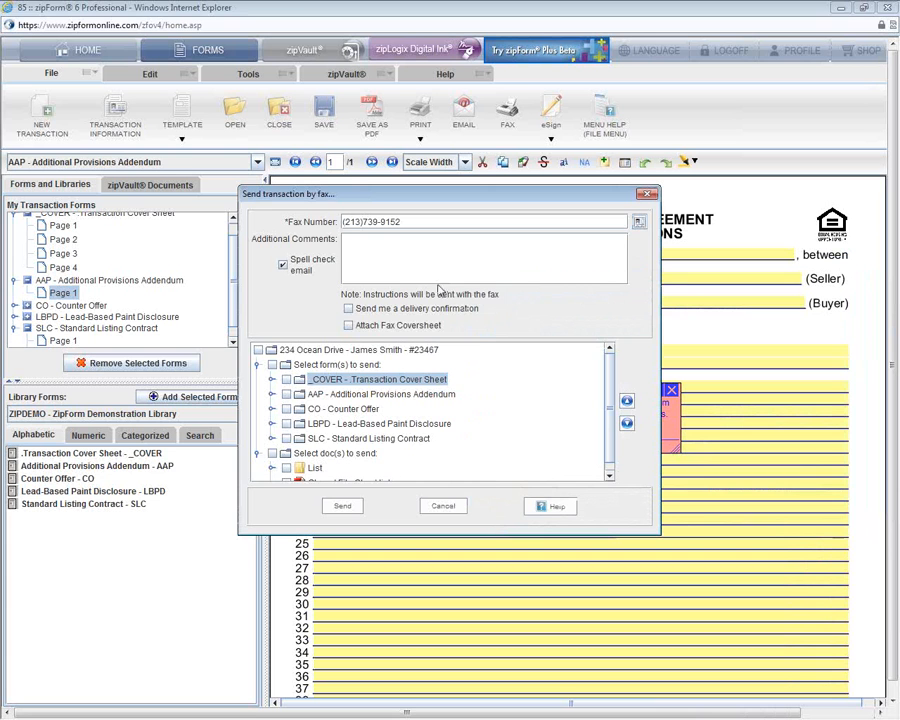
{"action": "left_click", "coordinate": [428, 262]}
{"action": "type", "text": "Documents for your review"}
Step: Fax the AAP and CO forms with delivery confirmation and a coversheet, then close the confirmation
{"action": "left_click", "coordinate": [348, 308]}
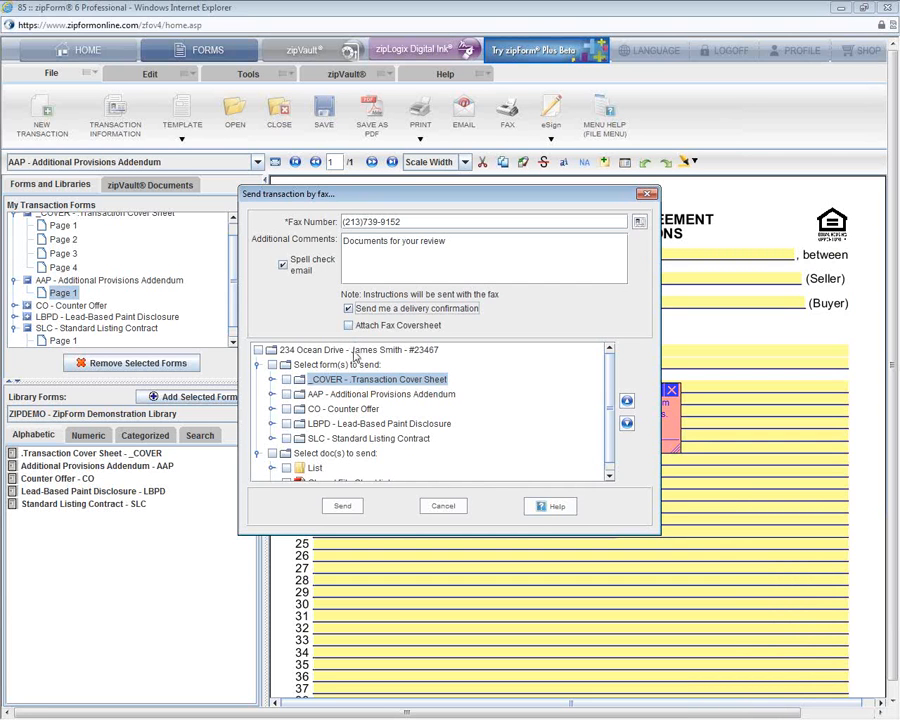
{"action": "left_click", "coordinate": [348, 325]}
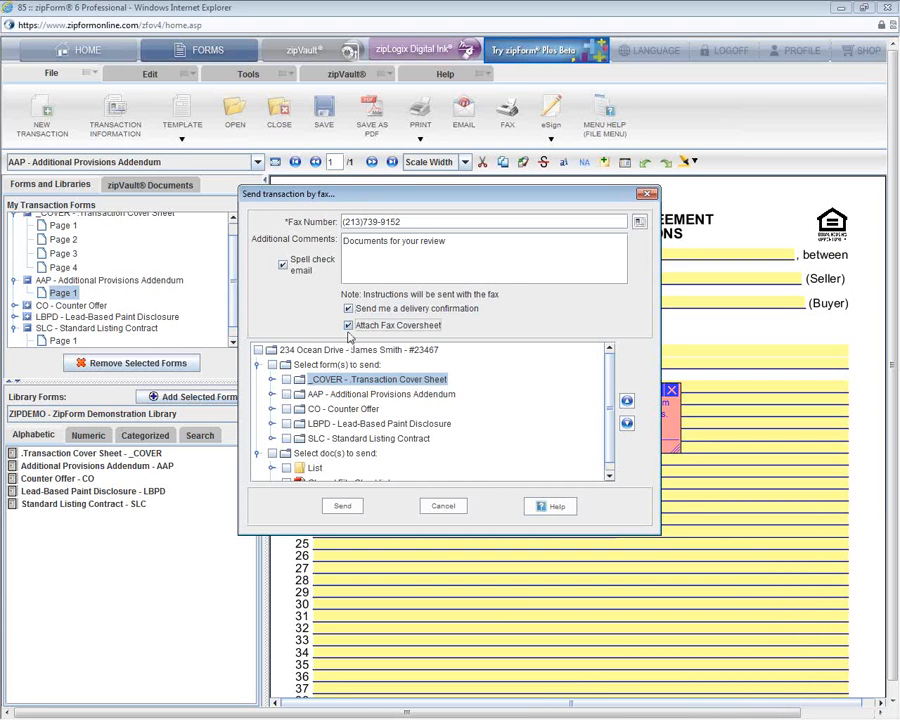
{"action": "left_click", "coordinate": [286, 394]}
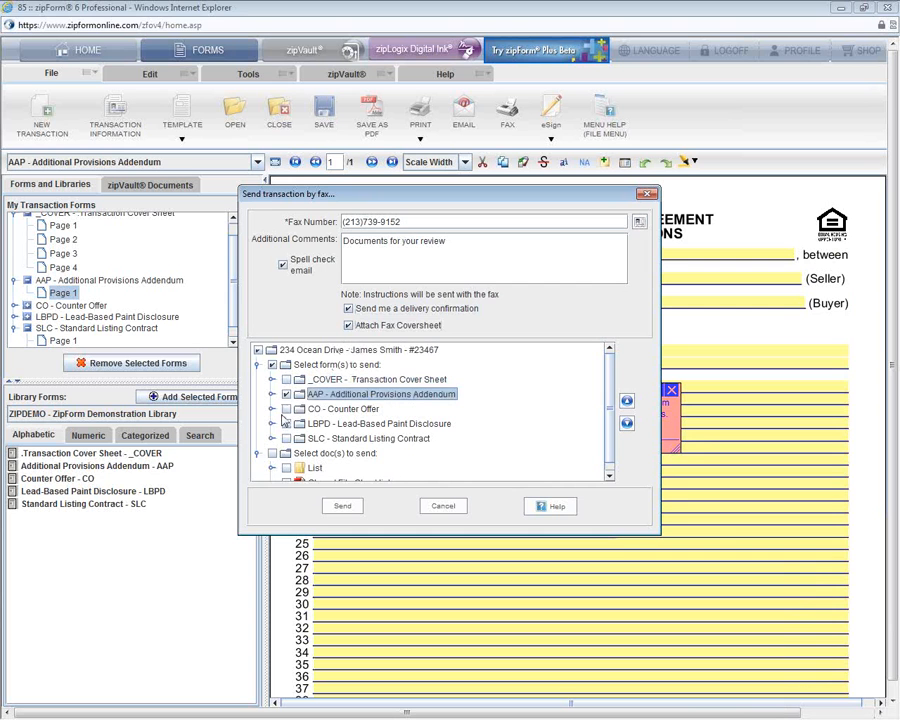
{"action": "left_click", "coordinate": [286, 409]}
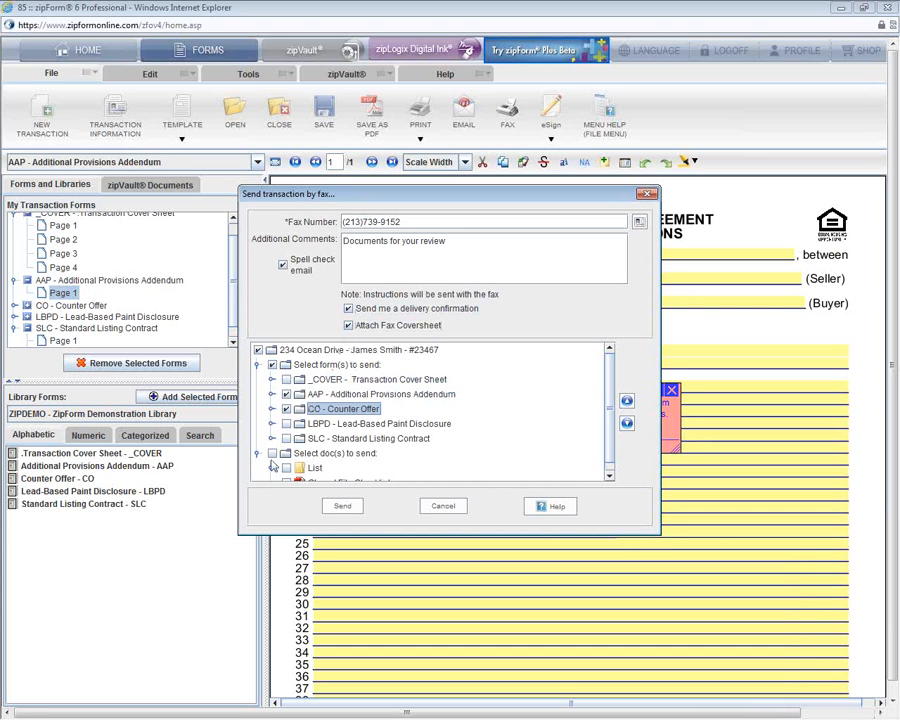
{"action": "left_click", "coordinate": [346, 507]}
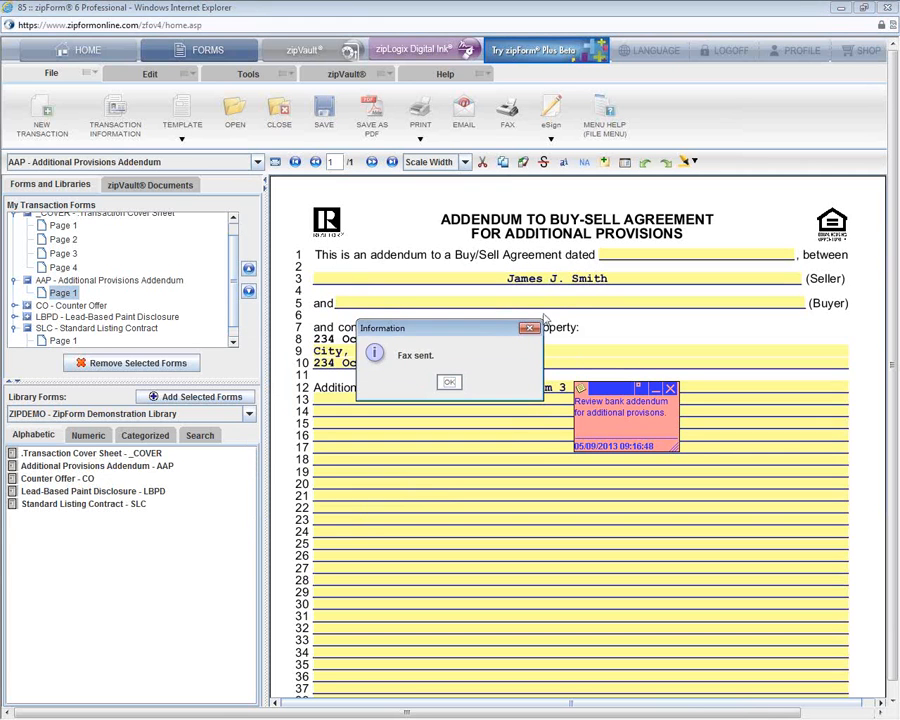
{"action": "left_click", "coordinate": [449, 384]}
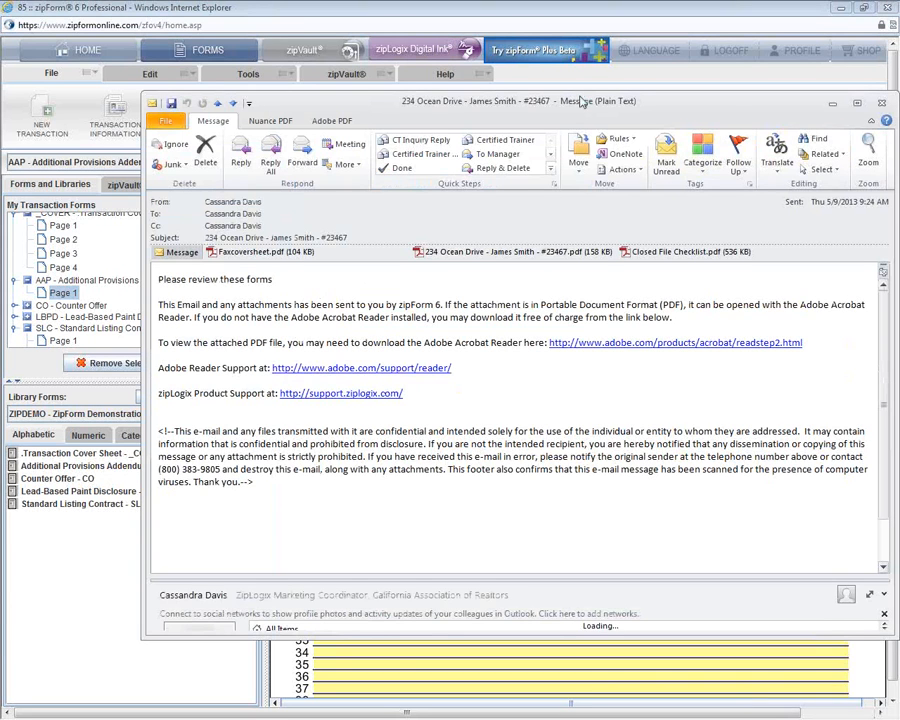
{"action": "left_click", "coordinate": [857, 104]}
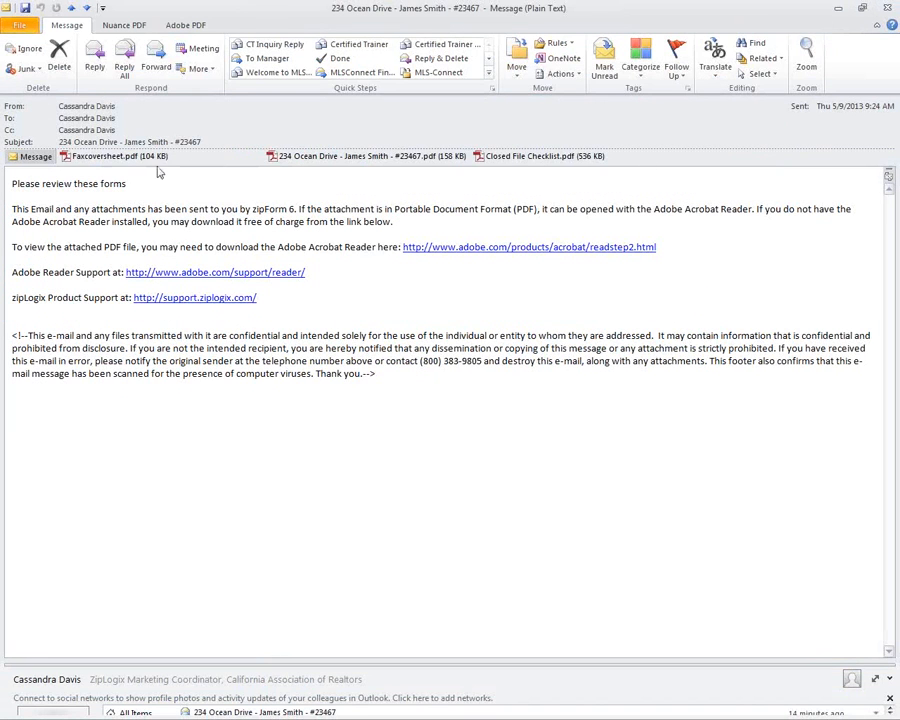
{"action": "left_click", "coordinate": [504, 159]}
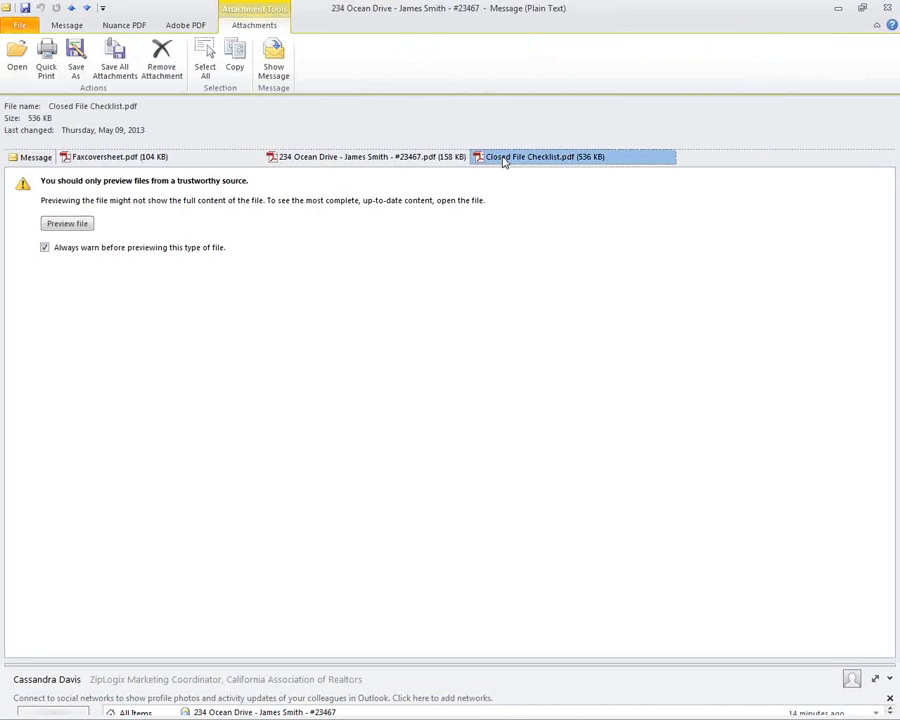
{"action": "left_click", "coordinate": [416, 158]}
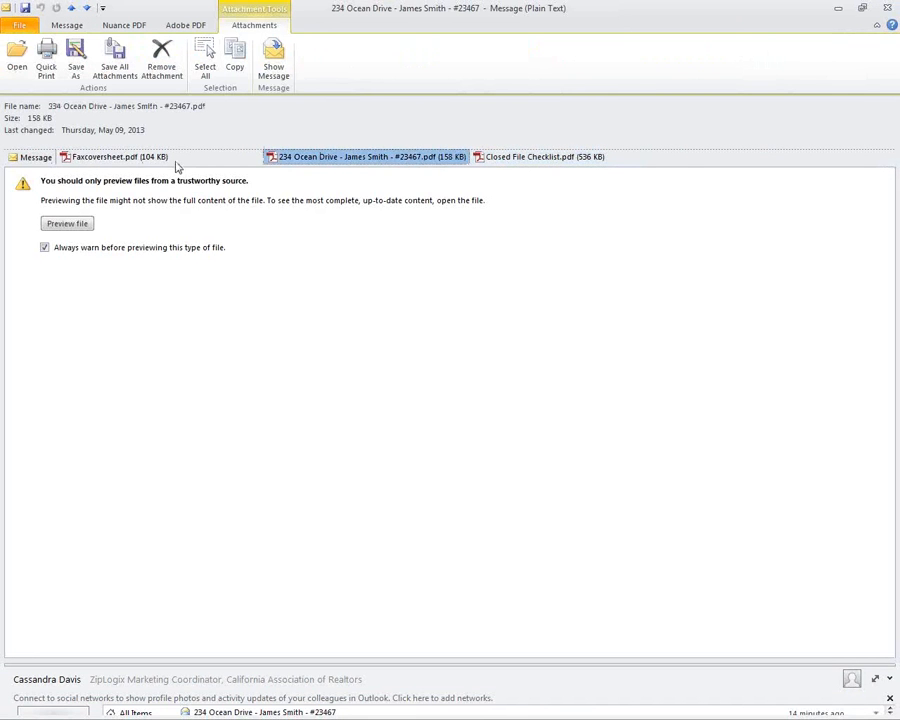
{"action": "left_click", "coordinate": [74, 225]}
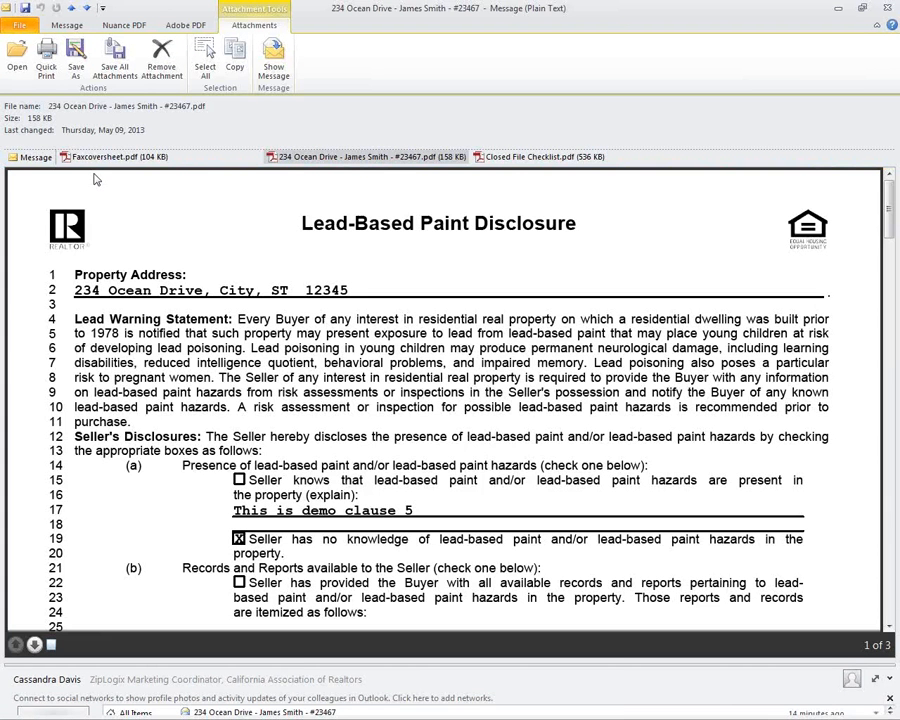
{"action": "scroll", "coordinate": [185, 273], "scroll_direction": "down", "scroll_amount": 10}
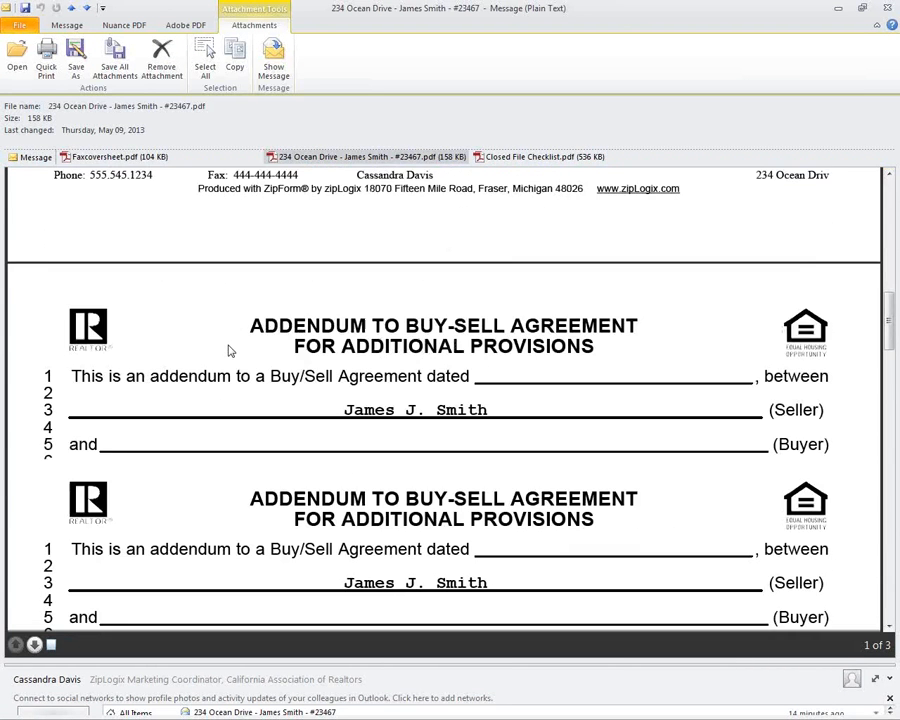
{"action": "scroll", "coordinate": [229, 350], "scroll_direction": "down", "scroll_amount": 15}
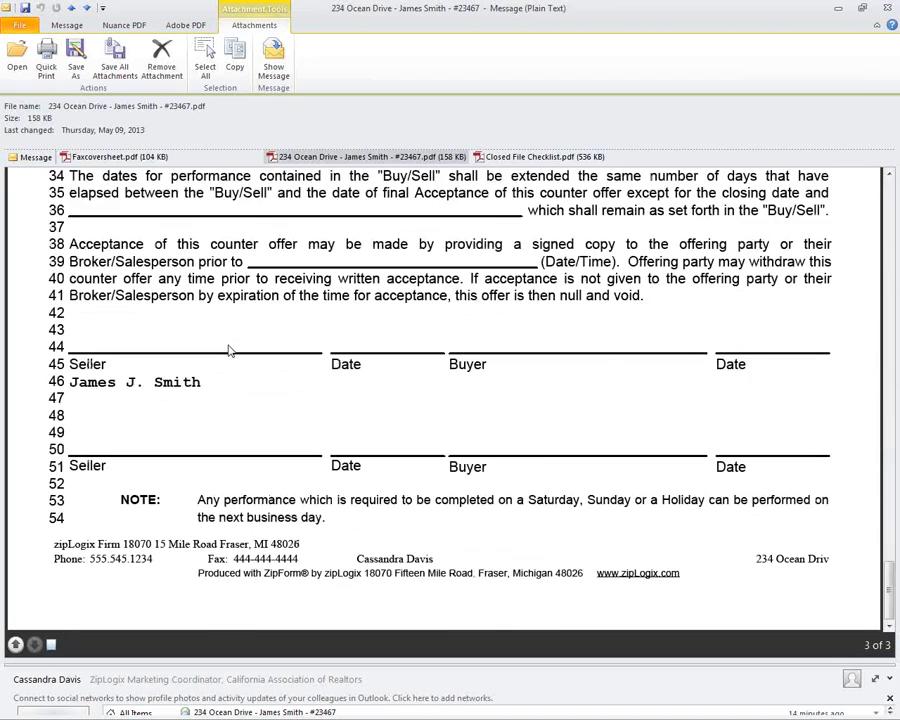
{"action": "scroll", "coordinate": [229, 350], "scroll_direction": "up", "scroll_amount": 20}
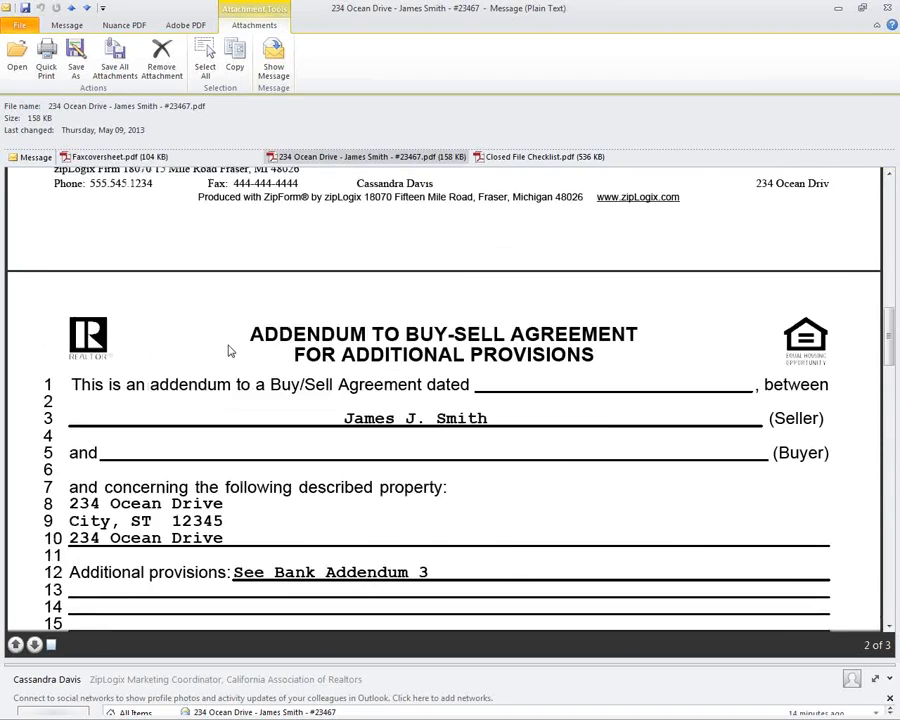
{"action": "scroll", "coordinate": [229, 350], "scroll_direction": "up", "scroll_amount": 3}
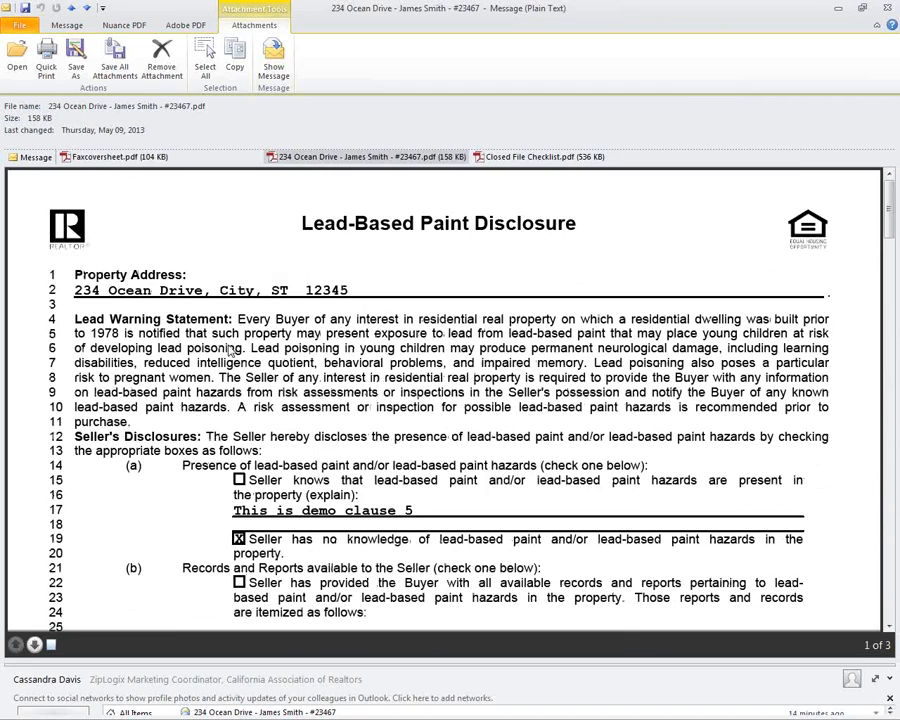
Step: Preview the Faxcoversheet.pdf attachment and scroll through the one-page cover sheet
{"action": "left_click", "coordinate": [150, 158]}
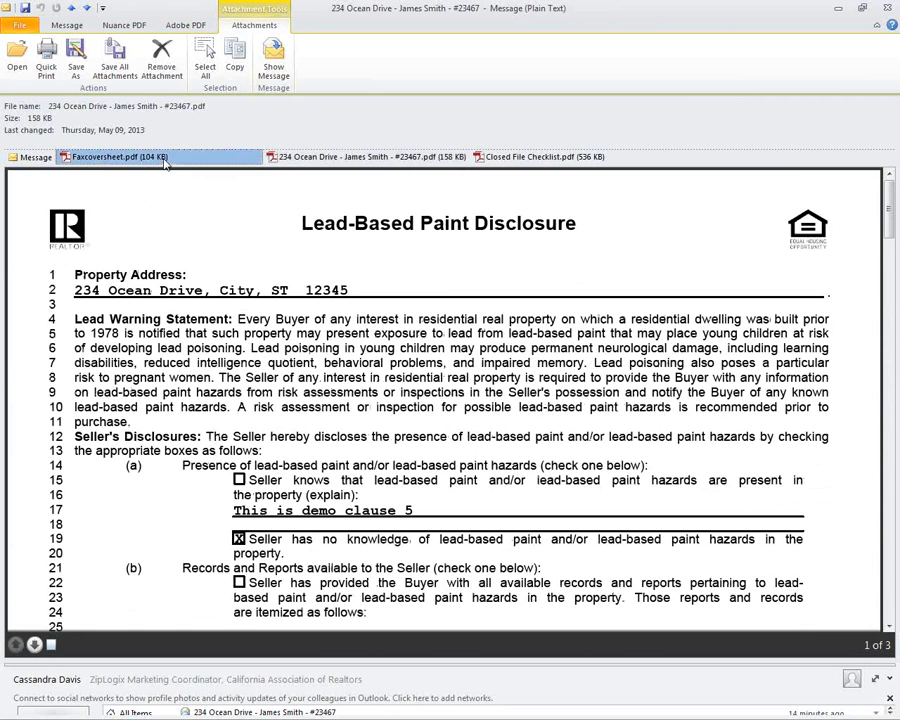
{"action": "left_click", "coordinate": [80, 223]}
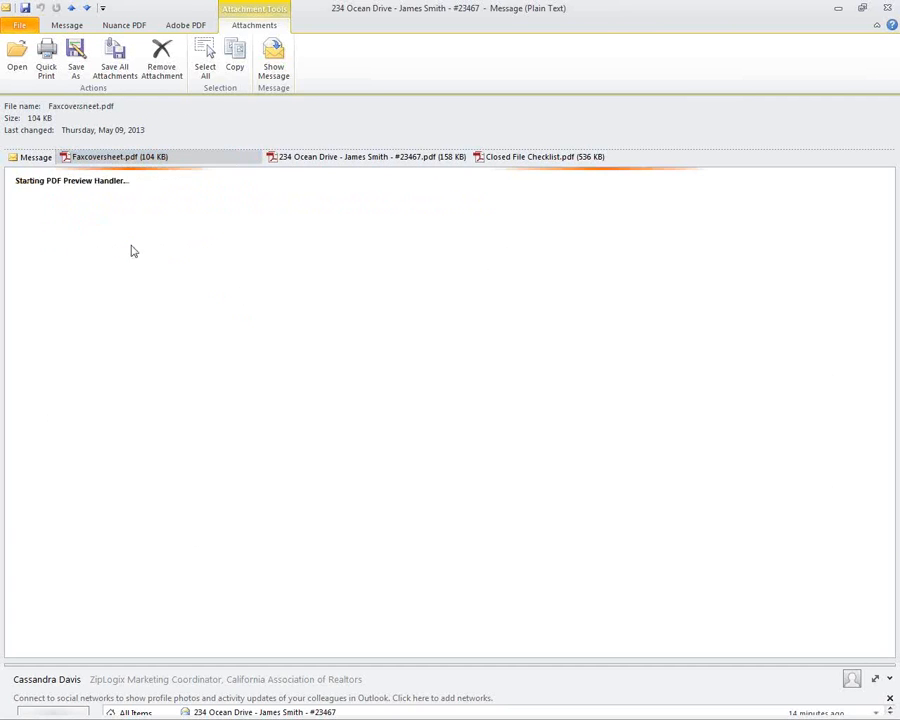
{"action": "scroll", "coordinate": [270, 310], "scroll_direction": "down", "scroll_amount": 10}
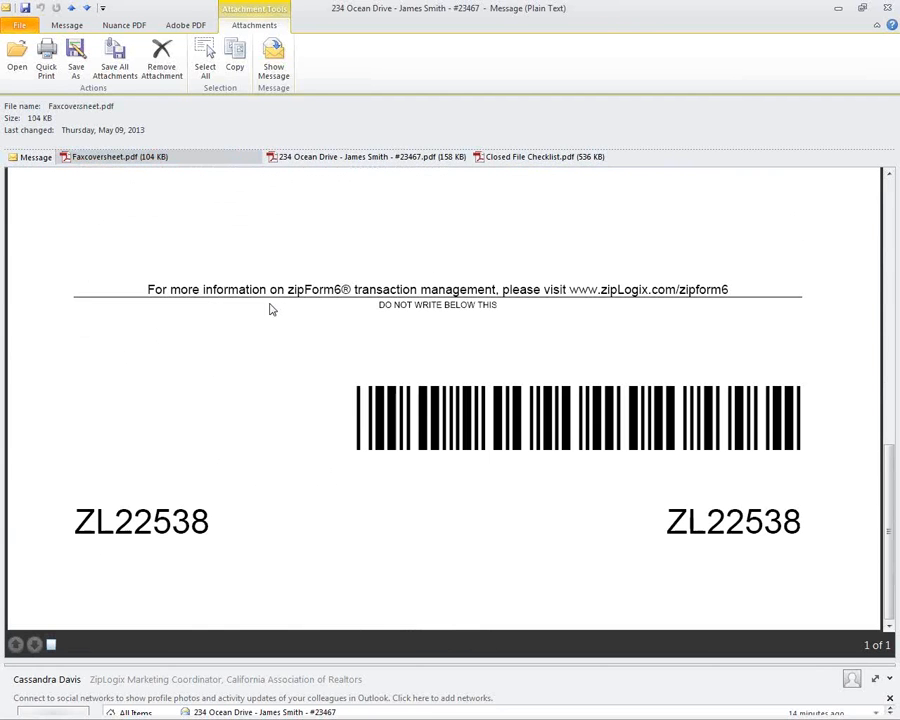
{"action": "scroll", "coordinate": [270, 310], "scroll_direction": "up", "scroll_amount": 5}
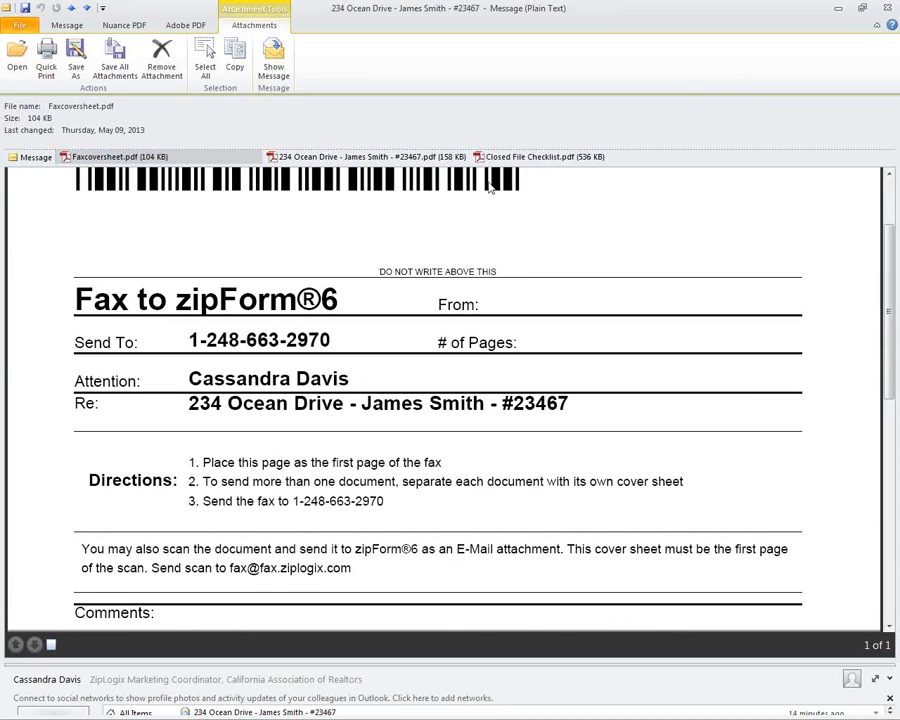
{"action": "left_click", "coordinate": [888, 10]}
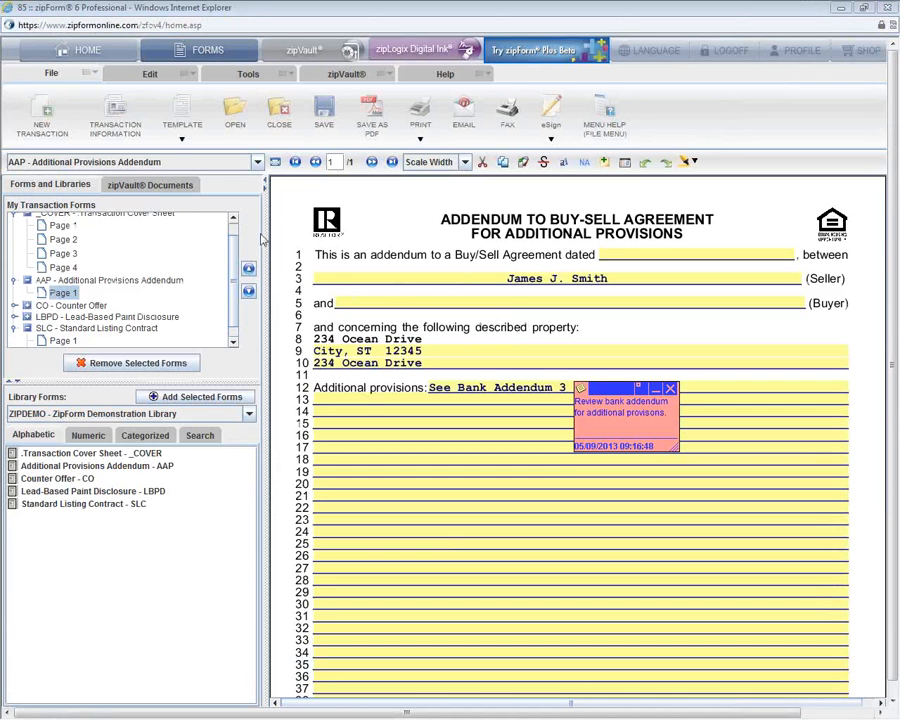
{"action": "left_click", "coordinate": [152, 186]}
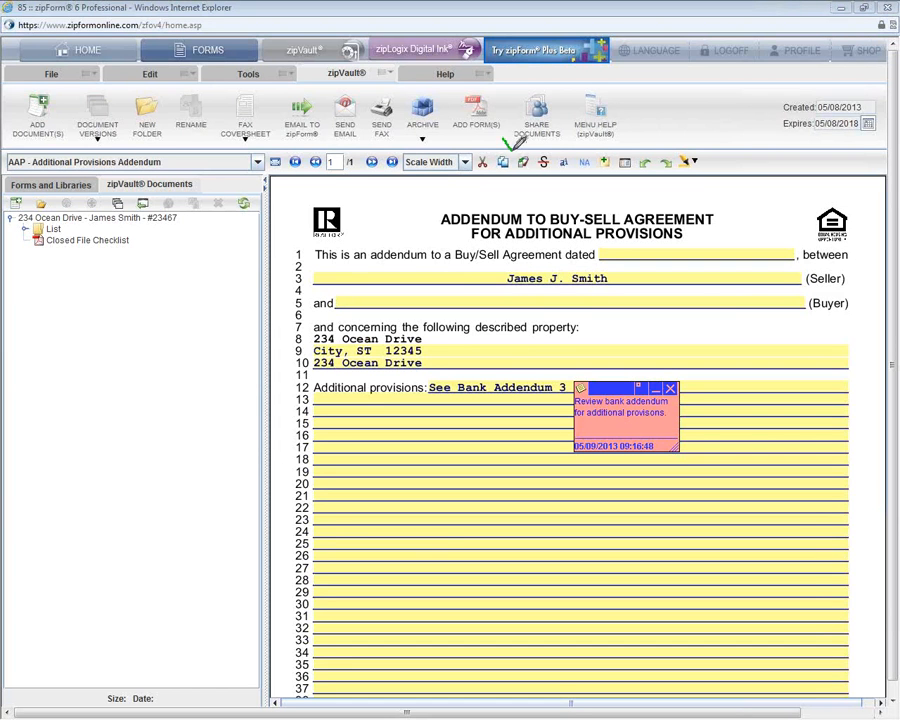
{"action": "mouse_move", "coordinate": [513, 143]}
{"action": "left_mouse_down"}
{"action": "mouse_move", "coordinate": [598, 118]}
{"action": "mouse_move", "coordinate": [536, 80]}
{"action": "mouse_move", "coordinate": [508, 128]}
{"action": "mouse_move", "coordinate": [540, 150]}
{"action": "left_mouse_up"}
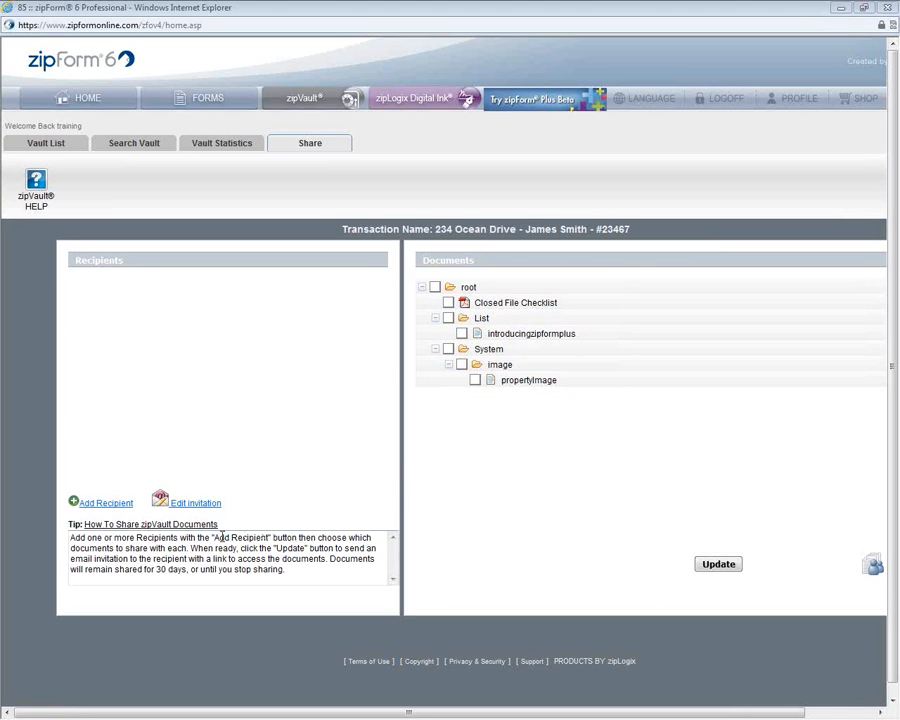
Step: Add the zipLogix Brokerage contact from the address book as a sharing recipient
{"action": "left_click", "coordinate": [107, 504]}
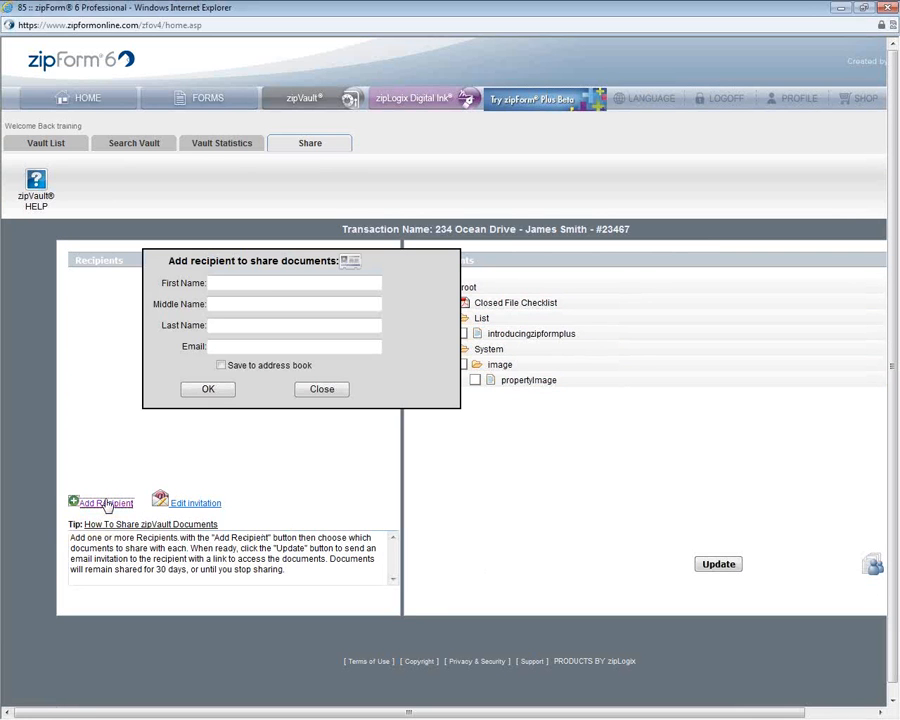
{"action": "left_click", "coordinate": [352, 266]}
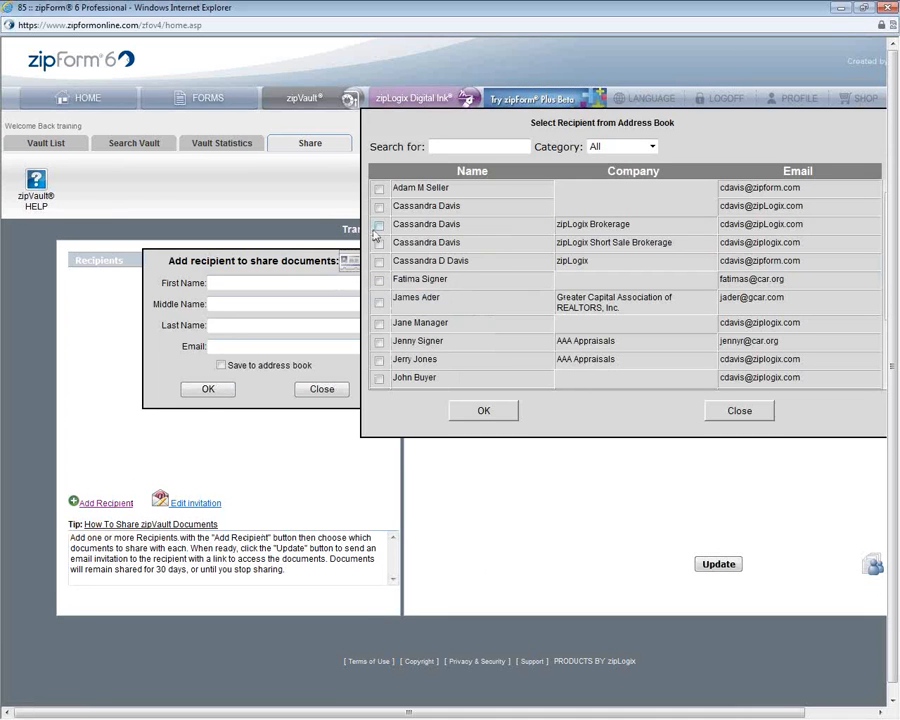
{"action": "left_click", "coordinate": [378, 226]}
{"action": "left_click", "coordinate": [474, 407]}
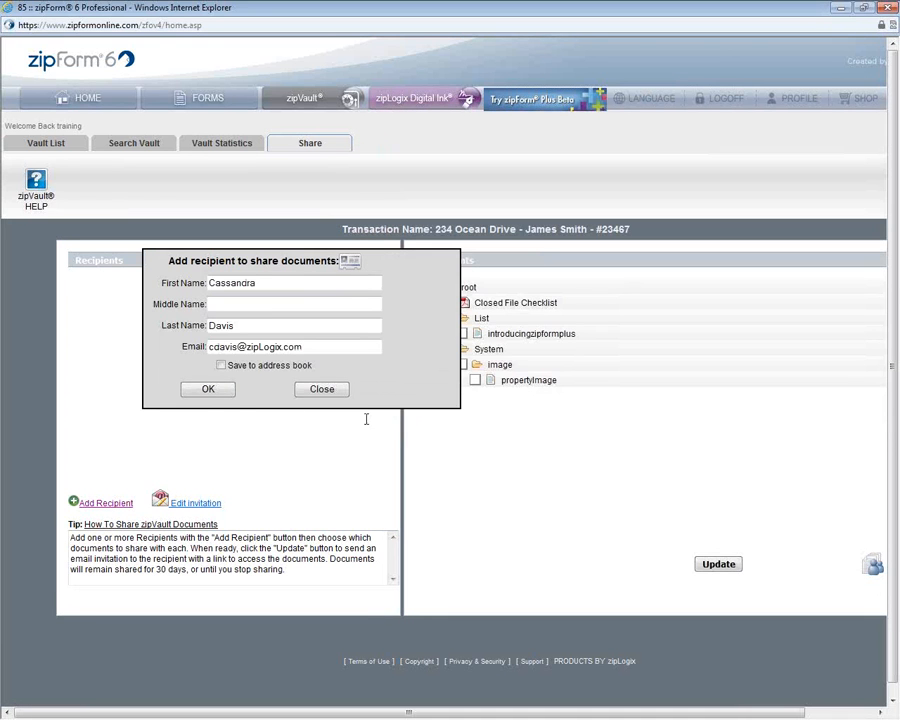
{"action": "left_click", "coordinate": [207, 389]}
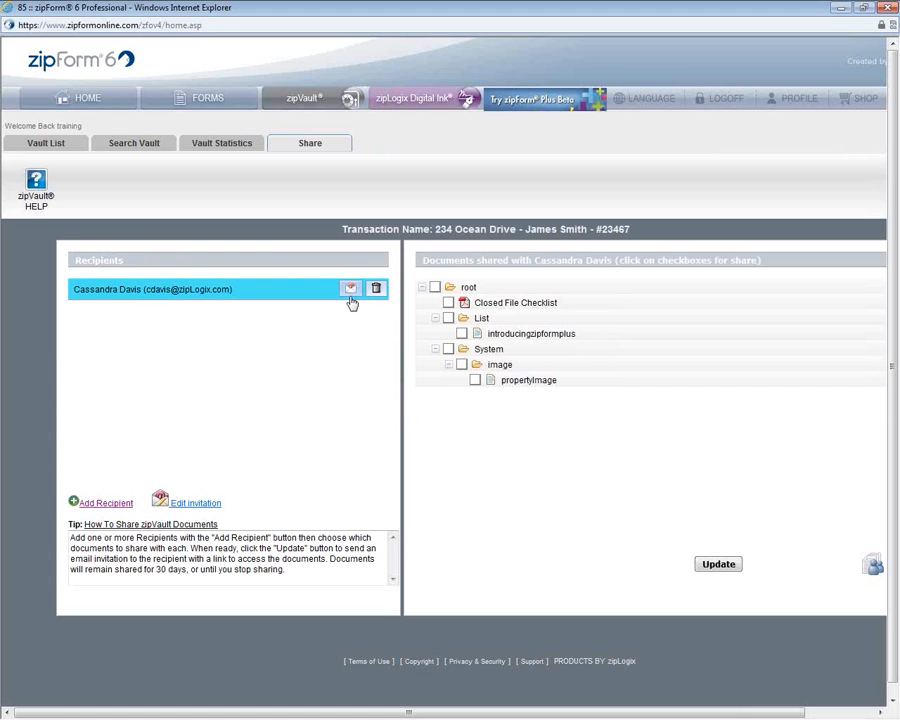
{"action": "left_click", "coordinate": [200, 503]}
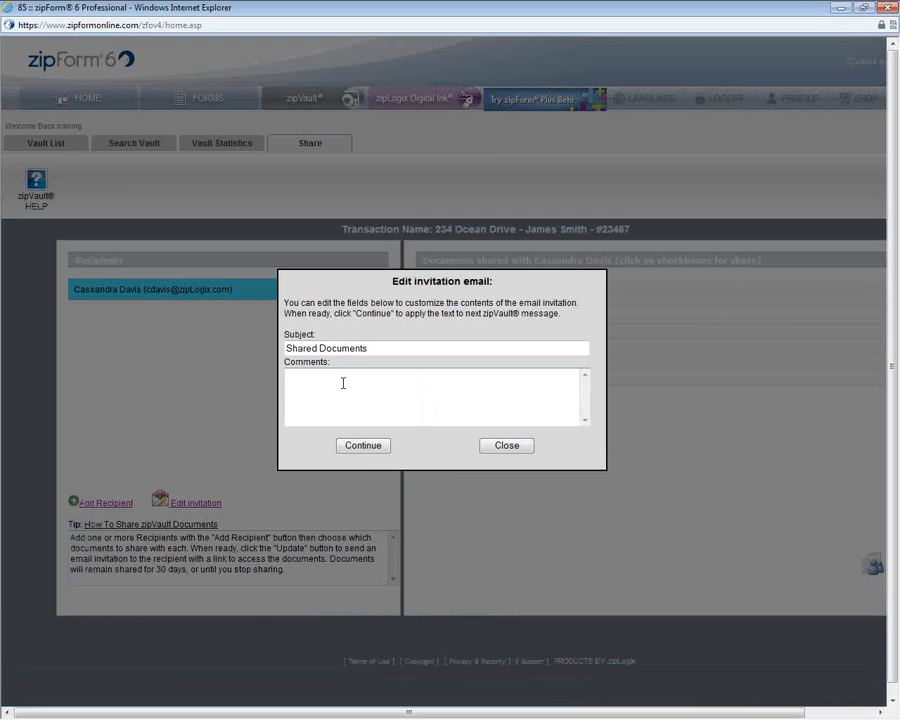
Step: Add the invitation comment 'In case the attachment did not go through.' and continue
{"action": "type", "text": "In case the attachment did not go through."}
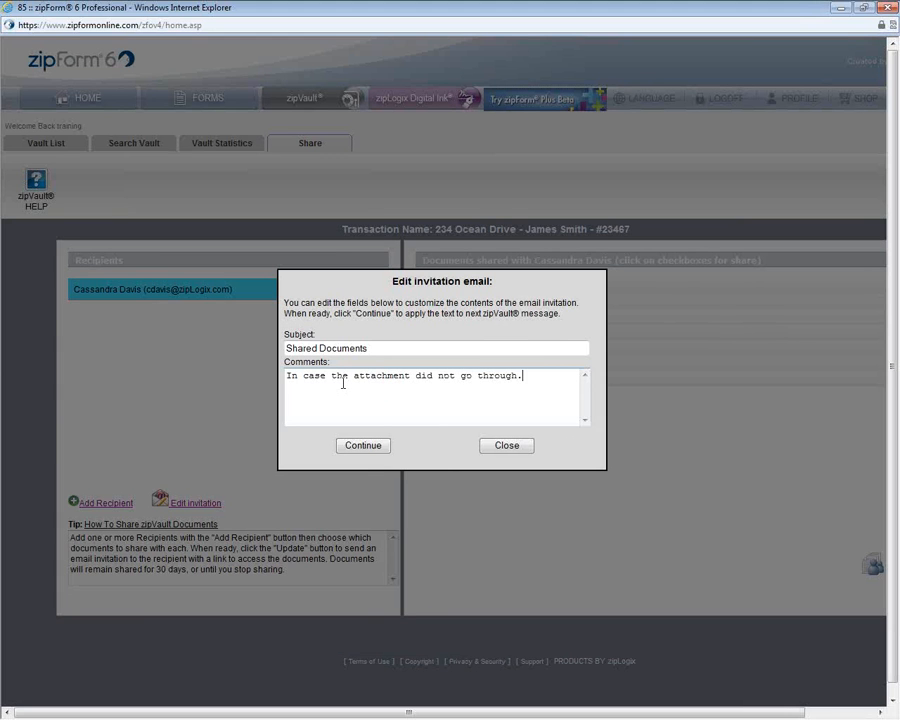
{"action": "left_click", "coordinate": [368, 445]}
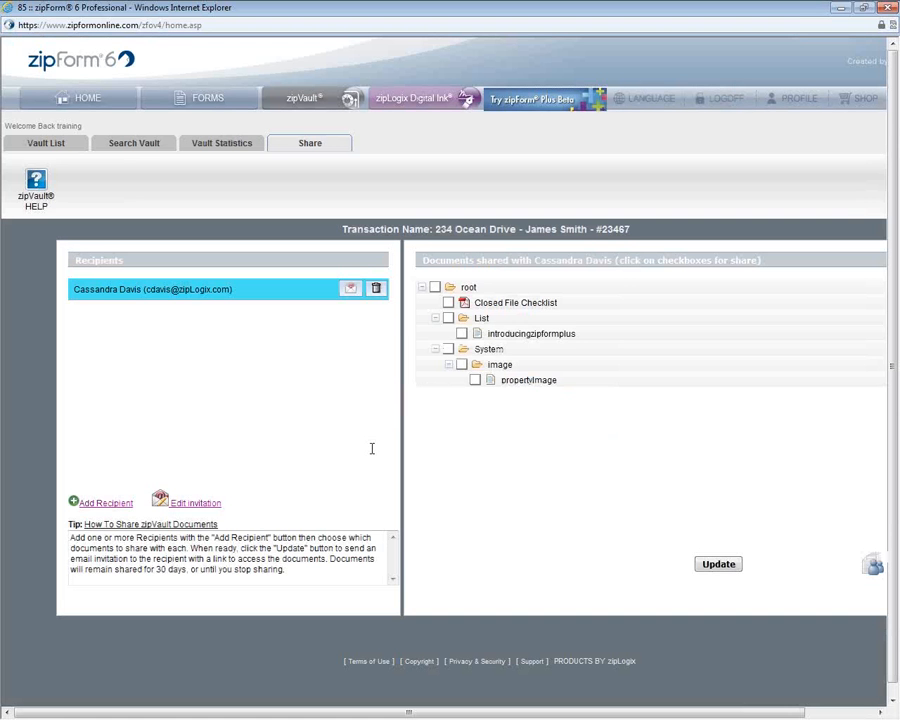
Step: Share Closed File Checklist and propertyImage with the recipient and save the sharing changes
{"action": "left_click", "coordinate": [448, 302]}
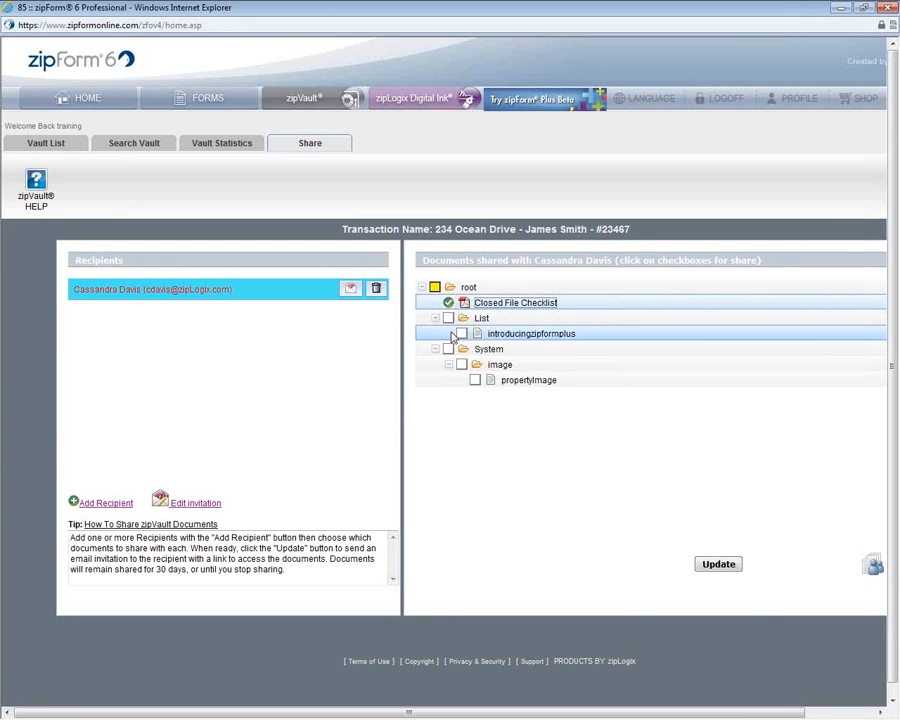
{"action": "left_click", "coordinate": [475, 380]}
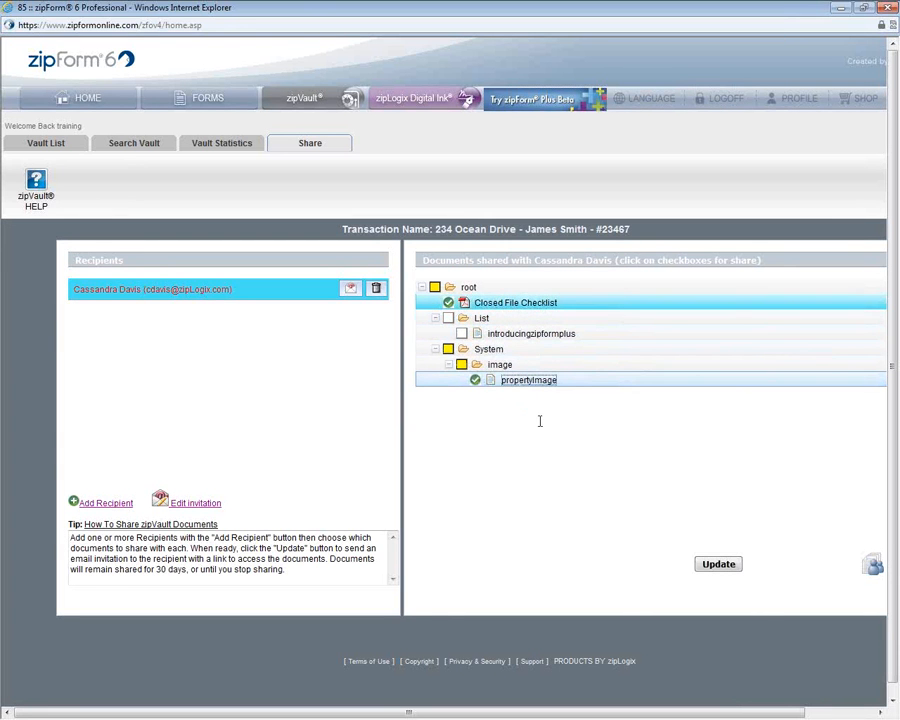
{"action": "left_click", "coordinate": [728, 570]}
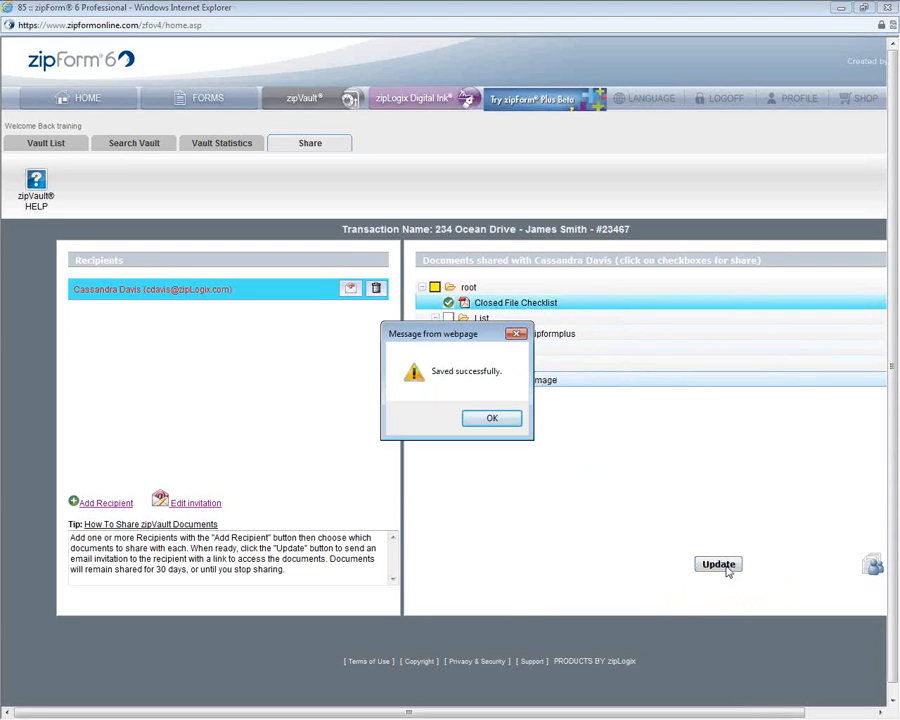
{"action": "left_click", "coordinate": [503, 420]}
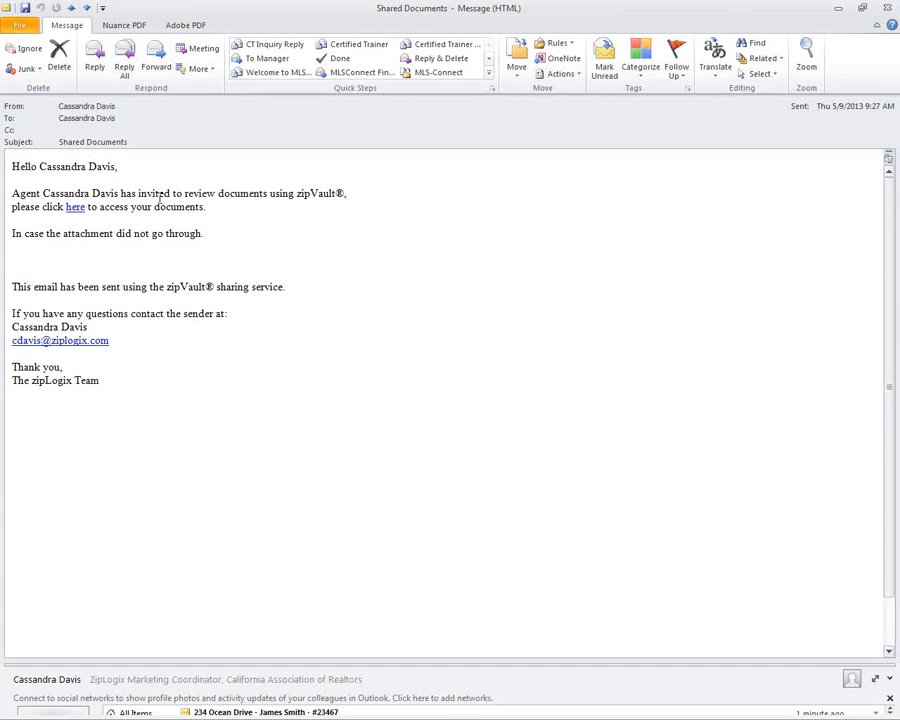
Step: Follow the invitation email's 'here' link to open the shared documents
{"action": "left_click", "coordinate": [73, 212]}
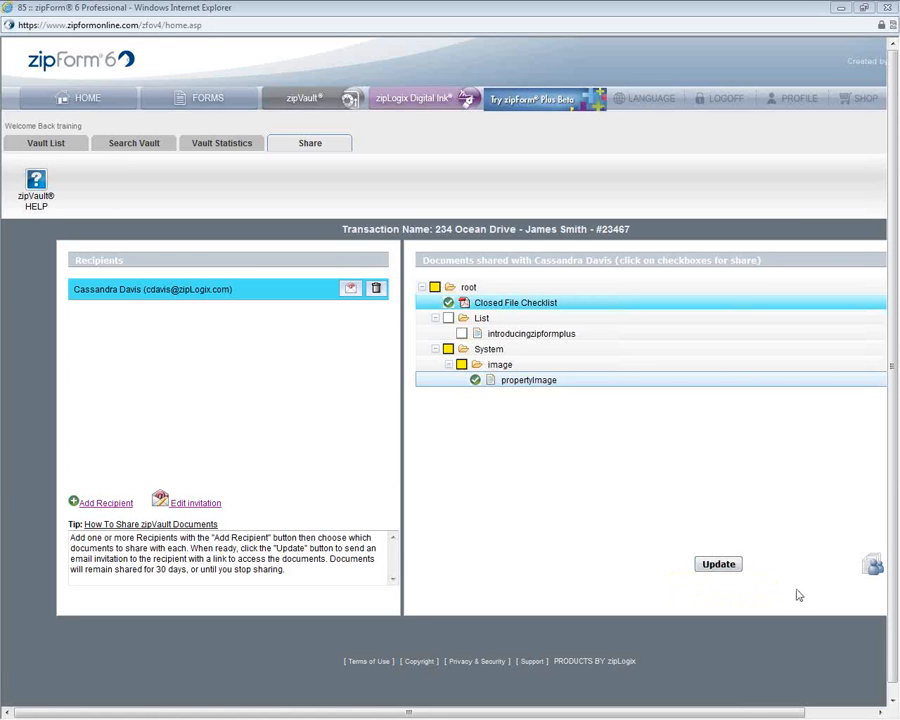
{"action": "left_click", "coordinate": [876, 568]}
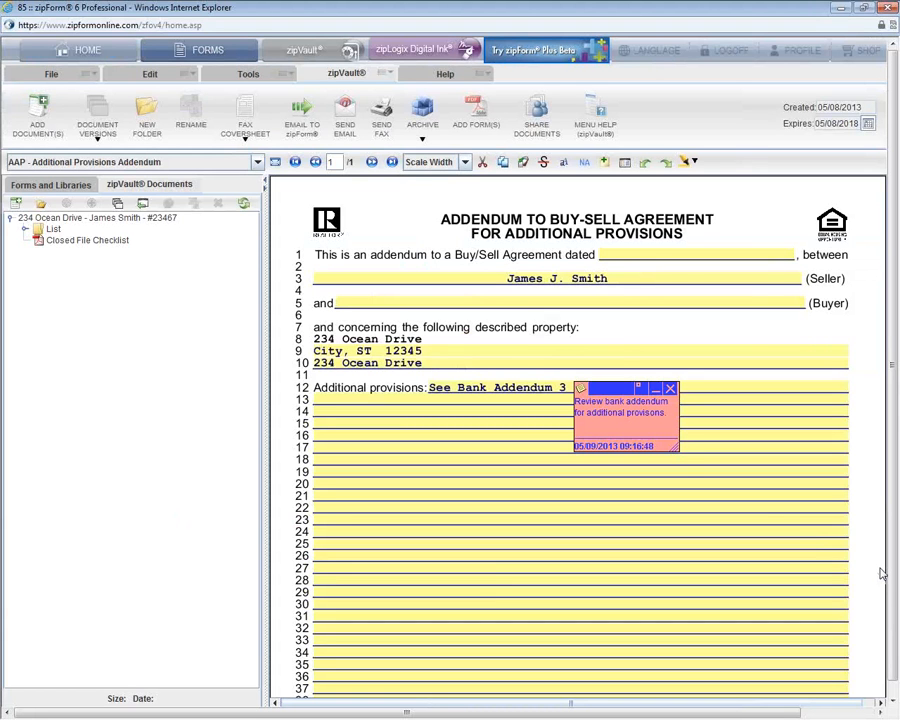
{"action": "left_click", "coordinate": [35, 81]}
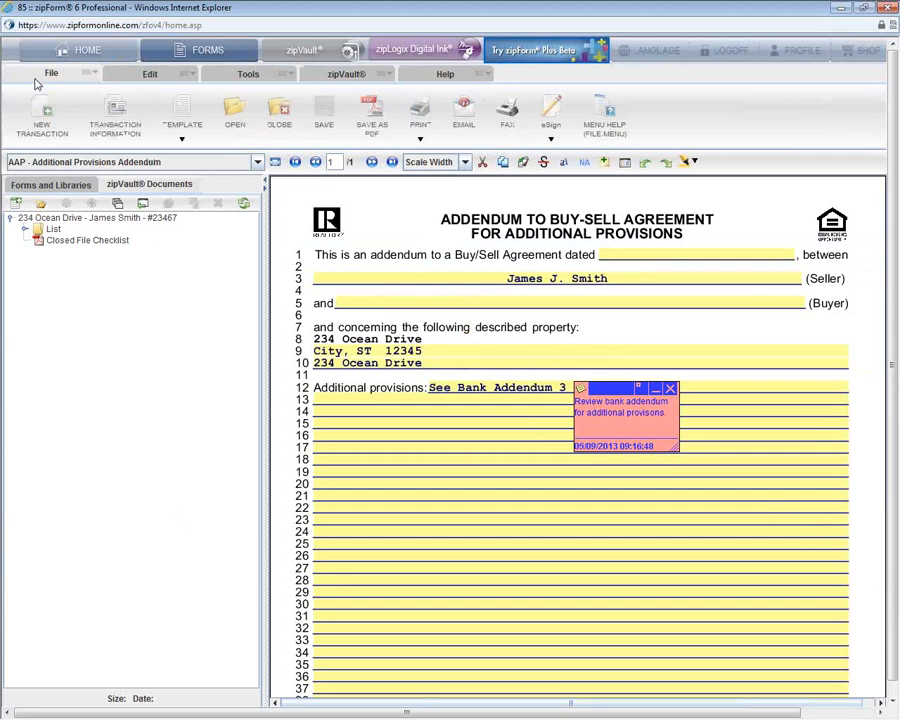
{"action": "left_click", "coordinate": [88, 185]}
{"action": "left_click", "coordinate": [551, 138]}
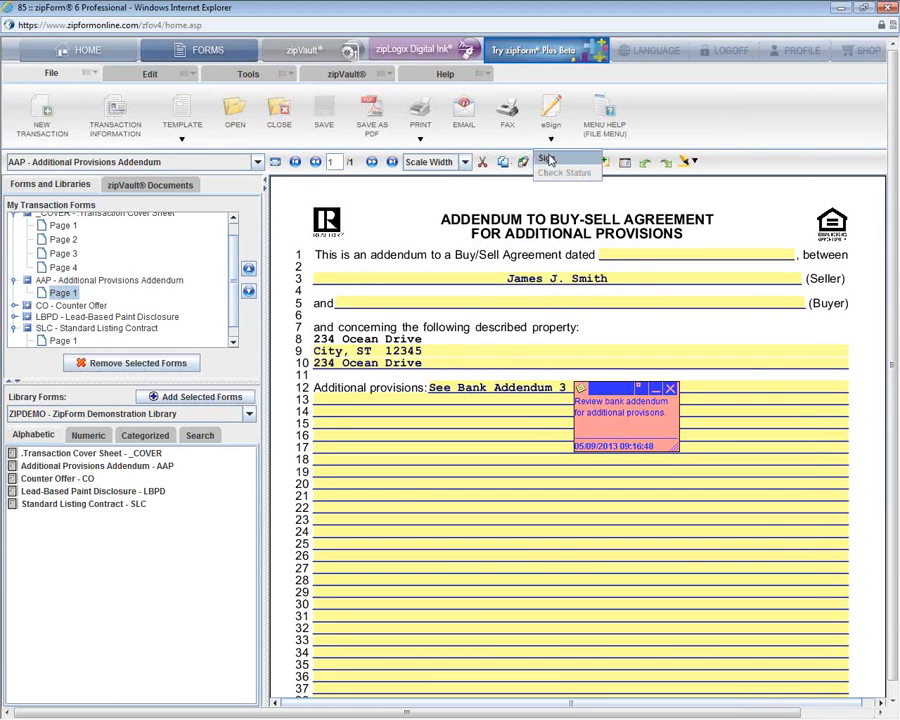
{"action": "left_click", "coordinate": [548, 159]}
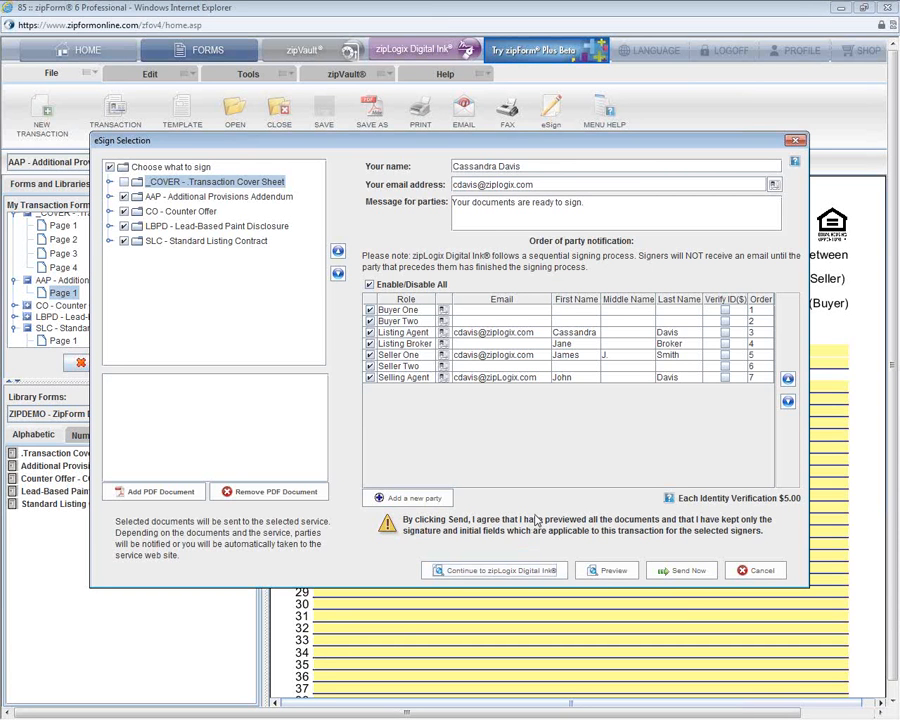
{"action": "left_click", "coordinate": [745, 572]}
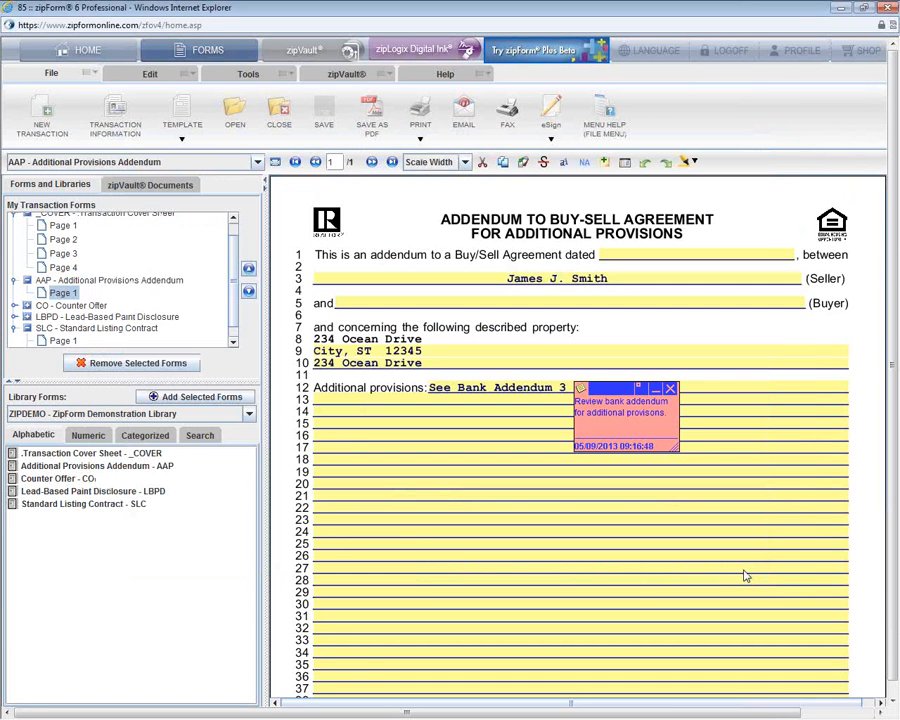